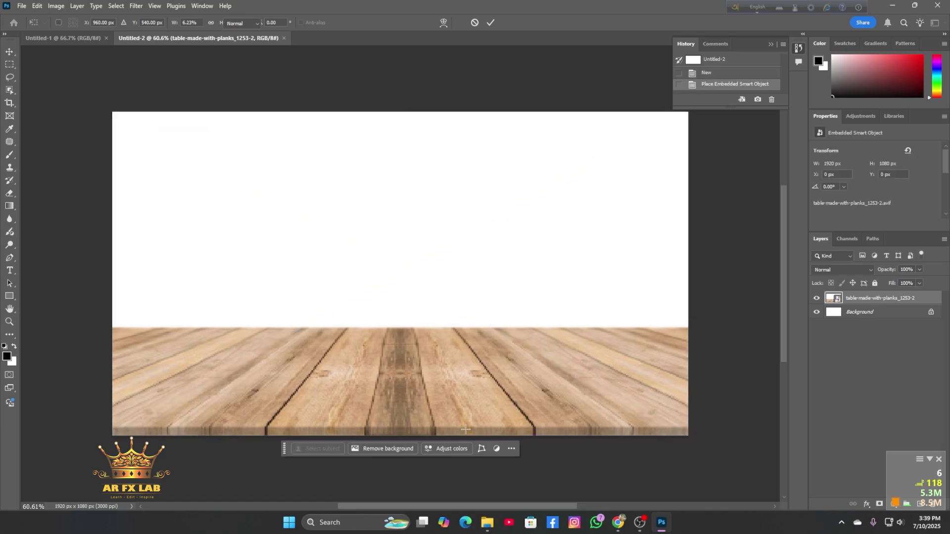
Step: Rasterize the table-made-with-planks_1253-2 layer
{"action": "scroll", "coordinate": [449, 148], "scroll_direction": "up", "scroll_amount": 1}
{"action": "scroll", "coordinate": [347, 138], "scroll_direction": "down", "scroll_amount": 1}
{"action": "right_click", "coordinate": [855, 297]}
{"action": "left_click", "coordinate": [775, 475]}
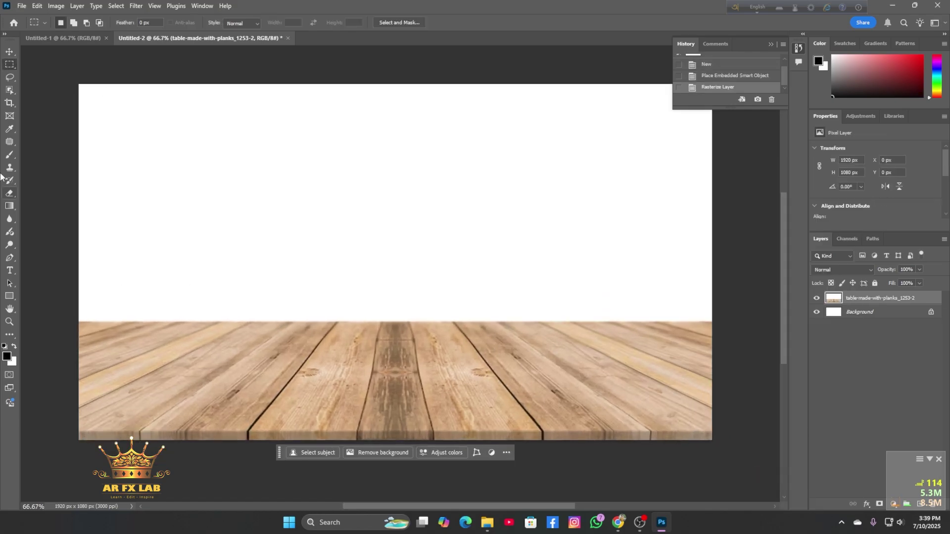
Step: Marquee-select the white area above the planks, delete it from the table layer and deselect
{"action": "left_click_drag", "start_coordinate": [72, 81], "coordinate": [713, 322]}
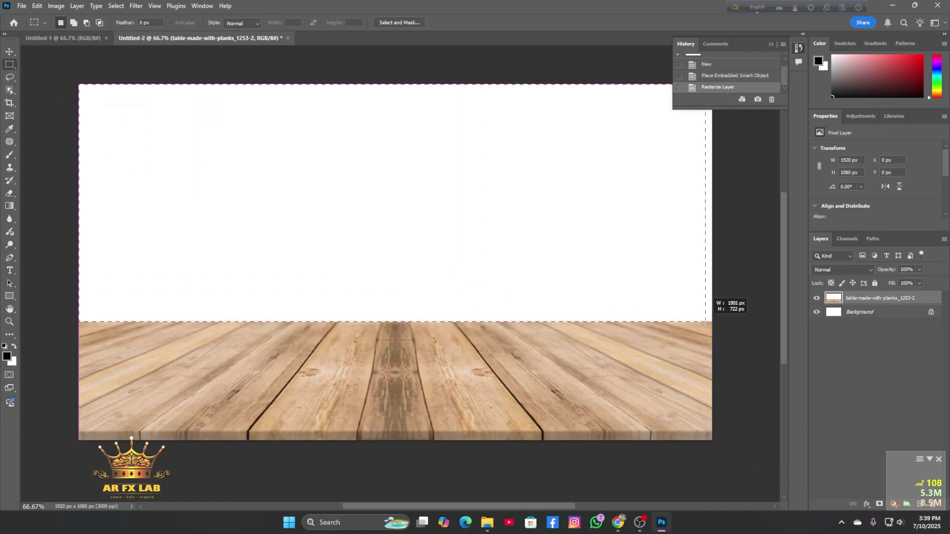
{"action": "key", "text": "Delete"}
{"action": "left_click", "coordinate": [880, 345]}
{"action": "scroll", "coordinate": [677, 326], "scroll_direction": "up", "scroll_amount": 1}
{"action": "scroll", "coordinate": [643, 297], "scroll_direction": "down", "scroll_amount": 2}
{"action": "left_click", "coordinate": [858, 299]}
{"action": "left_click", "coordinate": [856, 351]}
{"action": "key", "text": "ctrl+d"}
{"action": "scroll", "coordinate": [537, 315], "scroll_direction": "up", "scroll_amount": 2}
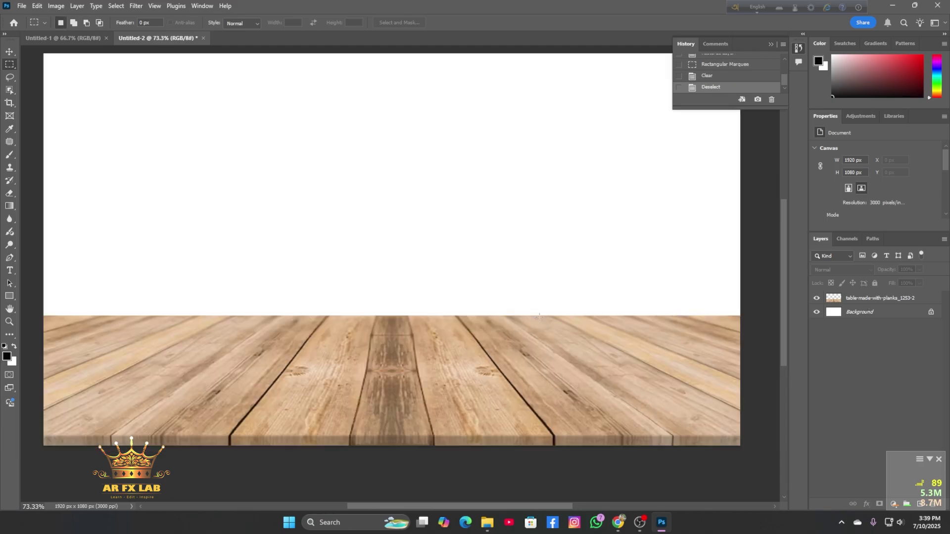
{"action": "scroll", "coordinate": [535, 319], "scroll_direction": "down", "scroll_amount": 1}
Step: Place the blue cloudy sky image across the canvas and put its layer beneath the wooden table layer
{"action": "left_click", "coordinate": [487, 523]}
{"action": "left_click_drag", "start_coordinate": [426, 198], "coordinate": [488, 176]}
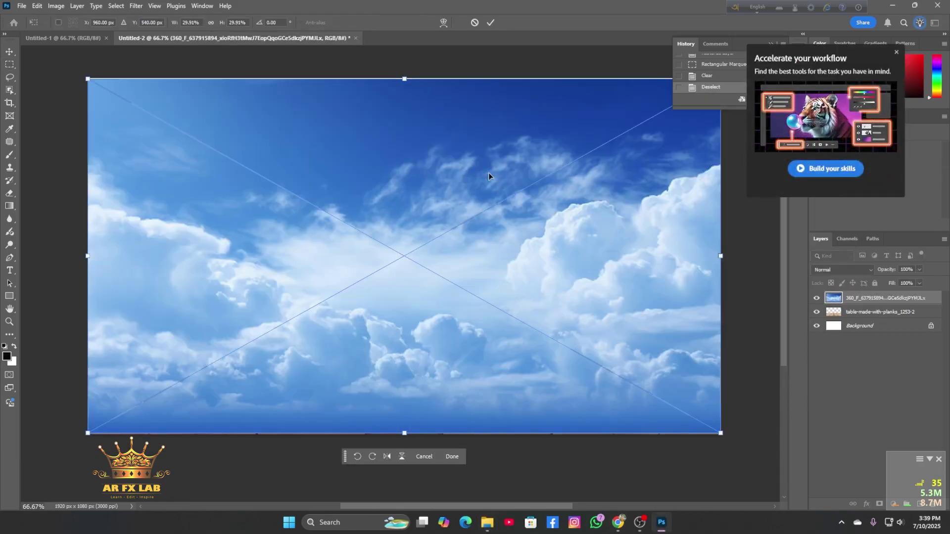
{"action": "left_click", "coordinate": [896, 53]}
{"action": "scroll", "coordinate": [638, 190], "scroll_direction": "down", "scroll_amount": 2}
{"action": "left_click_drag", "start_coordinate": [508, 506], "coordinate": [545, 507]}
{"action": "key", "text": "Return"}
{"action": "left_click_drag", "start_coordinate": [861, 299], "coordinate": [841, 318]}
{"action": "scroll", "coordinate": [428, 274], "scroll_direction": "up", "scroll_amount": 1}
{"action": "scroll", "coordinate": [429, 272], "scroll_direction": "down", "scroll_amount": 1}
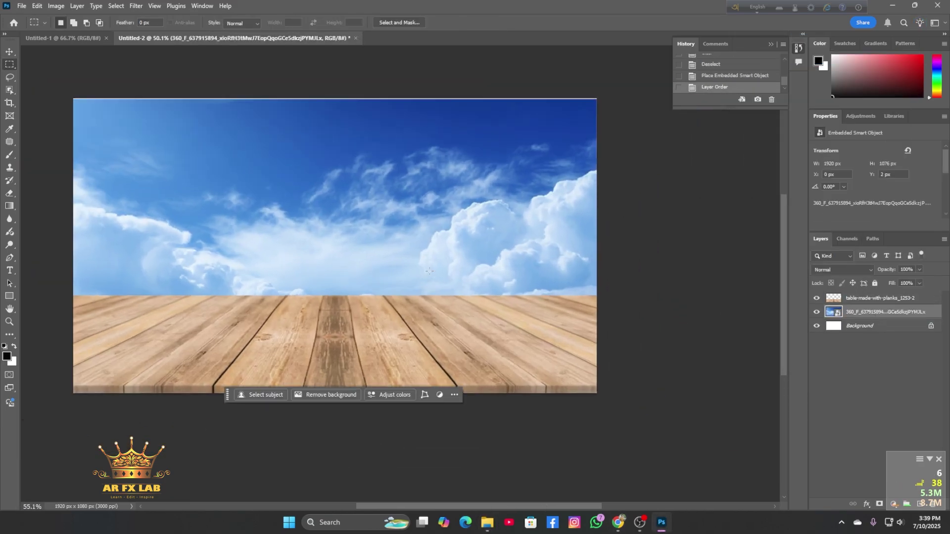
Step: Shift the sky image upward so its lower clouds sit just above the table's back edge
{"action": "key", "text": "ctrl+plus"}
{"action": "left_click", "coordinate": [124, 5]}
{"action": "left_click", "coordinate": [871, 306]}
{"action": "key", "text": "ctrl+t"}
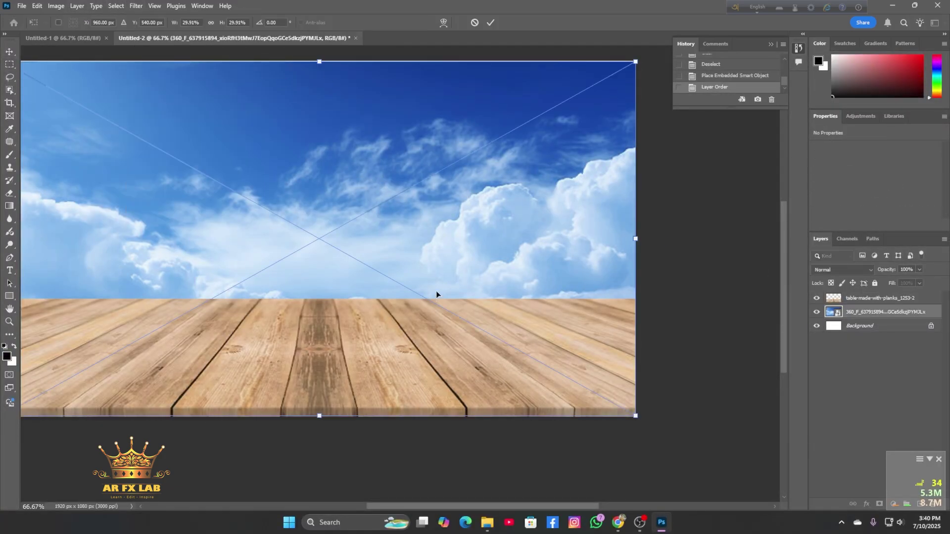
{"action": "left_click_drag", "start_coordinate": [435, 292], "coordinate": [436, 218]}
{"action": "key", "text": "Return"}
{"action": "scroll", "coordinate": [437, 219], "scroll_direction": "down", "scroll_amount": 3}
Step: Soften the sky layer with a light Gaussian Blur and deselect the layer
{"action": "left_click", "coordinate": [136, 5]}
{"action": "mouse_move", "coordinate": [168, 127]}
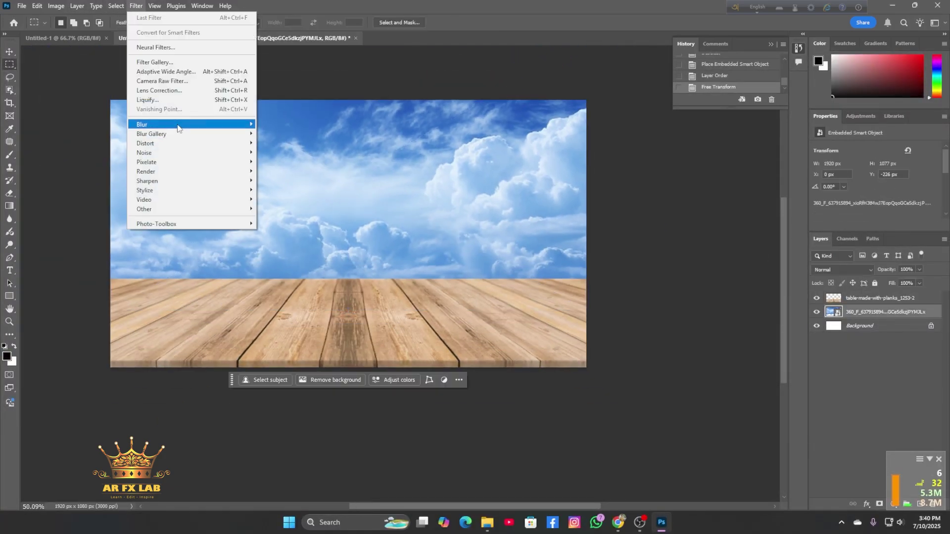
{"action": "left_click", "coordinate": [284, 160]}
{"action": "left_click_drag", "start_coordinate": [662, 227], "coordinate": [651, 227]}
{"action": "left_click", "coordinate": [749, 93]}
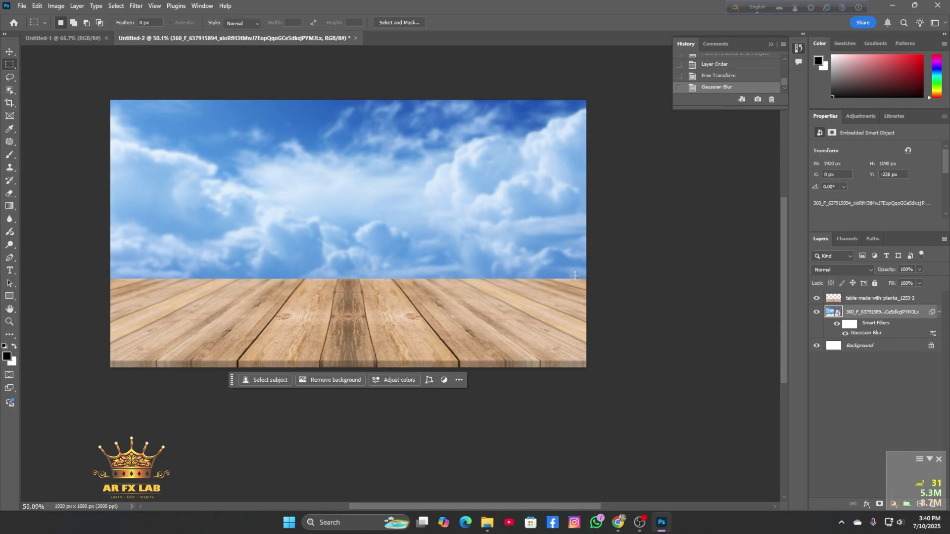
{"action": "left_click", "coordinate": [866, 406]}
{"action": "scroll", "coordinate": [560, 430], "scroll_direction": "down", "scroll_amount": 2}
{"action": "scroll", "coordinate": [561, 434], "scroll_direction": "up", "scroll_amount": 3}
Step: Place books-open-illustration-png in the composition, scaled down and resting on the wooden table
{"action": "left_click", "coordinate": [494, 526]}
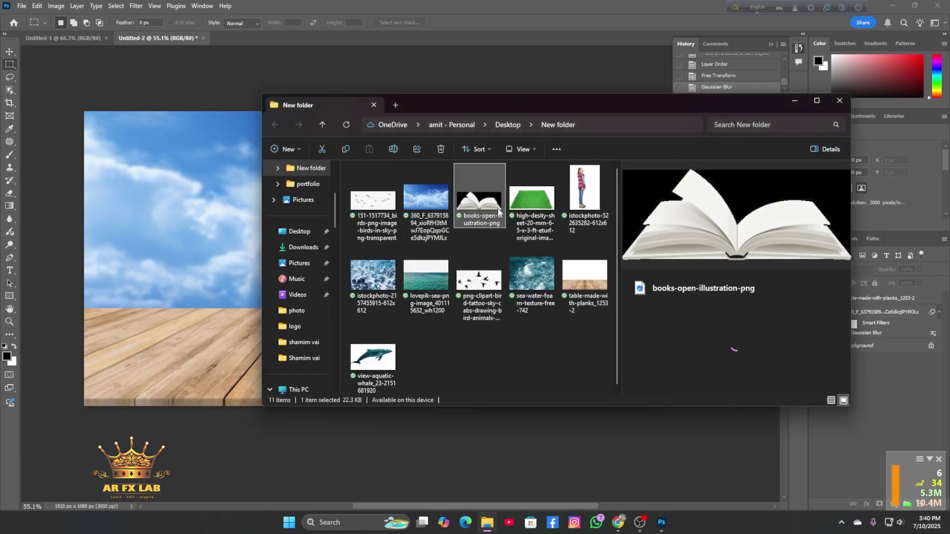
{"action": "left_click_drag", "start_coordinate": [527, 215], "coordinate": [332, 310]}
{"action": "left_click_drag", "start_coordinate": [85, 155], "coordinate": [307, 243]}
{"action": "left_click_drag", "start_coordinate": [494, 308], "coordinate": [374, 312]}
{"action": "scroll", "coordinate": [369, 324], "scroll_direction": "up", "scroll_amount": 5}
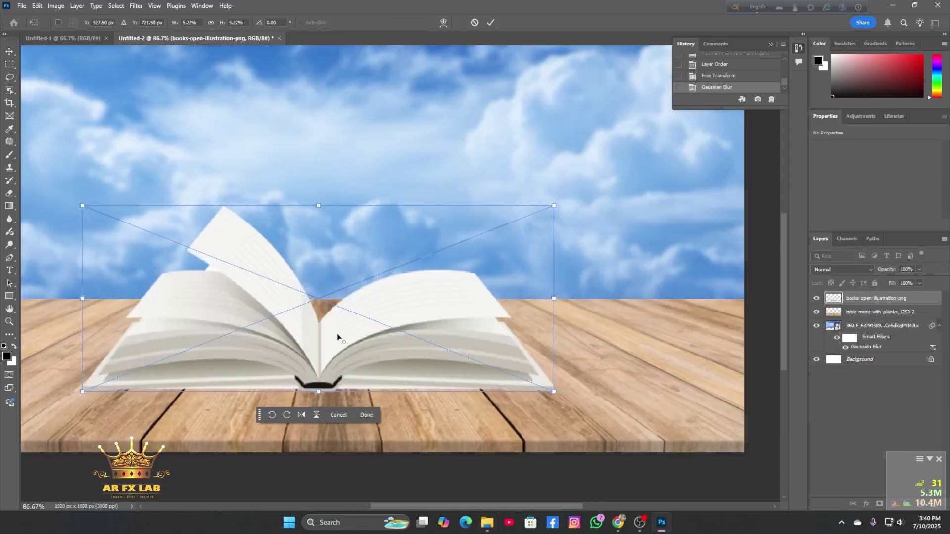
{"action": "scroll", "coordinate": [337, 335], "scroll_direction": "down", "scroll_amount": 4}
{"action": "key", "text": "Return"}
Step: Enlarge the open book to about 1319 by 521 px and center it on the table
{"action": "scroll", "coordinate": [337, 335], "scroll_direction": "left", "scroll_amount": 2}
{"action": "key", "text": "ctrl+t"}
{"action": "left_click_drag", "start_coordinate": [215, 246], "coordinate": [151, 221]}
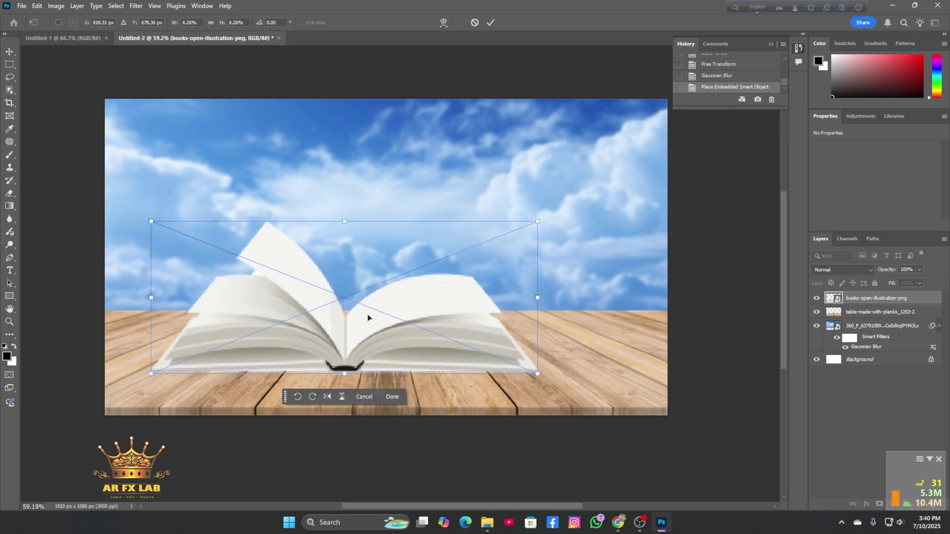
{"action": "left_click_drag", "start_coordinate": [369, 318], "coordinate": [411, 322]}
{"action": "key", "text": "Return"}
{"action": "scroll", "coordinate": [437, 371], "scroll_direction": "up", "scroll_amount": 1}
{"action": "scroll", "coordinate": [443, 367], "scroll_direction": "down", "scroll_amount": 1}
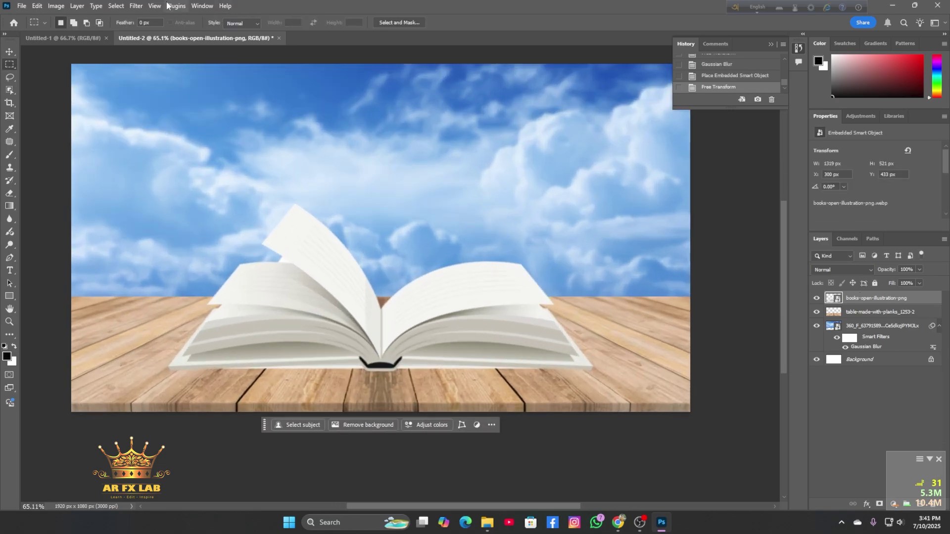
Step: Apply the Camera Raw Filter to the book, warming its pages to a yellowish-beige tone
{"action": "left_click", "coordinate": [136, 5]}
{"action": "left_click", "coordinate": [154, 78]}
{"action": "left_click_drag", "start_coordinate": [788, 302], "coordinate": [817, 302]}
{"action": "left_click_drag", "start_coordinate": [788, 165], "coordinate": [819, 177]}
{"action": "left_click", "coordinate": [810, 478]}
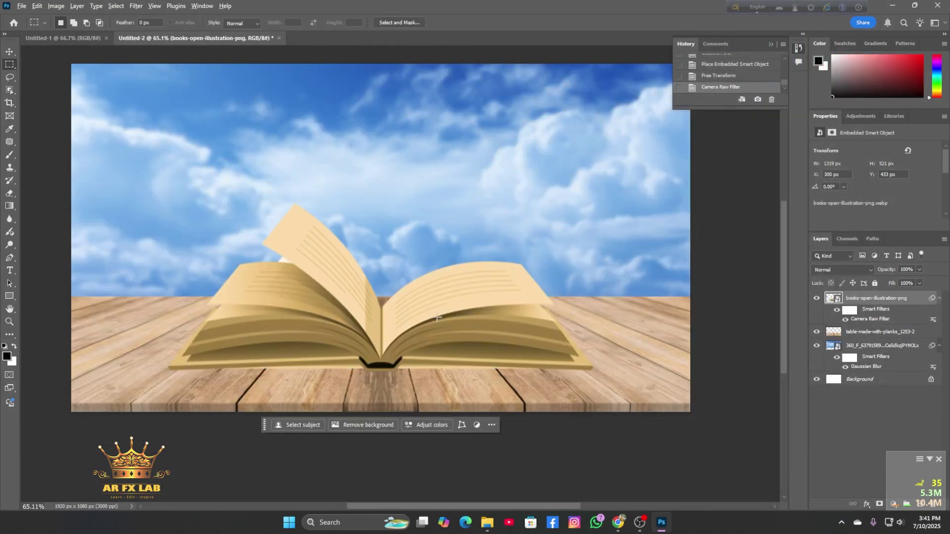
Step: Add a new layer beneath the book and paint one large soft black brush dab on it
{"action": "left_click", "coordinate": [921, 504]}
{"action": "left_click_drag", "start_coordinate": [880, 298], "coordinate": [883, 334]}
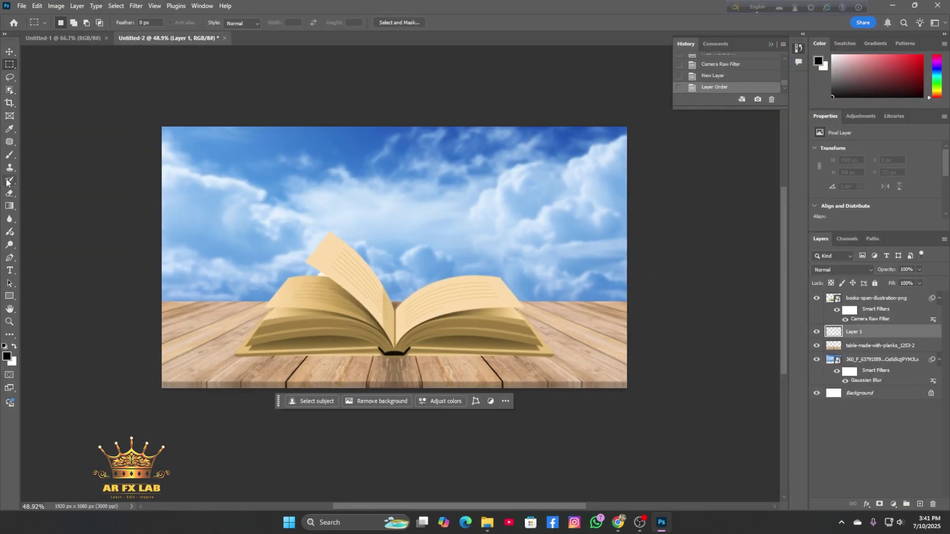
{"action": "left_click", "coordinate": [388, 250]}
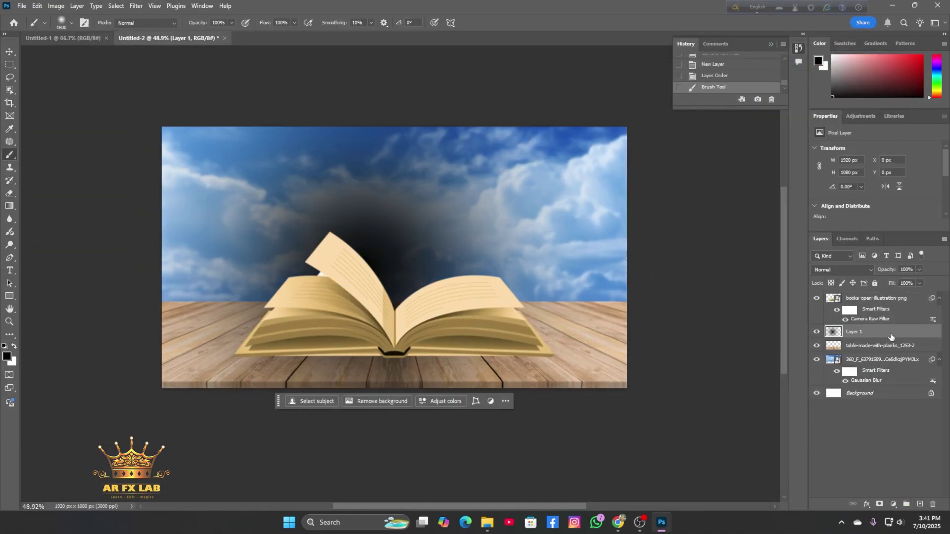
Step: Squash the black dab to about 28% height and 90% width under the book as its shadow
{"action": "key", "text": "ctrl+t"}
{"action": "mouse_move", "coordinate": [394, 127]}
{"action": "left_mouse_down"}
{"action": "mouse_move", "coordinate": [394, 141]}
{"action": "mouse_move", "coordinate": [395, 110]}
{"action": "left_mouse_up"}
{"action": "left_click_drag", "start_coordinate": [394, 110], "coordinate": [394, 302]}
{"action": "mouse_move", "coordinate": [391, 327]}
{"action": "left_mouse_down"}
{"action": "mouse_move", "coordinate": [411, 312]}
{"action": "mouse_move", "coordinate": [412, 320]}
{"action": "left_mouse_up"}
{"action": "left_click_drag", "start_coordinate": [413, 295], "coordinate": [407, 346]}
{"action": "left_click_drag", "start_coordinate": [412, 381], "coordinate": [411, 392]}
{"action": "left_click_drag", "start_coordinate": [453, 385], "coordinate": [451, 377]}
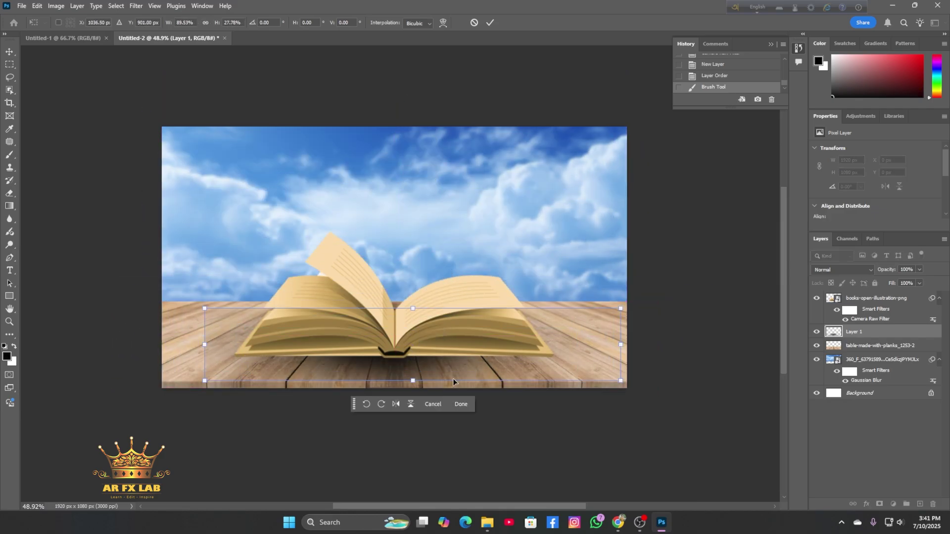
{"action": "key", "text": "Return"}
Step: Trim the book shadow's outer edge with a soft 500 px Eraser, leaving no layer selected
{"action": "scroll", "coordinate": [452, 376], "scroll_direction": "down", "scroll_amount": 4}
{"action": "left_click", "coordinate": [9, 193]}
{"action": "scroll", "coordinate": [475, 361], "scroll_direction": "up", "scroll_amount": 3}
{"action": "mouse_move", "coordinate": [576, 423]}
{"action": "left_mouse_down"}
{"action": "mouse_move", "coordinate": [213, 432]}
{"action": "mouse_move", "coordinate": [715, 460]}
{"action": "left_mouse_up"}
{"action": "scroll", "coordinate": [475, 363], "scroll_direction": "down", "scroll_amount": 3}
{"action": "scroll", "coordinate": [509, 367], "scroll_direction": "up", "scroll_amount": 4}
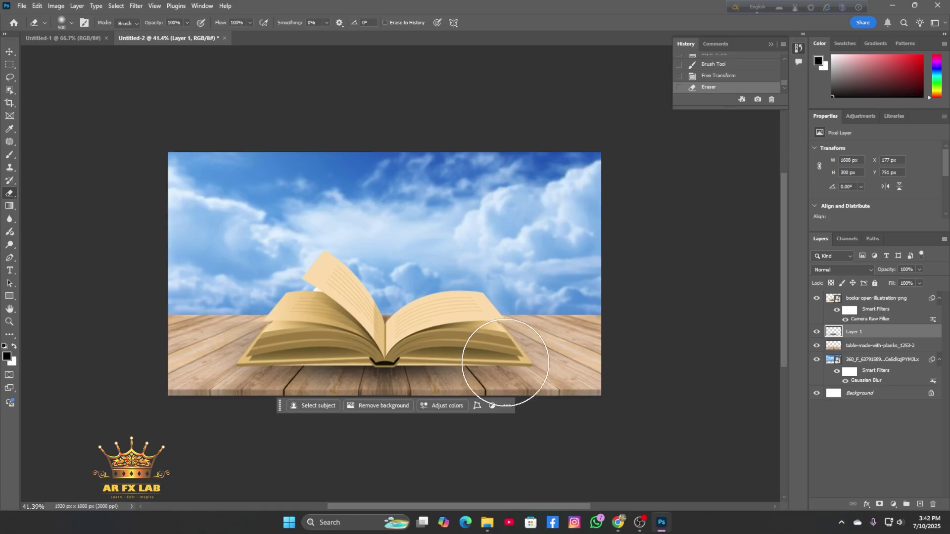
{"action": "left_click", "coordinate": [873, 442]}
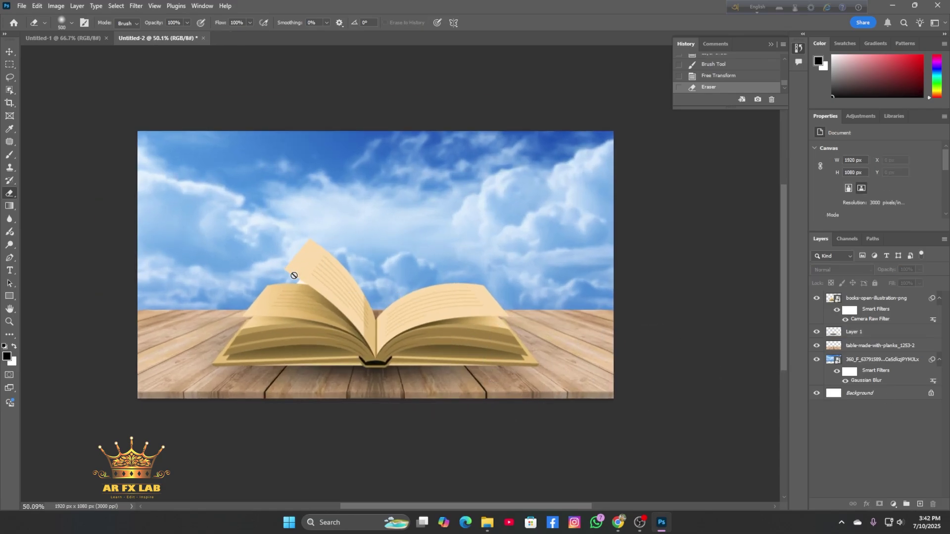
Step: Convert the filtered book layer to a smart object and rasterize it
{"action": "scroll", "coordinate": [294, 275], "scroll_direction": "up", "scroll_amount": 1}
{"action": "right_click", "coordinate": [877, 298]}
{"action": "left_click", "coordinate": [801, 366]}
{"action": "right_click", "coordinate": [854, 297]}
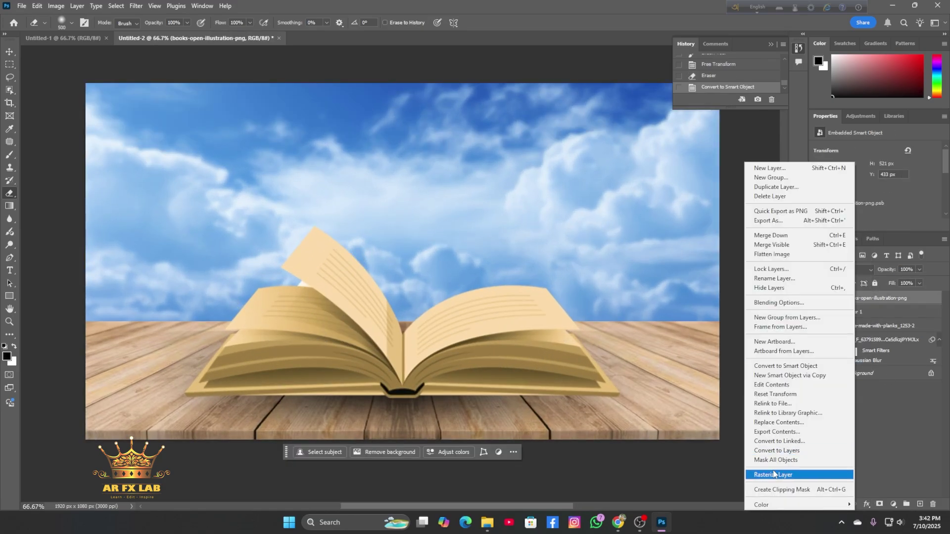
{"action": "left_click", "coordinate": [774, 474]}
Step: Start a Pen path along the short outer edge of the book's raised page
{"action": "key", "text": "p"}
{"action": "scroll", "coordinate": [297, 238], "scroll_direction": "up", "scroll_amount": 5}
{"action": "left_click", "coordinate": [200, 405]}
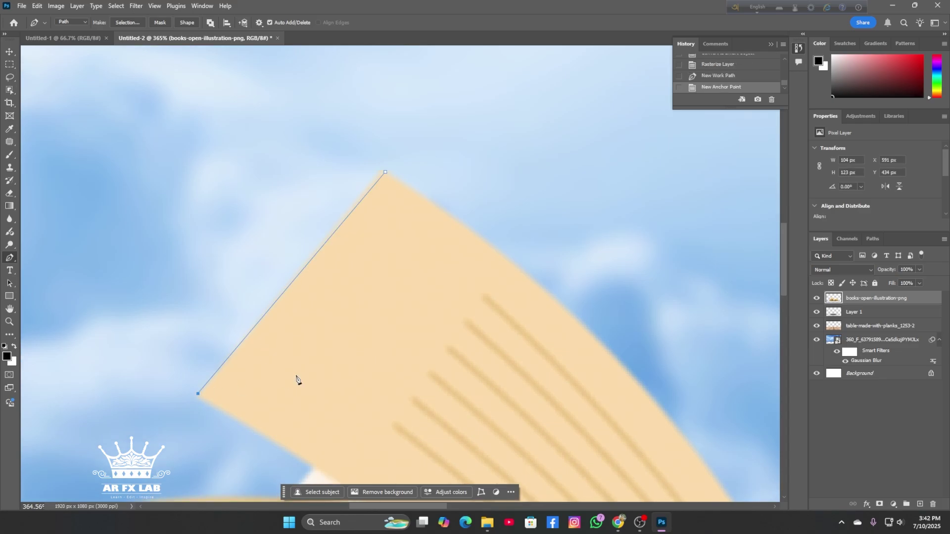
{"action": "scroll", "coordinate": [296, 378], "scroll_direction": "down", "scroll_amount": 5}
{"action": "scroll", "coordinate": [553, 409], "scroll_direction": "up", "scroll_amount": 1}
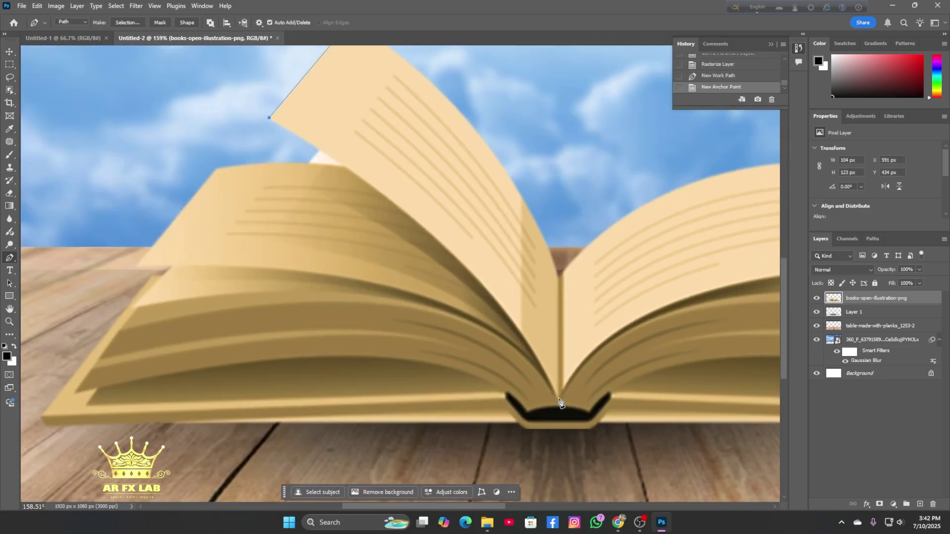
Step: Continue the path with a curve along the raised page's lower edge down to the spine
{"action": "left_click_drag", "start_coordinate": [543, 433], "coordinate": [622, 452]}
{"action": "key", "text": "ctrl+z"}
{"action": "scroll", "coordinate": [585, 372], "scroll_direction": "down", "scroll_amount": 6}
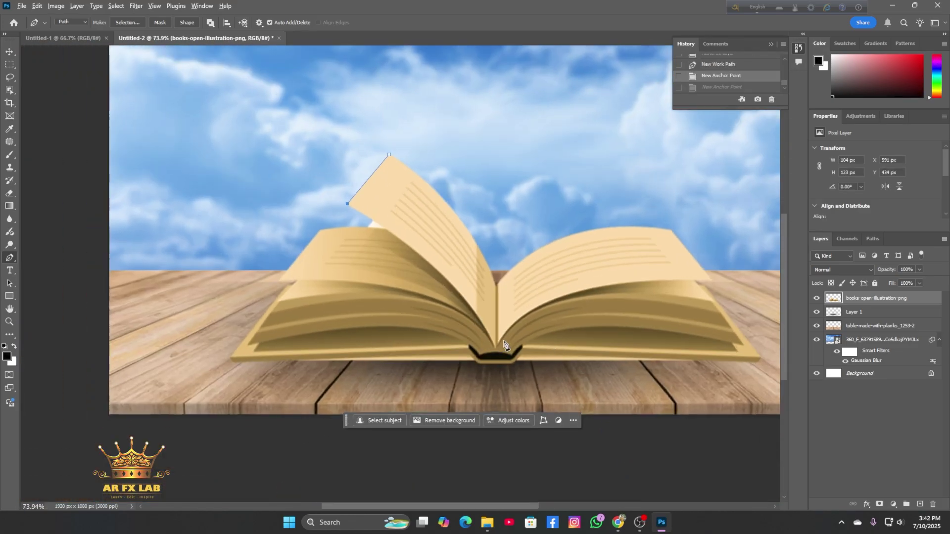
{"action": "left_click_drag", "start_coordinate": [496, 348], "coordinate": [496, 373]}
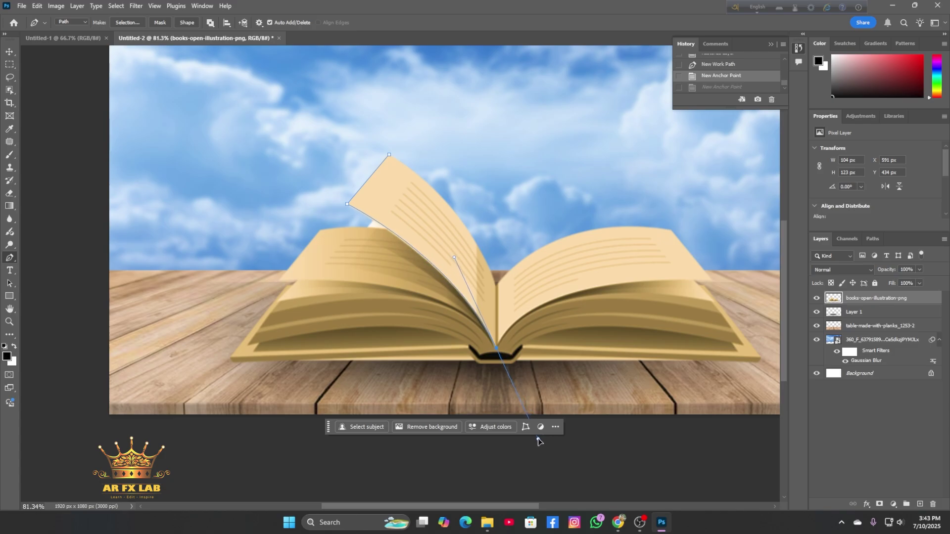
{"action": "left_click_drag", "start_coordinate": [538, 441], "coordinate": [538, 441]}
{"action": "scroll", "coordinate": [498, 292], "scroll_direction": "up", "scroll_amount": 5}
{"action": "scroll", "coordinate": [516, 363], "scroll_direction": "down", "scroll_amount": 3}
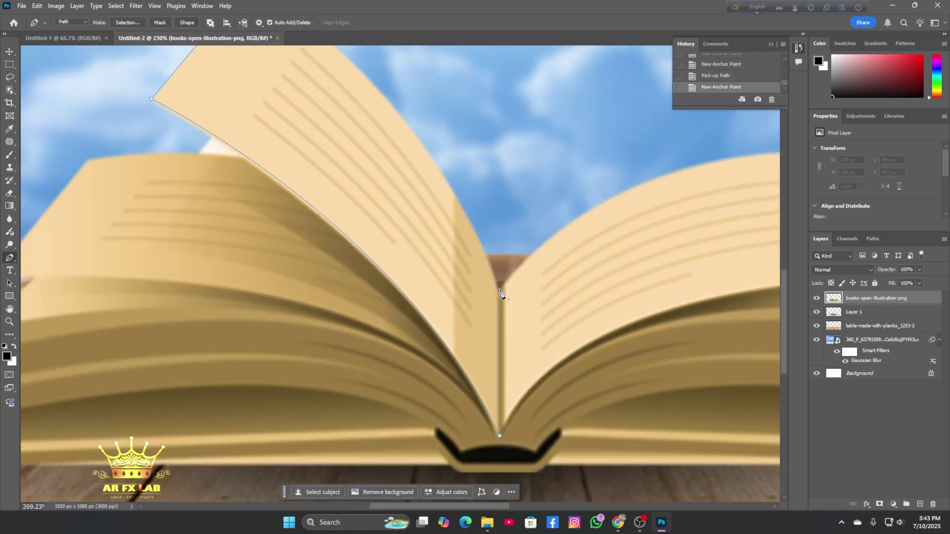
Step: Close the path with a curve along the raised page's upper edge and convert it to a selection
{"action": "left_click_drag", "start_coordinate": [329, 168], "coordinate": [278, 168]}
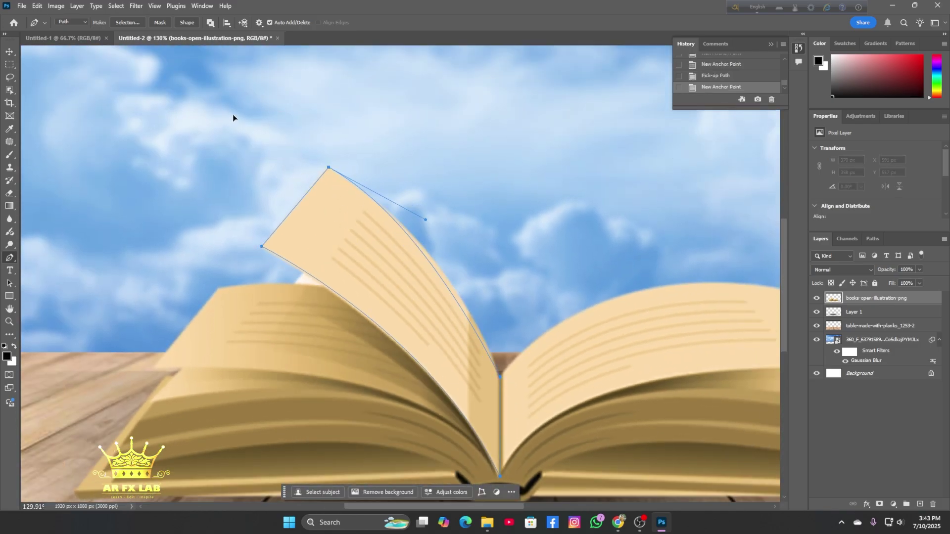
{"action": "left_click_drag", "start_coordinate": [135, 111], "coordinate": [198, 47]}
{"action": "scroll", "coordinate": [317, 299], "scroll_direction": "down", "scroll_amount": 4}
{"action": "key", "text": "ctrl+z"}
{"action": "scroll", "coordinate": [341, 316], "scroll_direction": "up", "scroll_amount": 3}
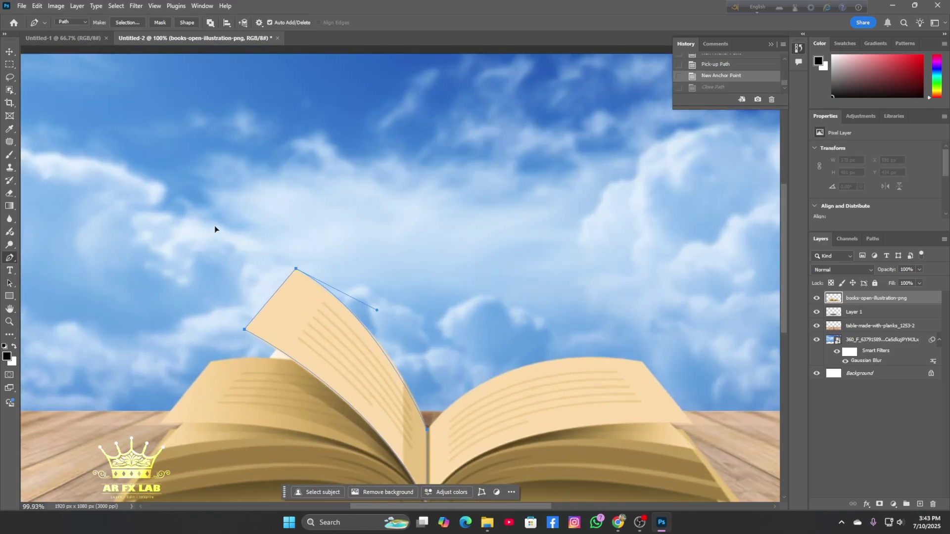
{"action": "key", "text": "ctrl+shift+z"}
{"action": "key", "text": "ctrl+Return"}
{"action": "scroll", "coordinate": [442, 380], "scroll_direction": "down", "scroll_amount": 4}
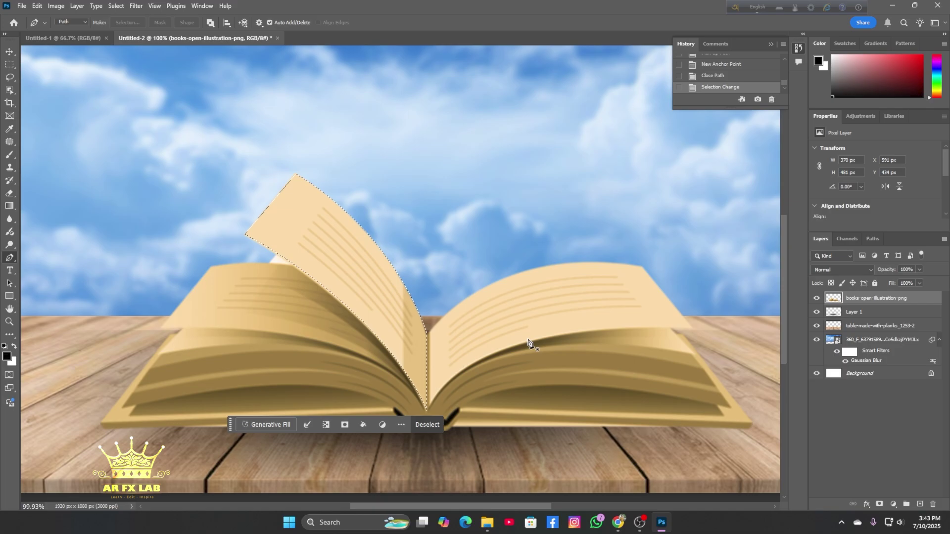
Step: Copy the selected raised page onto its own layer and check it by toggling the book layer's visibility
{"action": "key", "text": "ctrl+j"}
{"action": "left_click", "coordinate": [816, 312]}
{"action": "left_click", "coordinate": [817, 311]}
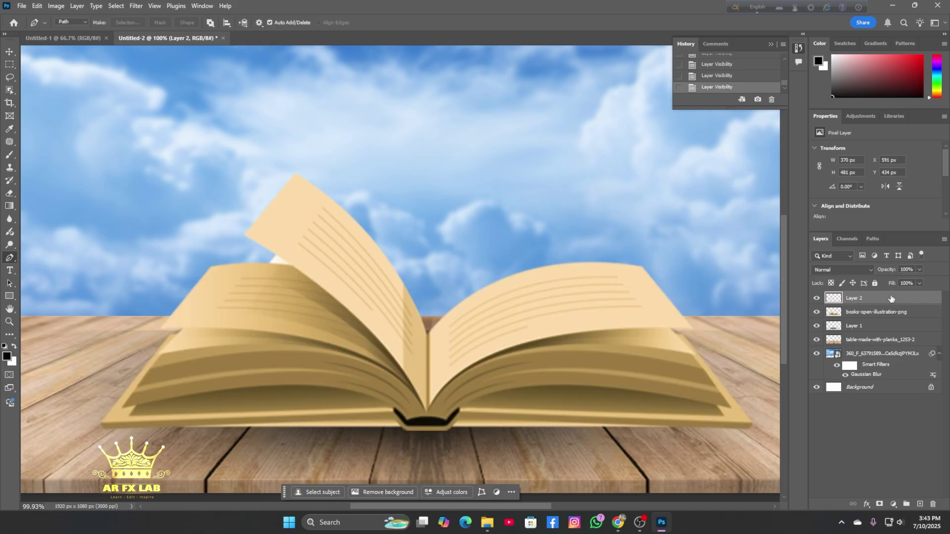
Step: Place the sea-water-foam-texture-free-742 image, shrink it and position it over the raised page's upper part
{"action": "scroll", "coordinate": [476, 312], "scroll_direction": "down", "scroll_amount": 2}
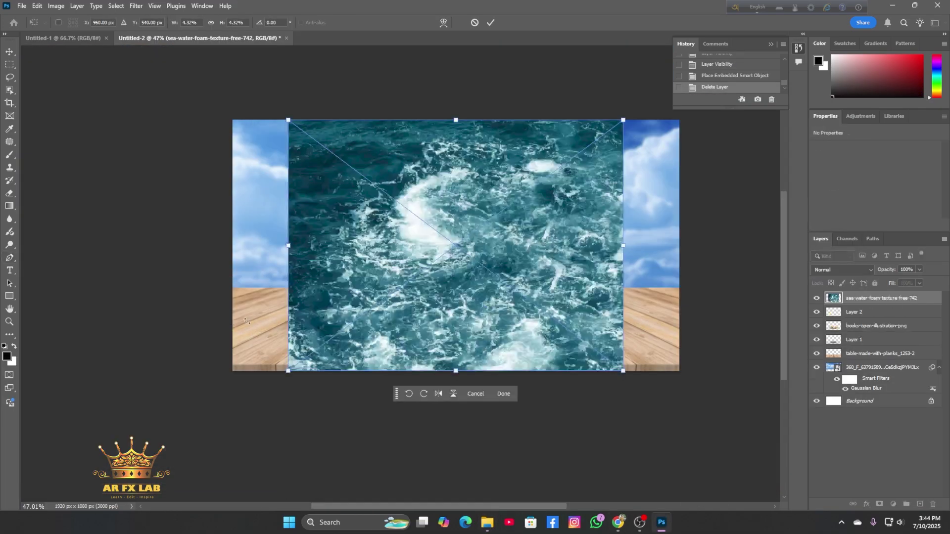
{"action": "left_click_drag", "start_coordinate": [288, 121], "coordinate": [529, 302]}
{"action": "left_click_drag", "start_coordinate": [578, 327], "coordinate": [418, 198]}
{"action": "scroll", "coordinate": [465, 229], "scroll_direction": "up", "scroll_amount": 4}
Step: Distort the sea image by pulling its corners toward the raised page's corners and the spine
{"action": "right_click", "coordinate": [419, 213]}
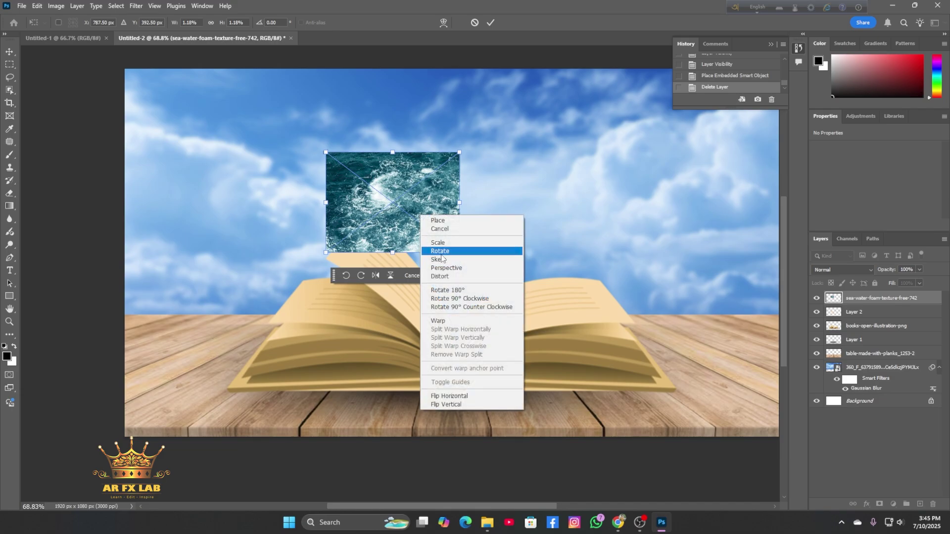
{"action": "left_click", "coordinate": [435, 251]}
{"action": "left_click_drag", "start_coordinate": [459, 256], "coordinate": [459, 369]}
{"action": "left_click_drag", "start_coordinate": [457, 150], "coordinate": [452, 296]}
{"action": "left_click_drag", "start_coordinate": [325, 154], "coordinate": [343, 231]}
Step: Align the sea image's outer corners with the raised page's outer edge
{"action": "scroll", "coordinate": [371, 212], "scroll_direction": "up", "scroll_amount": 8}
{"action": "scroll", "coordinate": [369, 215], "scroll_direction": "up", "scroll_amount": 1}
{"action": "left_click_drag", "start_coordinate": [241, 330], "coordinate": [253, 341]}
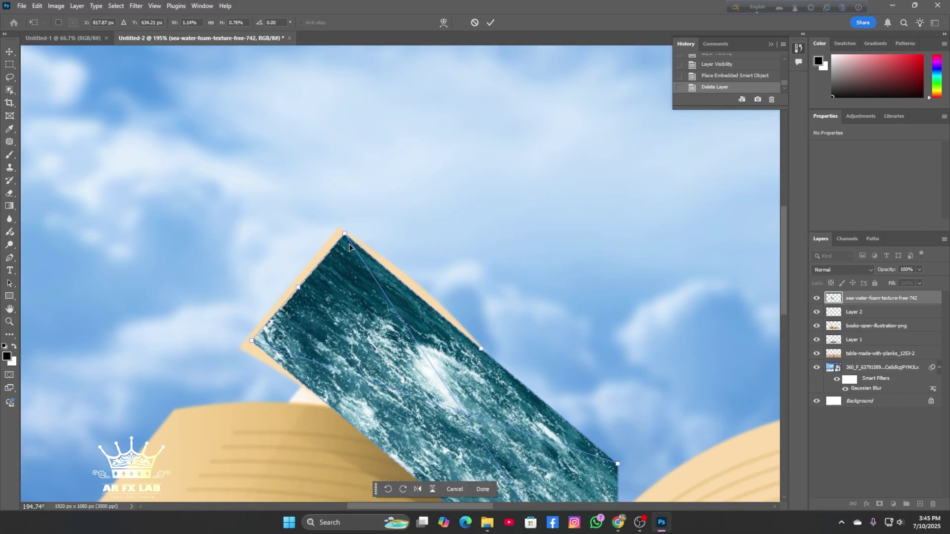
{"action": "left_click_drag", "start_coordinate": [346, 234], "coordinate": [341, 229]}
{"action": "left_click_drag", "start_coordinate": [253, 341], "coordinate": [235, 341]}
{"action": "scroll", "coordinate": [386, 295], "scroll_direction": "down", "scroll_amount": 1}
{"action": "scroll", "coordinate": [386, 295], "scroll_direction": "down", "scroll_amount": 2}
{"action": "scroll", "coordinate": [631, 330], "scroll_direction": "down", "scroll_amount": 4}
{"action": "left_click_drag", "start_coordinate": [783, 306], "coordinate": [783, 327]}
{"action": "left_click_drag", "start_coordinate": [622, 403], "coordinate": [516, 167]}
Step: Warp the sea image so its upper edge and base follow the raised page's curve down to the spine
{"action": "right_click", "coordinate": [522, 238]}
{"action": "left_click", "coordinate": [552, 345]}
{"action": "left_click_drag", "start_coordinate": [619, 319], "coordinate": [606, 341]}
{"action": "left_click_drag", "start_coordinate": [560, 257], "coordinate": [574, 253]}
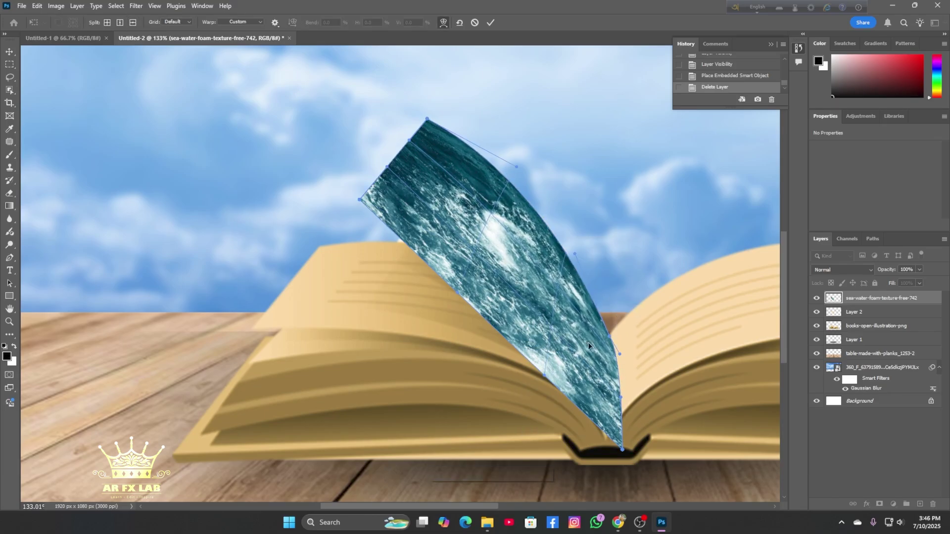
{"action": "mouse_move", "coordinate": [623, 449]}
{"action": "left_mouse_down"}
{"action": "mouse_move", "coordinate": [598, 433]}
{"action": "mouse_move", "coordinate": [606, 438]}
{"action": "left_mouse_up"}
{"action": "left_click_drag", "start_coordinate": [617, 368], "coordinate": [609, 378]}
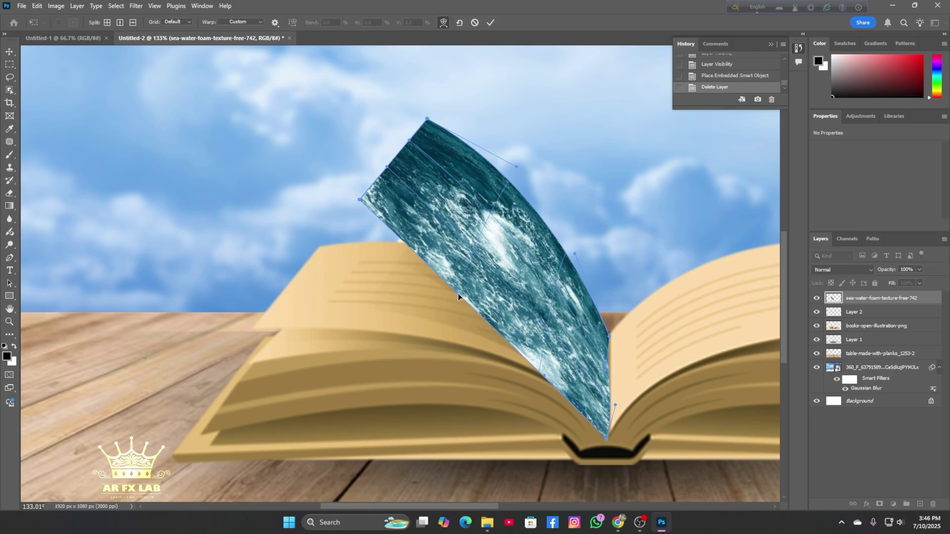
Step: Warp the sea image's lower edge along the raised page's underside curve and commit the placement
{"action": "left_click_drag", "start_coordinate": [458, 294], "coordinate": [479, 270]}
{"action": "scroll", "coordinate": [553, 407], "scroll_direction": "down", "scroll_amount": 1}
{"action": "scroll", "coordinate": [555, 385], "scroll_direction": "up", "scroll_amount": 3}
{"action": "left_click_drag", "start_coordinate": [538, 368], "coordinate": [552, 359]}
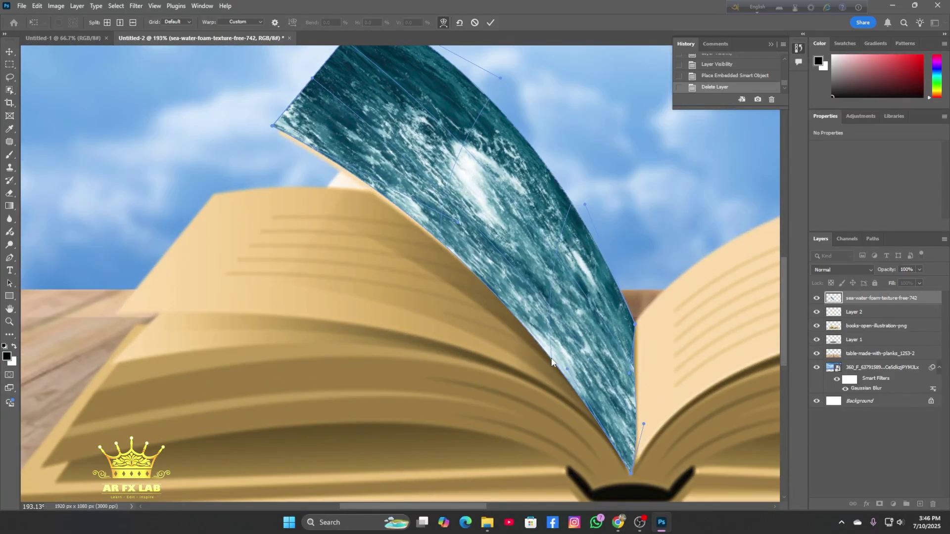
{"action": "key", "text": "Return"}
{"action": "scroll", "coordinate": [552, 361], "scroll_direction": "down", "scroll_amount": 3, "text": "alt"}
Step: Clip the sea image to the raised page layer and enlarge it slightly so it fills the page down to the spine
{"action": "right_click", "coordinate": [863, 297]}
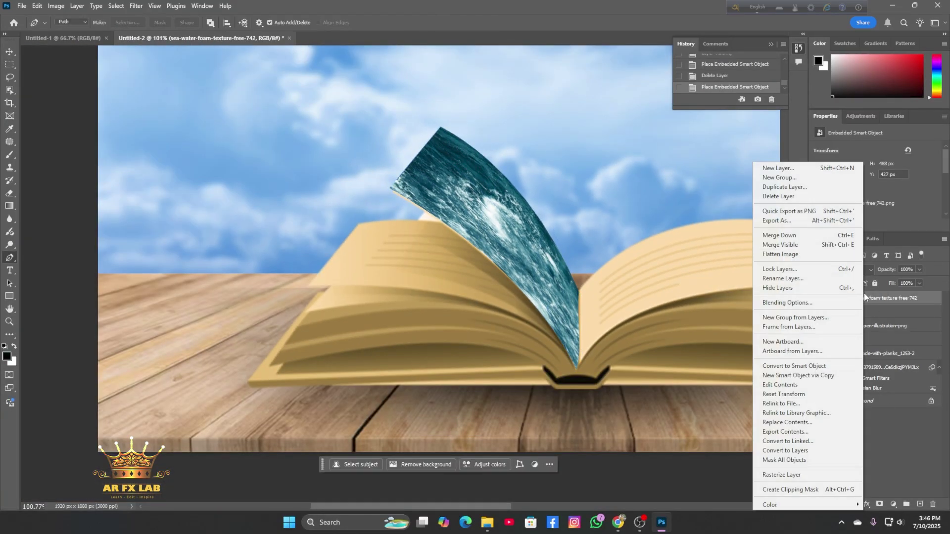
{"action": "left_click", "coordinate": [790, 489]}
{"action": "scroll", "coordinate": [512, 504], "scroll_direction": "up", "scroll_amount": 1, "text": "alt"}
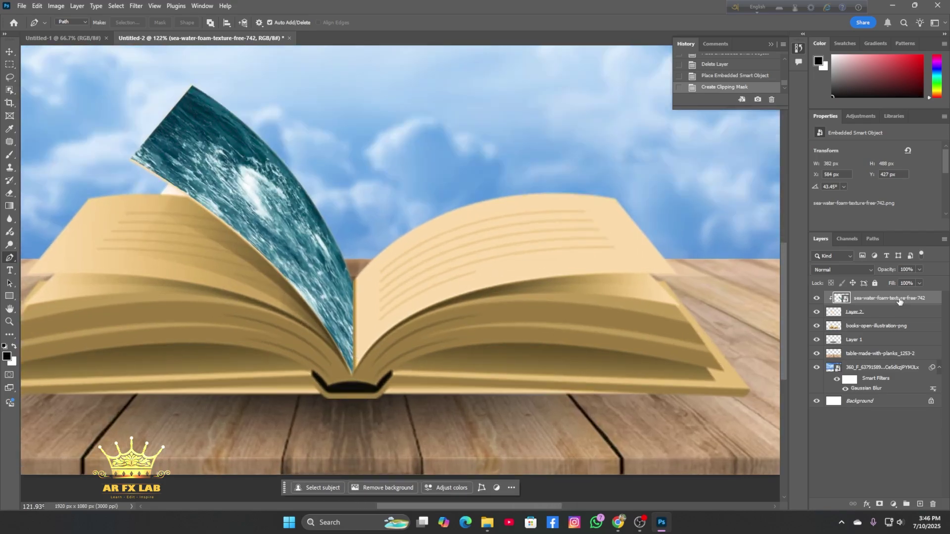
{"action": "key", "text": "ctrl+t"}
{"action": "left_click_drag", "start_coordinate": [361, 382], "coordinate": [386, 421]}
{"action": "key", "text": "Return"}
{"action": "scroll", "coordinate": [341, 372], "scroll_direction": "down", "scroll_amount": 2, "text": "alt"}
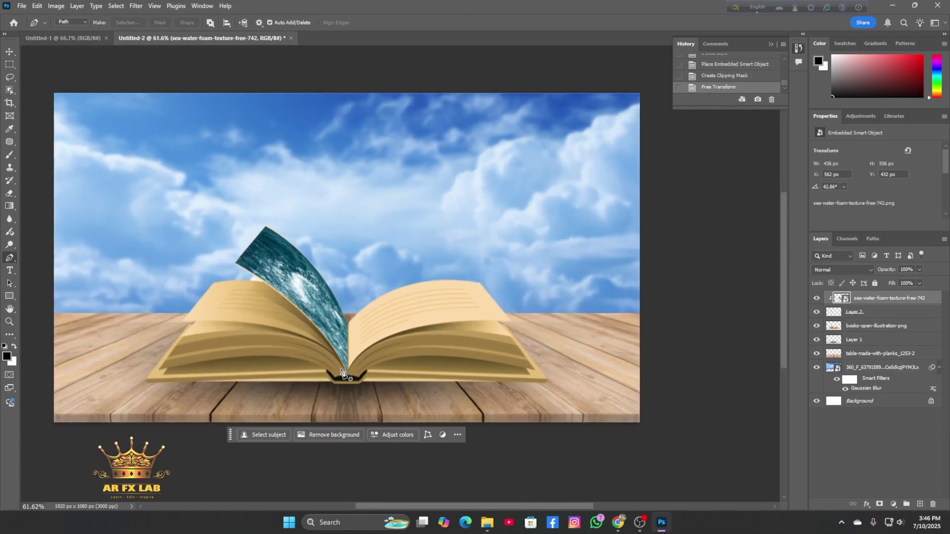
Step: Erase the original raised page's fringe on the book layer around the edges of the sea-covered page
{"action": "left_click", "coordinate": [873, 326]}
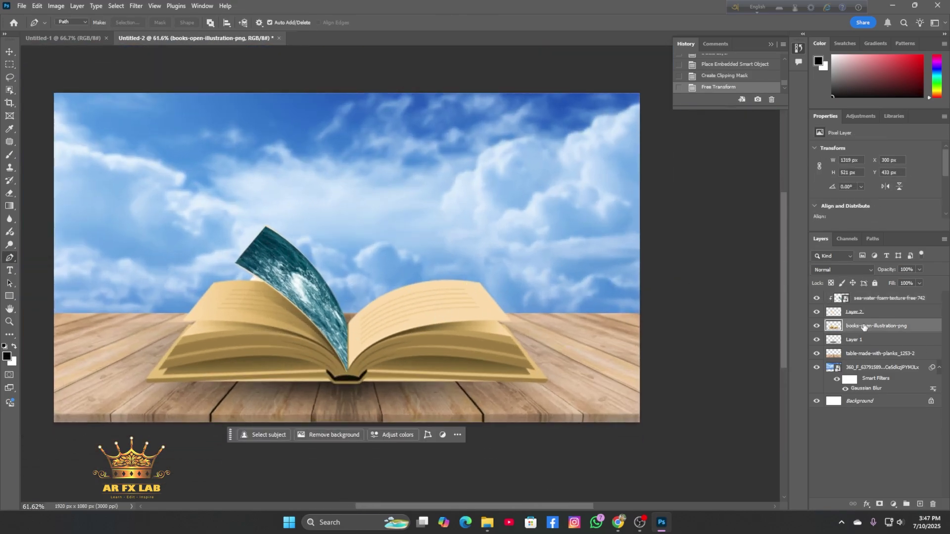
{"action": "scroll", "coordinate": [300, 187], "scroll_direction": "up", "scroll_amount": 4, "text": "alt"}
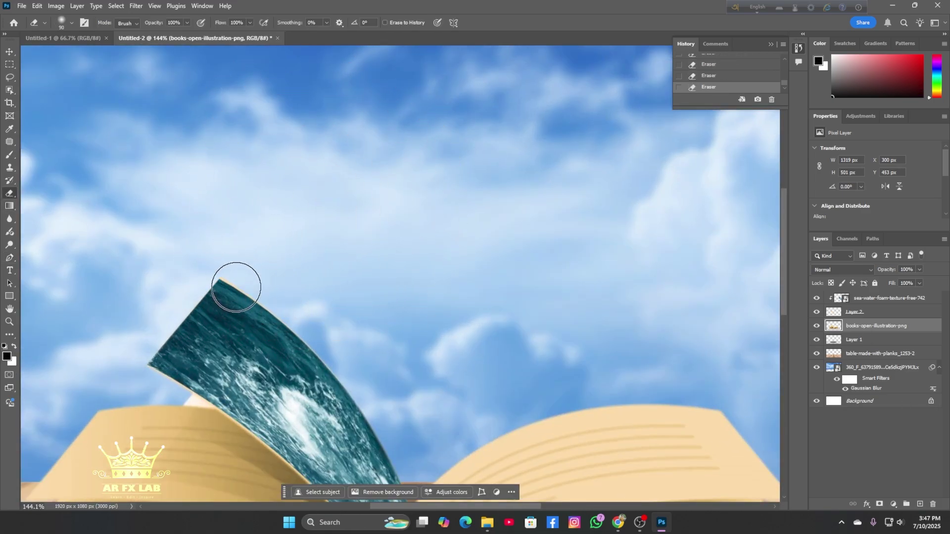
{"action": "scroll", "coordinate": [394, 394], "scroll_direction": "down", "scroll_amount": 3}
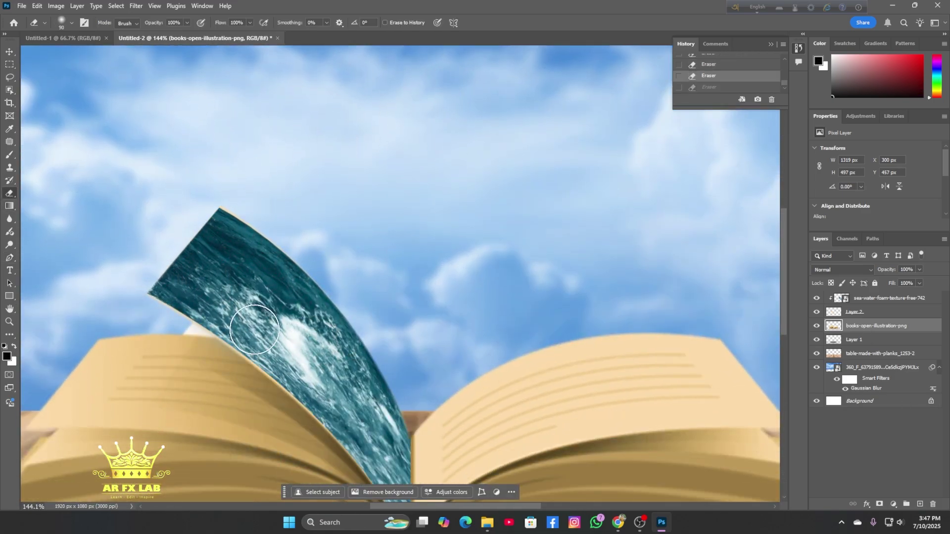
{"action": "left_click", "coordinate": [214, 201]}
{"action": "scroll", "coordinate": [291, 262], "scroll_direction": "down", "scroll_amount": 5, "text": "alt"}
{"action": "left_click", "coordinate": [868, 475]}
{"action": "scroll", "coordinate": [352, 312], "scroll_direction": "up", "scroll_amount": 2, "text": "alt"}
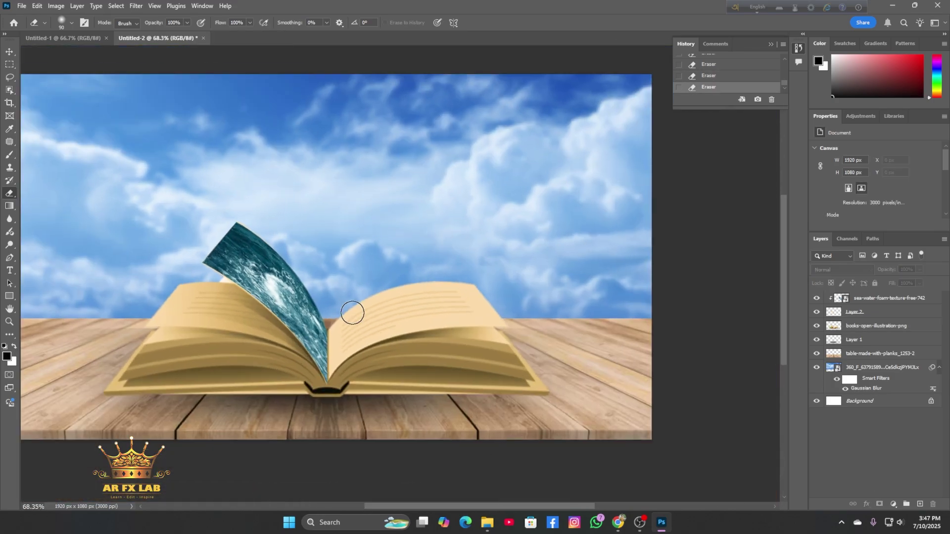
Step: Duplicate the book layer beneath the original and trace the right page's spine and lower edge with the Pen tool
{"action": "scroll", "coordinate": [420, 297], "scroll_direction": "down", "scroll_amount": 3, "text": "alt"}
{"action": "left_click", "coordinate": [877, 332]}
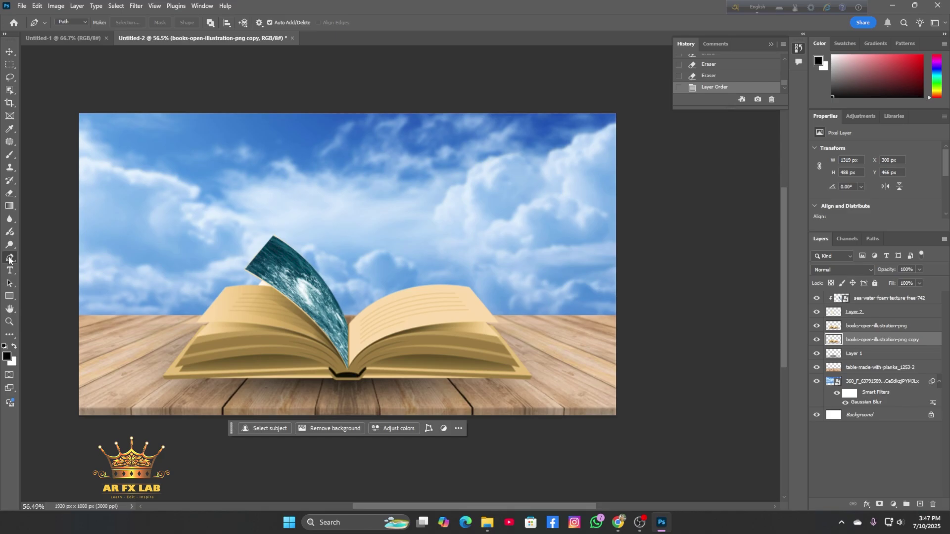
{"action": "scroll", "coordinate": [339, 322], "scroll_direction": "up", "scroll_amount": 3}
{"action": "left_click", "coordinate": [335, 307]}
{"action": "scroll", "coordinate": [334, 307], "scroll_direction": "up", "scroll_amount": 2}
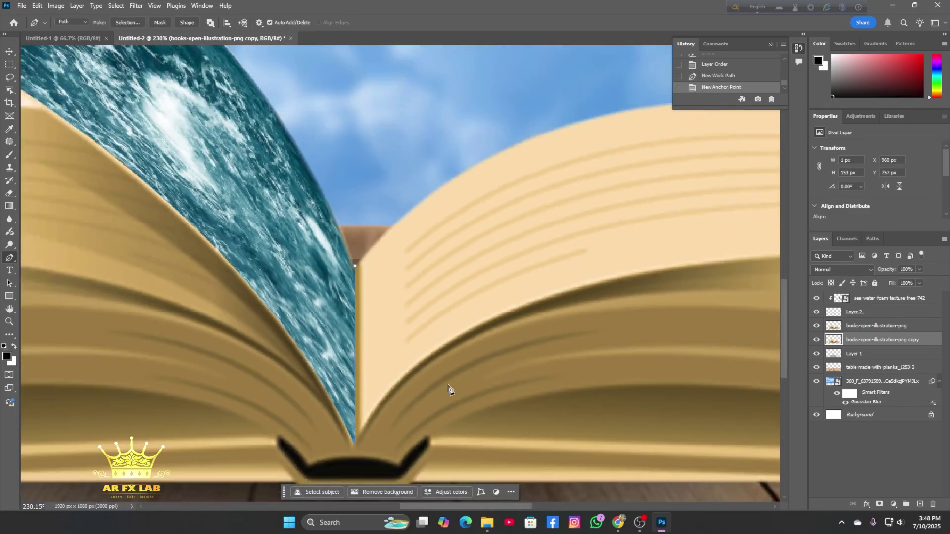
{"action": "scroll", "coordinate": [448, 389], "scroll_direction": "down", "scroll_amount": 5}
{"action": "scroll", "coordinate": [448, 319], "scroll_direction": "up", "scroll_amount": 2}
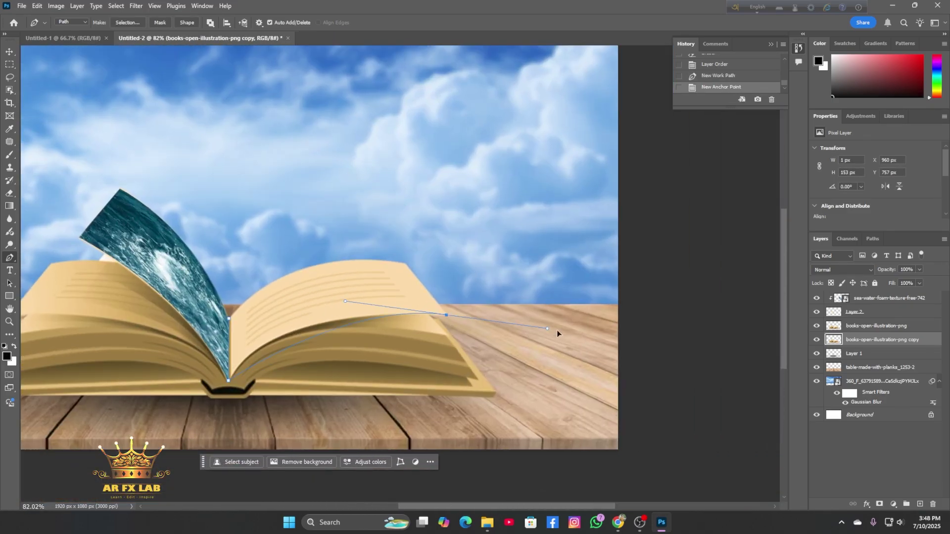
Step: Close the Pen path around the right page's outer and upper edges and copy the enclosed page to a new layer
{"action": "left_click", "coordinate": [446, 315], "text": "alt"}
{"action": "scroll", "coordinate": [454, 314], "scroll_direction": "up", "scroll_amount": 5}
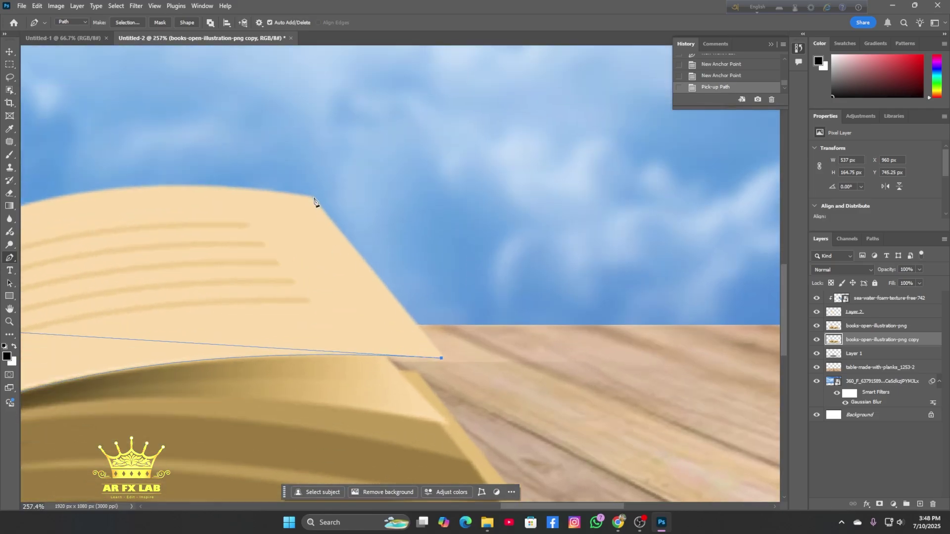
{"action": "left_click", "coordinate": [316, 199]}
{"action": "scroll", "coordinate": [297, 211], "scroll_direction": "down", "scroll_amount": 4}
{"action": "left_click_drag", "start_coordinate": [467, 506], "coordinate": [411, 499]}
{"action": "scroll", "coordinate": [394, 298], "scroll_direction": "down", "scroll_amount": 2}
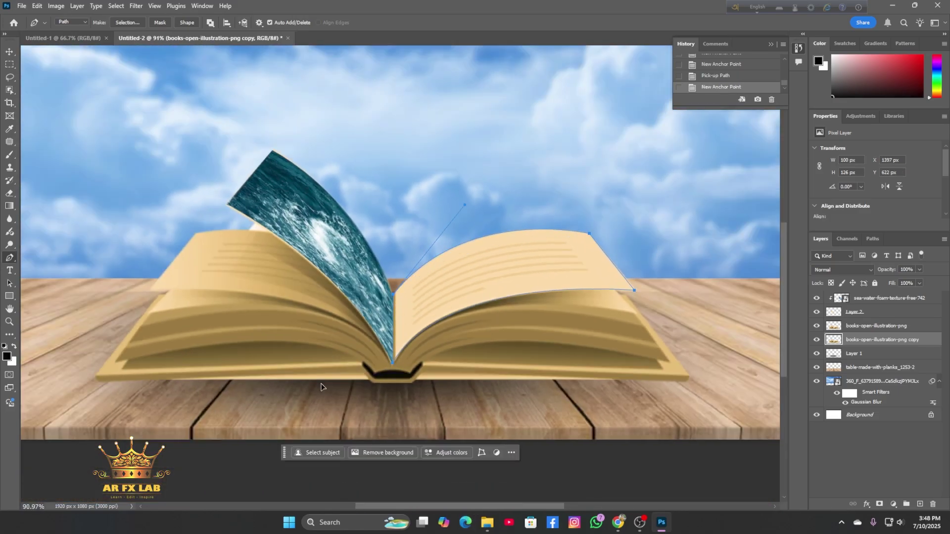
{"action": "key", "text": "ctrl+Return"}
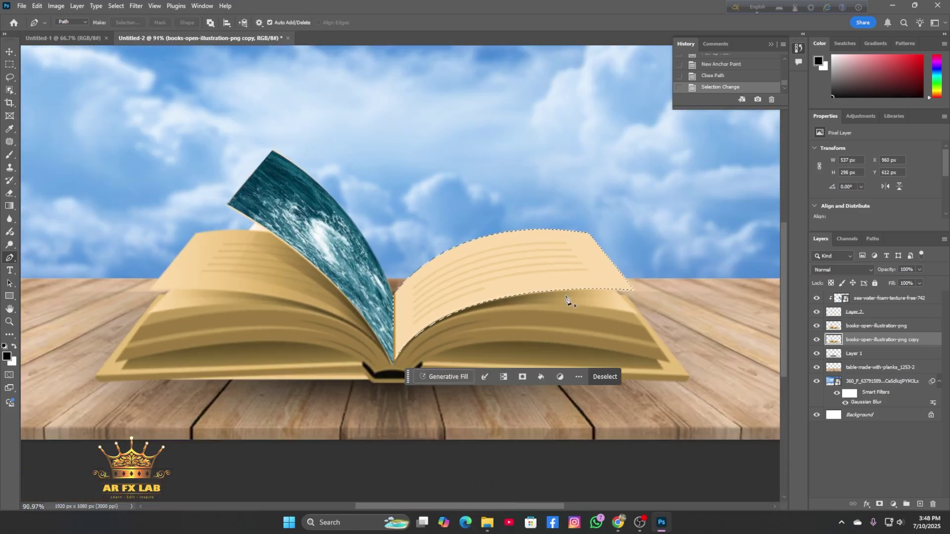
{"action": "key", "text": "ctrl+j"}
Step: Place the green grass sheet image into the document and bring its layer to the top of the stack
{"action": "left_click", "coordinate": [489, 524]}
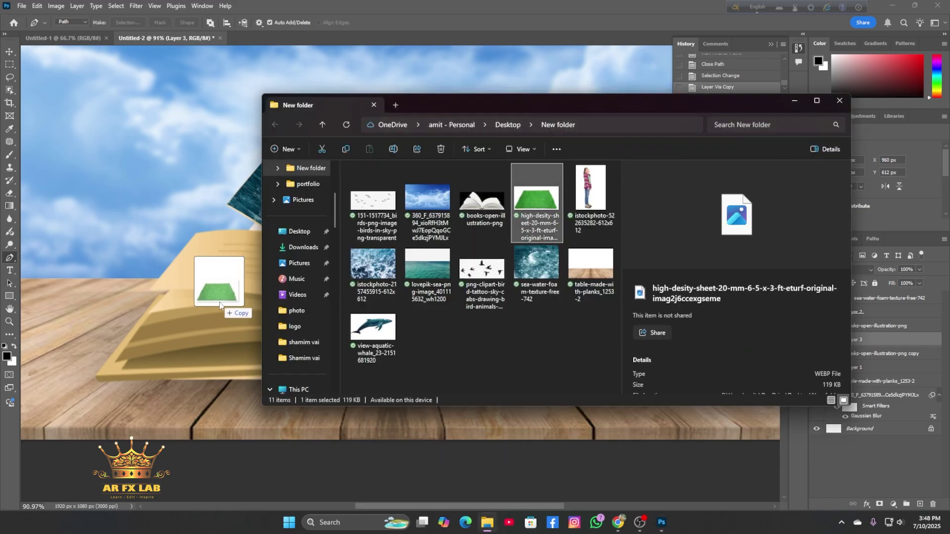
{"action": "left_click_drag", "start_coordinate": [219, 303], "coordinate": [219, 304]}
{"action": "scroll", "coordinate": [467, 270], "scroll_direction": "down", "scroll_amount": 6}
{"action": "left_click_drag", "start_coordinate": [863, 341], "coordinate": [865, 320]}
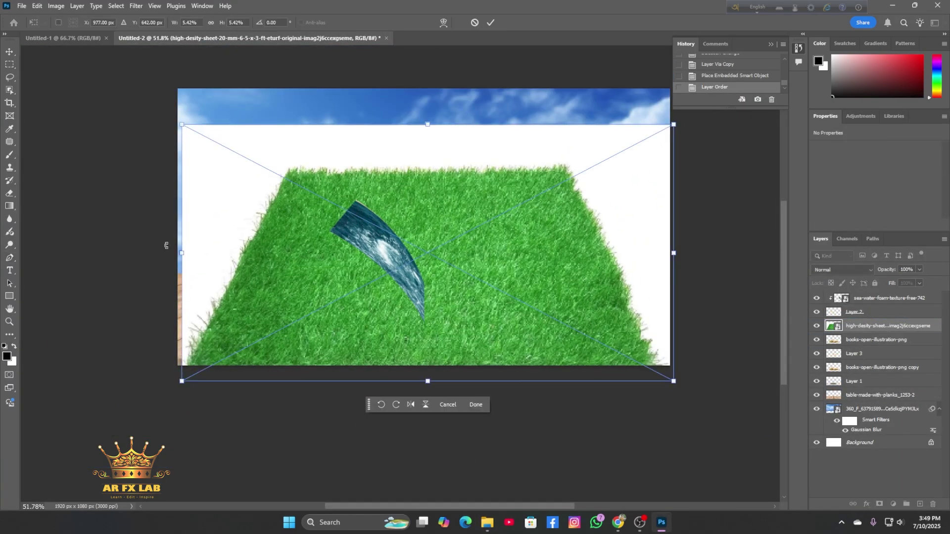
{"action": "left_click_drag", "start_coordinate": [182, 125], "coordinate": [434, 263]}
{"action": "key", "text": "ctrl+z"}
{"action": "key", "text": "Return"}
{"action": "key", "text": "ctrl+shift+]"}
Step: Remove the grass image's white background, convert the layer to a smart object and rasterize it
{"action": "key", "text": "p"}
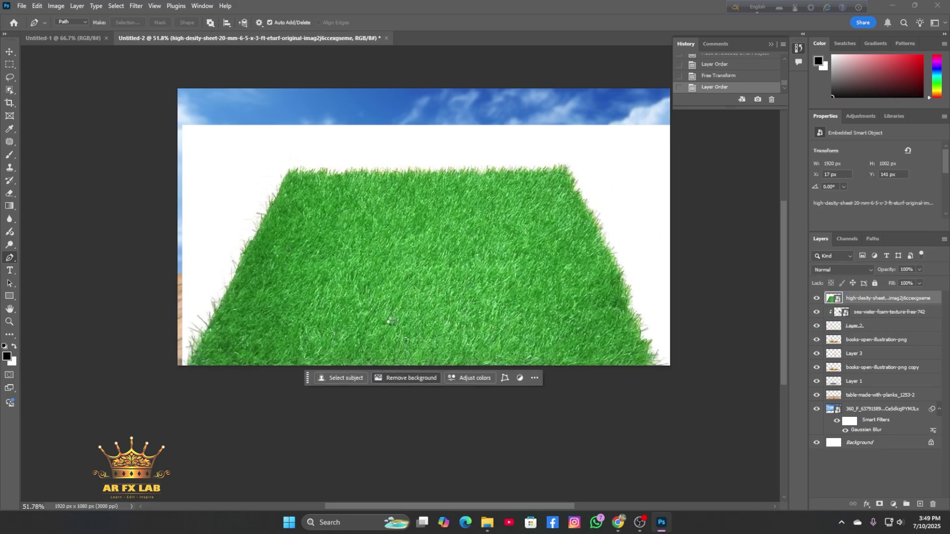
{"action": "right_click", "coordinate": [880, 298]}
{"action": "left_click", "coordinate": [791, 358]}
{"action": "right_click", "coordinate": [880, 298]}
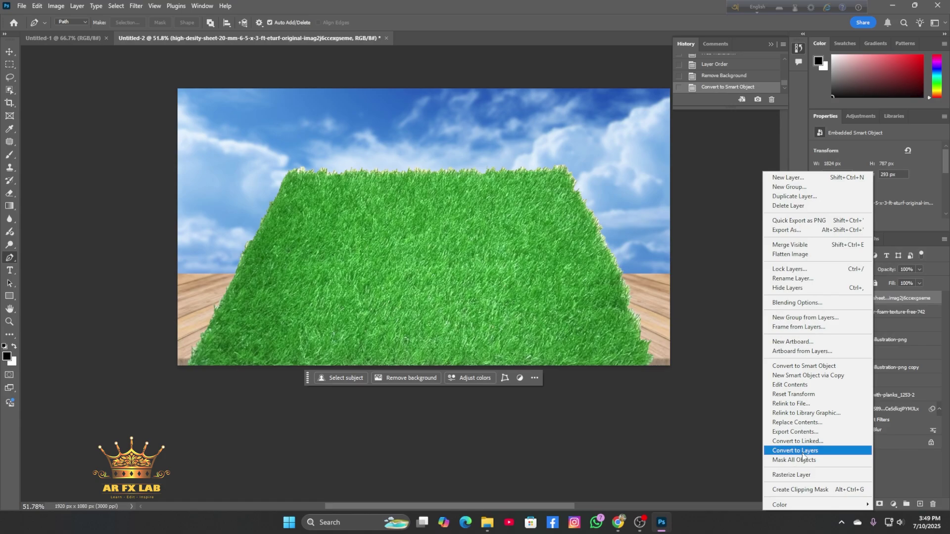
{"action": "left_click", "coordinate": [794, 472]}
Step: Soften the grass sheet's outer edges with the Eraser and move its layer directly above the book layer
{"action": "left_click_drag", "start_coordinate": [657, 174], "coordinate": [685, 231]}
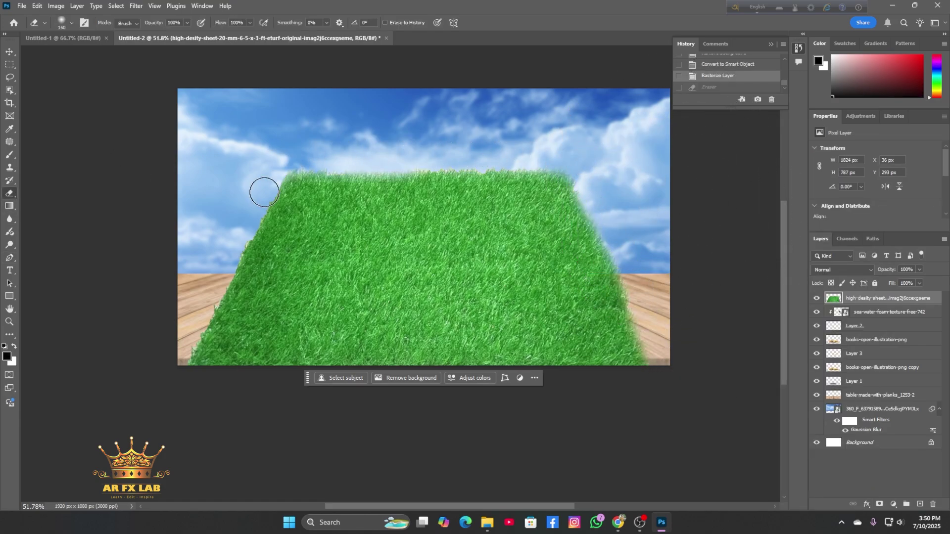
{"action": "key", "text": "ctrl+z"}
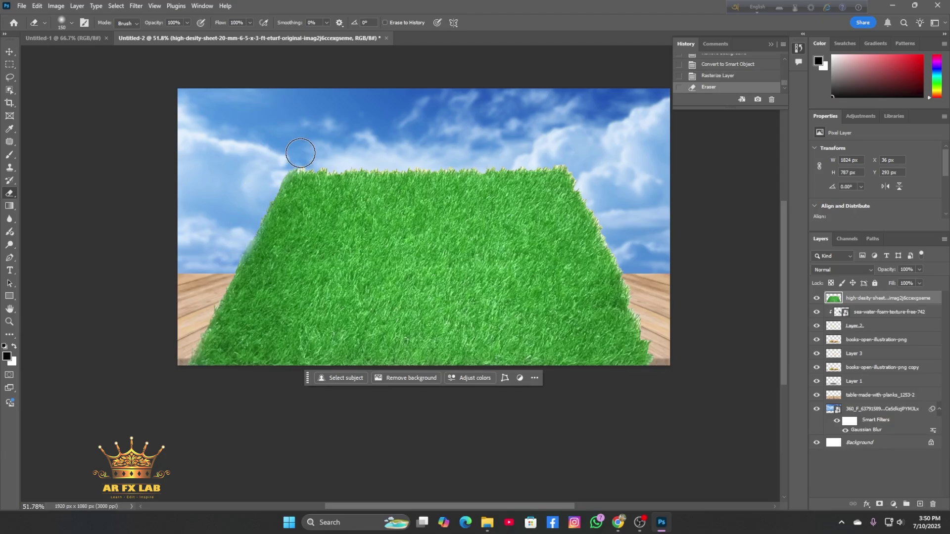
{"action": "left_click_drag", "start_coordinate": [642, 307], "coordinate": [668, 364]}
{"action": "scroll", "coordinate": [618, 285], "scroll_direction": "down", "scroll_amount": 2}
{"action": "left_click_drag", "start_coordinate": [894, 300], "coordinate": [900, 334]}
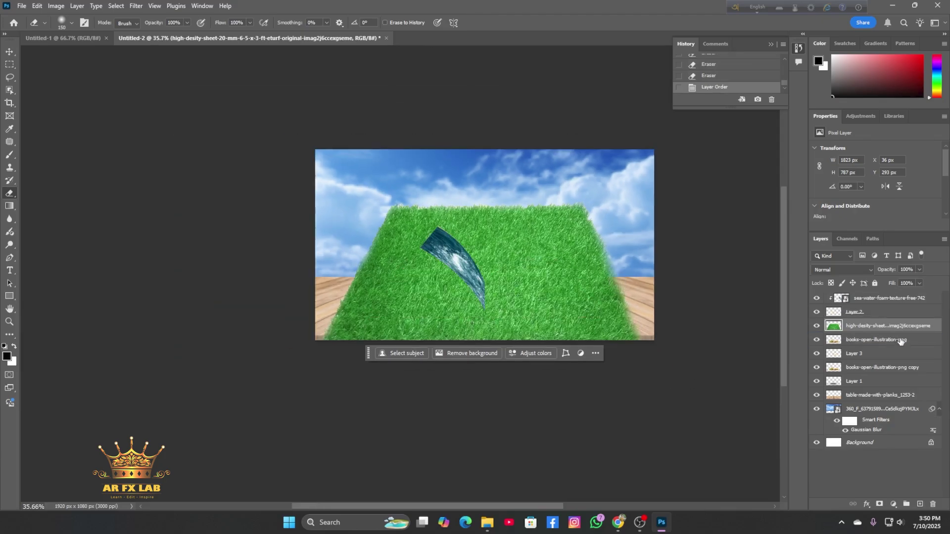
Step: Scale the grass down to about 44% and position it over the book's right page
{"action": "key", "text": "ctrl+t"}
{"action": "left_click_drag", "start_coordinate": [323, 201], "coordinate": [503, 278]}
{"action": "scroll", "coordinate": [544, 312], "scroll_direction": "up", "scroll_amount": 1}
{"action": "scroll", "coordinate": [547, 305], "scroll_direction": "up", "scroll_amount": 3}
{"action": "left_click_drag", "start_coordinate": [593, 306], "coordinate": [564, 231]}
Step: Skew the grass by its corners to match the slant of the right page and shift it over the page
{"action": "right_click", "coordinate": [562, 247]}
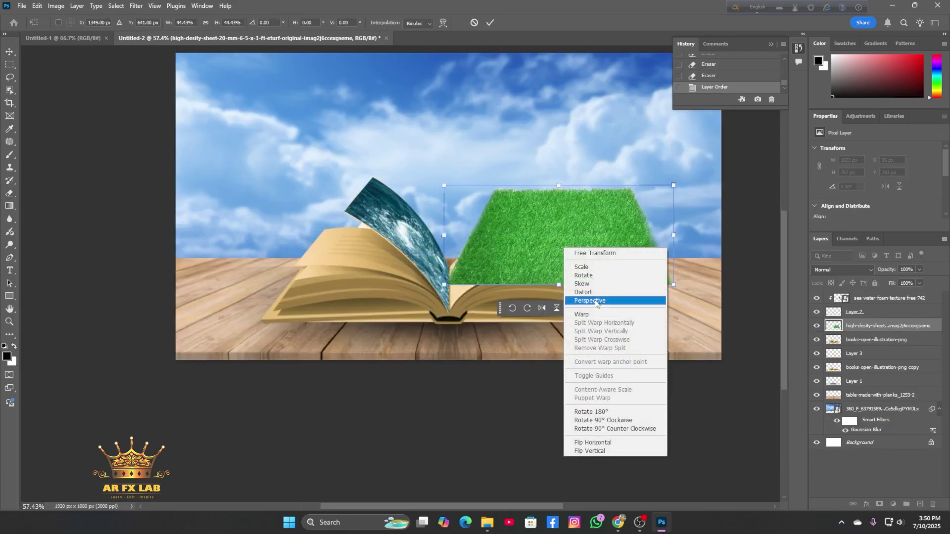
{"action": "left_click", "coordinate": [583, 285]}
{"action": "left_click_drag", "start_coordinate": [445, 285], "coordinate": [442, 313]}
{"action": "left_click_drag", "start_coordinate": [443, 186], "coordinate": [332, 215]}
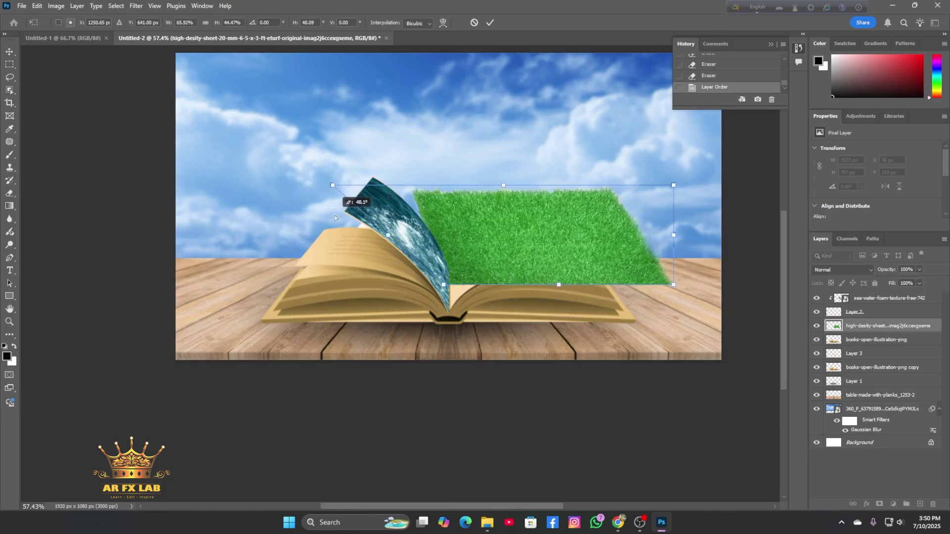
{"action": "left_click_drag", "start_coordinate": [442, 286], "coordinate": [444, 307]}
{"action": "left_click_drag", "start_coordinate": [559, 247], "coordinate": [542, 254]}
{"action": "left_click_drag", "start_coordinate": [656, 291], "coordinate": [600, 263]}
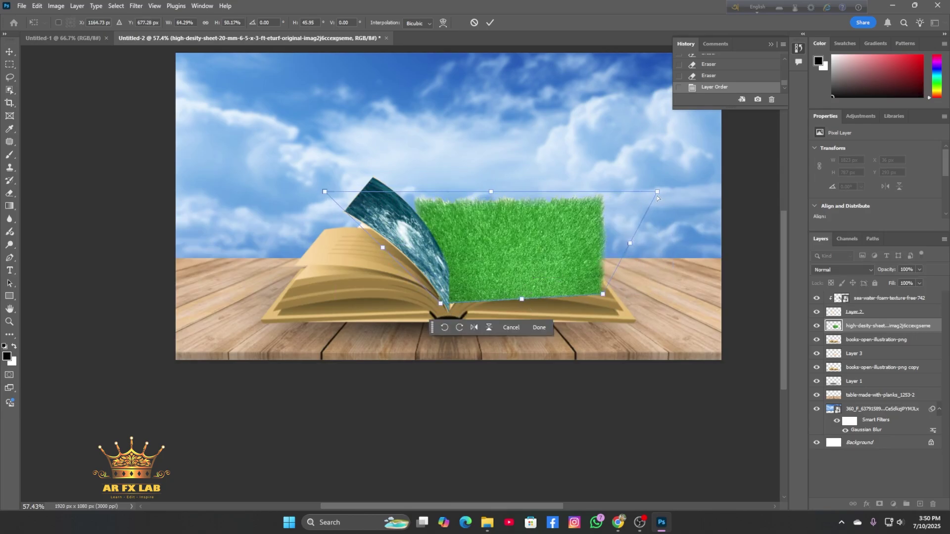
{"action": "left_click_drag", "start_coordinate": [657, 193], "coordinate": [577, 224]}
{"action": "left_click_drag", "start_coordinate": [540, 252], "coordinate": [551, 246]}
Step: Warp the grass so its upper and lower edges follow the right page's curve, and commit the transformation
{"action": "right_click", "coordinate": [551, 246]}
{"action": "left_click", "coordinate": [582, 314]}
{"action": "left_click_drag", "start_coordinate": [451, 297], "coordinate": [450, 310]}
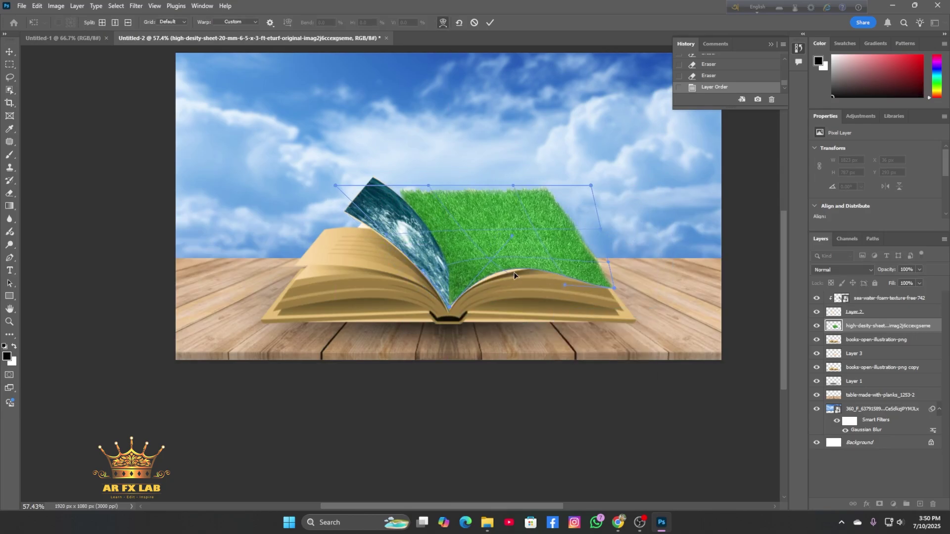
{"action": "left_click_drag", "start_coordinate": [613, 288], "coordinate": [554, 265]}
{"action": "left_click_drag", "start_coordinate": [336, 186], "coordinate": [385, 301]}
{"action": "left_click_drag", "start_coordinate": [533, 195], "coordinate": [552, 236]}
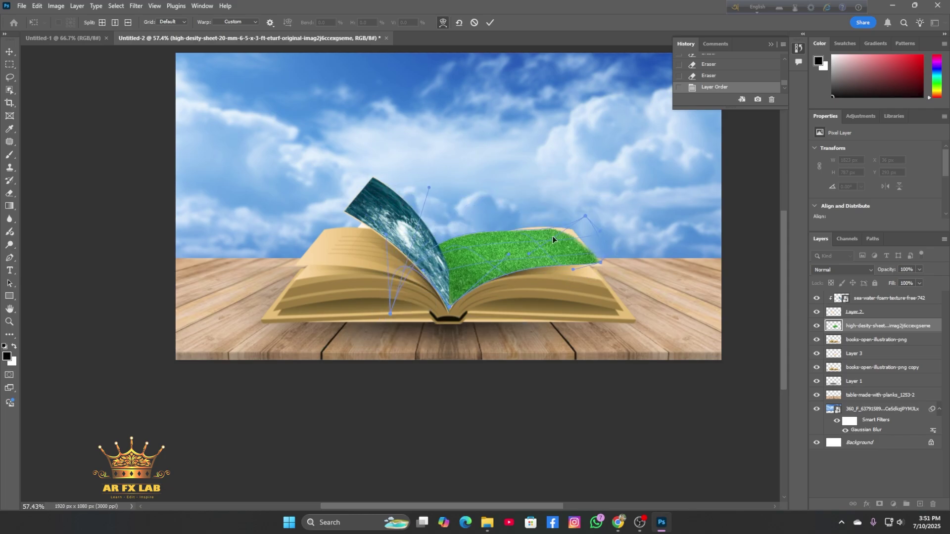
{"action": "key", "text": "Return"}
Step: Clip the grass to the book layer and nudge it slightly down toward the spine
{"action": "right_click", "coordinate": [896, 326]}
{"action": "left_click", "coordinate": [883, 330]}
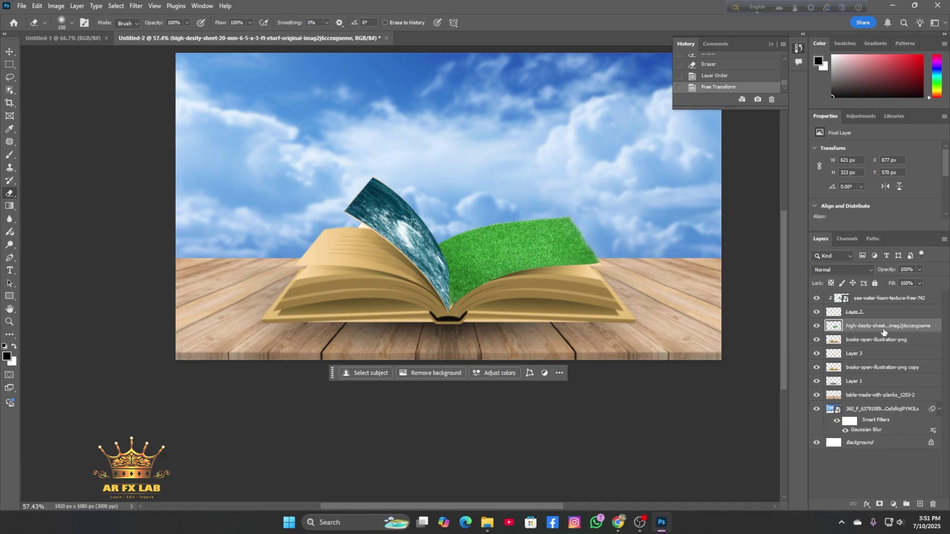
{"action": "mouse_move", "coordinate": [882, 330]}
{"action": "left_mouse_down"}
{"action": "mouse_move", "coordinate": [881, 340]}
{"action": "mouse_move", "coordinate": [878, 328]}
{"action": "left_mouse_up"}
{"action": "right_click", "coordinate": [877, 328]}
{"action": "left_click", "coordinate": [876, 282]}
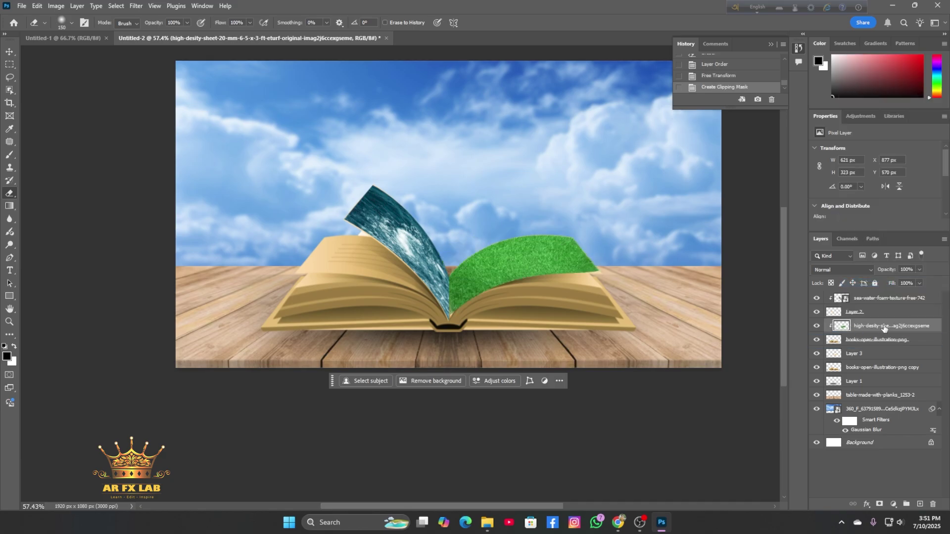
{"action": "key", "text": "ctrl+t"}
{"action": "left_click_drag", "start_coordinate": [432, 315], "coordinate": [433, 319]}
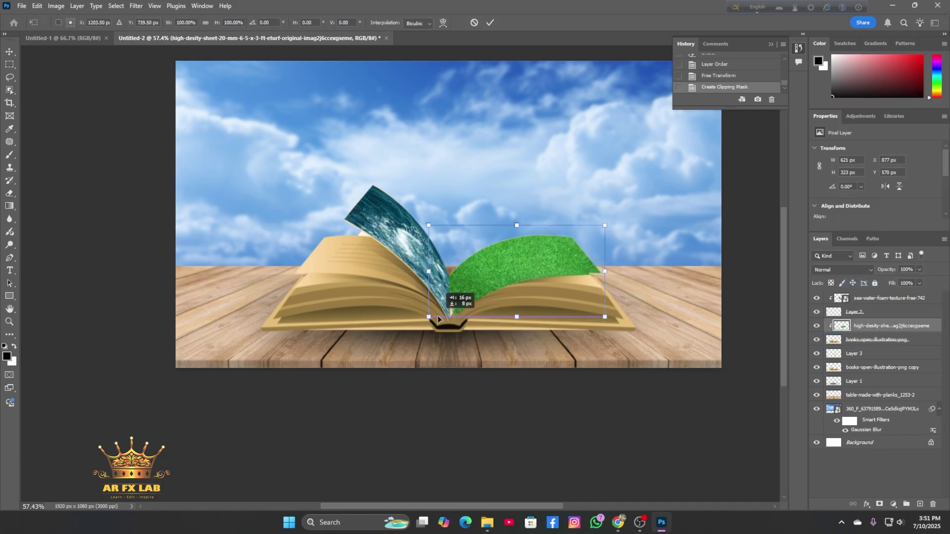
{"action": "key", "text": "Return"}
Step: Enlarge the grass to about 654 px wide so it covers the right page's outer corner
{"action": "scroll", "coordinate": [584, 276], "scroll_direction": "up", "scroll_amount": 5, "text": "alt"}
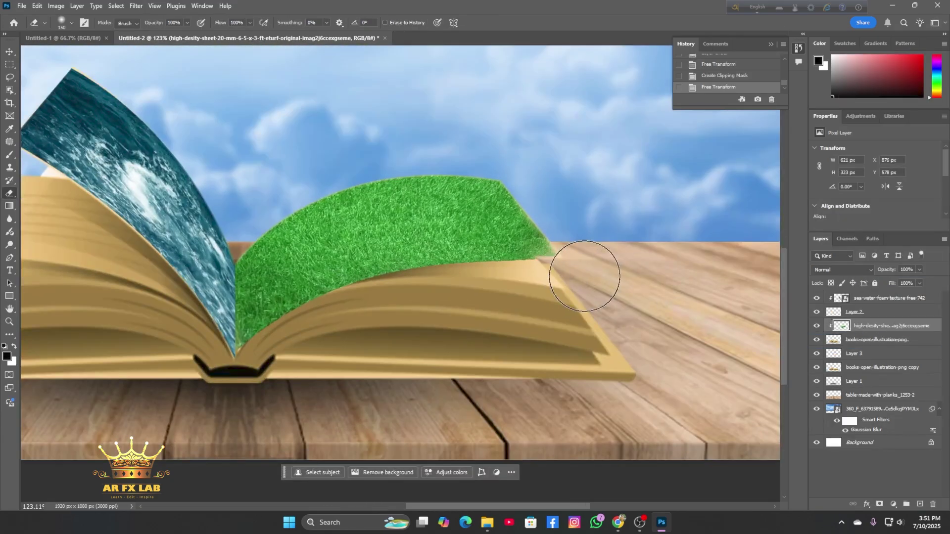
{"action": "left_click", "coordinate": [860, 345]}
{"action": "key", "text": "bracketleft"}
{"action": "key", "text": "bracketleft"}
{"action": "key", "text": "bracketleft"}
{"action": "key", "text": "bracketleft"}
{"action": "left_click", "coordinate": [880, 327]}
{"action": "key", "text": "ctrl+t"}
{"action": "left_click_drag", "start_coordinate": [562, 253], "coordinate": [583, 254]}
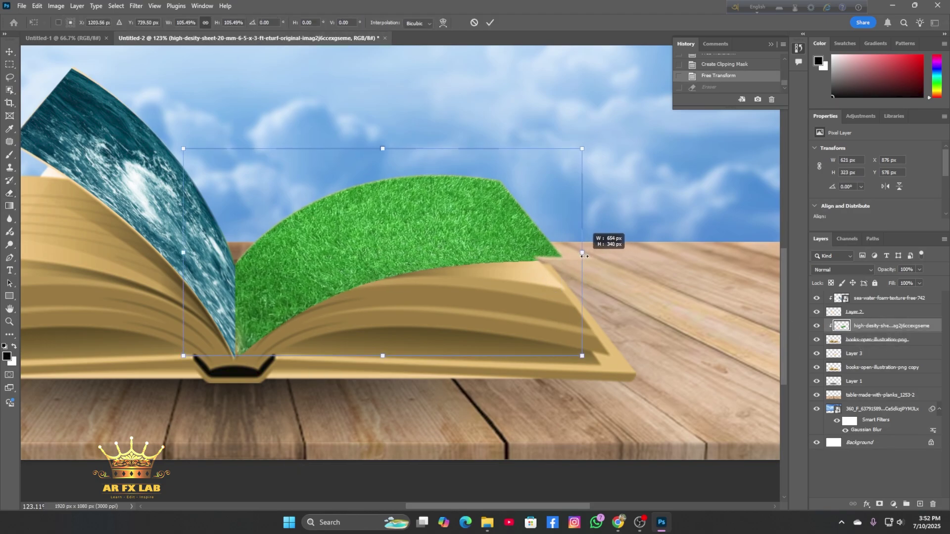
{"action": "key", "text": "Return"}
Step: Temporarily hide the raised page layer and erase the grass spilling onto the original raised page near the spine
{"action": "left_click", "coordinate": [856, 313]}
{"action": "left_click", "coordinate": [817, 314]}
{"action": "left_click", "coordinate": [817, 313]}
{"action": "left_click", "coordinate": [816, 313]}
{"action": "left_click", "coordinate": [817, 313]}
{"action": "key", "text": "alt+bracketleft"}
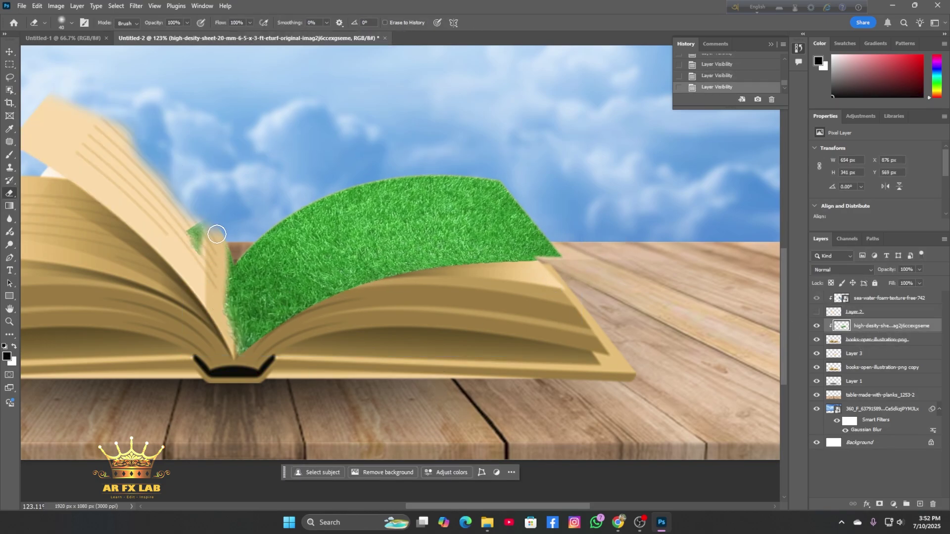
{"action": "key", "text": "ctrl+z"}
{"action": "mouse_move", "coordinate": [198, 223]}
{"action": "left_mouse_down"}
{"action": "mouse_move", "coordinate": [214, 239]}
{"action": "mouse_move", "coordinate": [224, 315]}
{"action": "left_mouse_up"}
{"action": "scroll", "coordinate": [271, 218], "scroll_direction": "down", "scroll_amount": 3}
{"action": "left_click", "coordinate": [816, 313]}
{"action": "scroll", "coordinate": [396, 229], "scroll_direction": "down", "scroll_amount": 9}
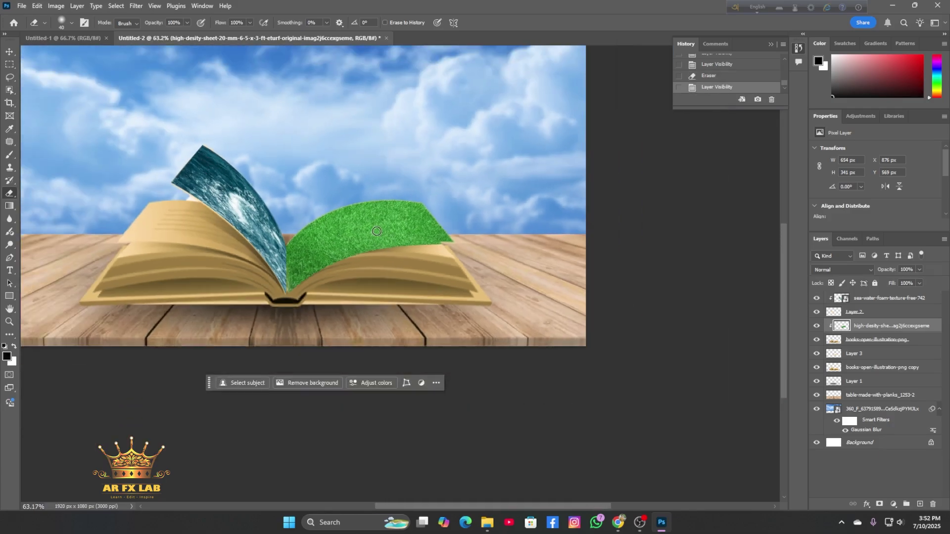
Step: Enlarge the grass to about 663 px wide by extending its corner toward the base of the spine
{"action": "scroll", "coordinate": [398, 228], "scroll_direction": "up", "scroll_amount": 3}
{"action": "key", "text": "ctrl+t"}
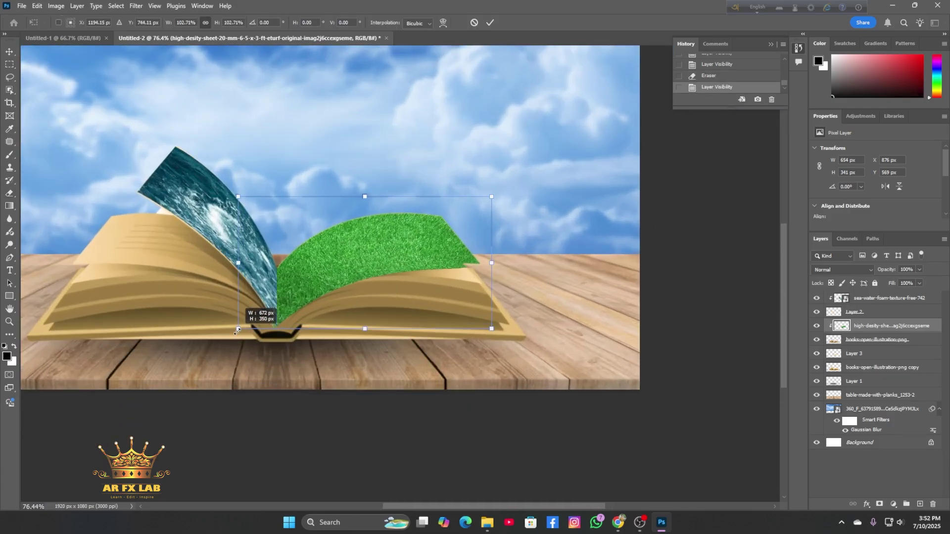
{"action": "left_click_drag", "start_coordinate": [245, 325], "coordinate": [238, 330]}
{"action": "key", "text": "Return"}
{"action": "scroll", "coordinate": [297, 277], "scroll_direction": "down", "scroll_amount": 3}
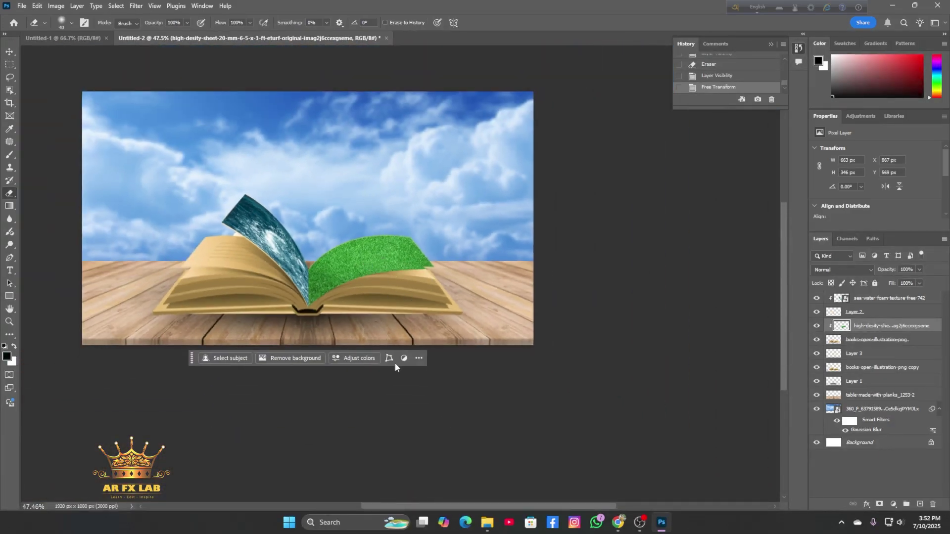
{"action": "key", "text": "e"}
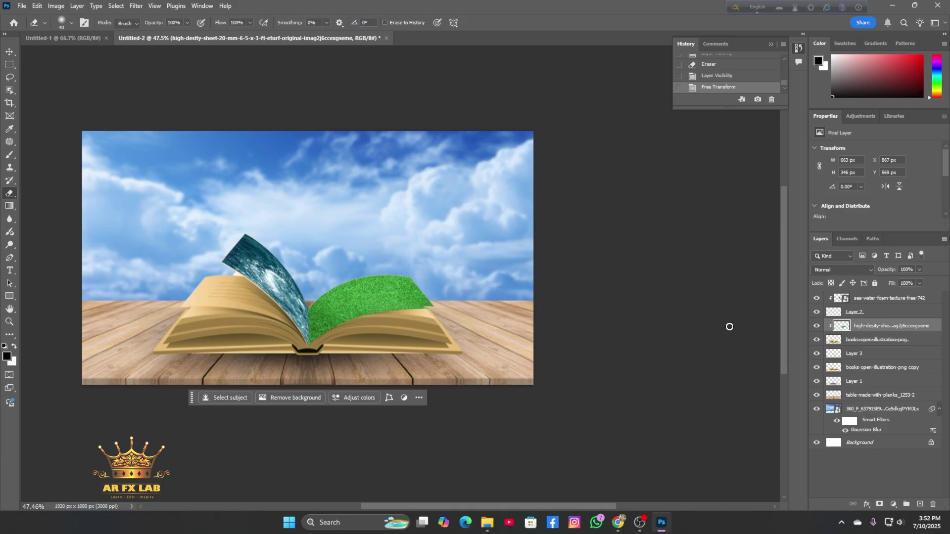
Step: Warp the front book illustration layer by pulling its lower edge slightly down near the spine, to about 493 px high
{"action": "left_click", "coordinate": [877, 340]}
{"action": "key", "text": "ctrl+t"}
{"action": "right_click", "coordinate": [322, 297]}
{"action": "left_click", "coordinate": [336, 364]}
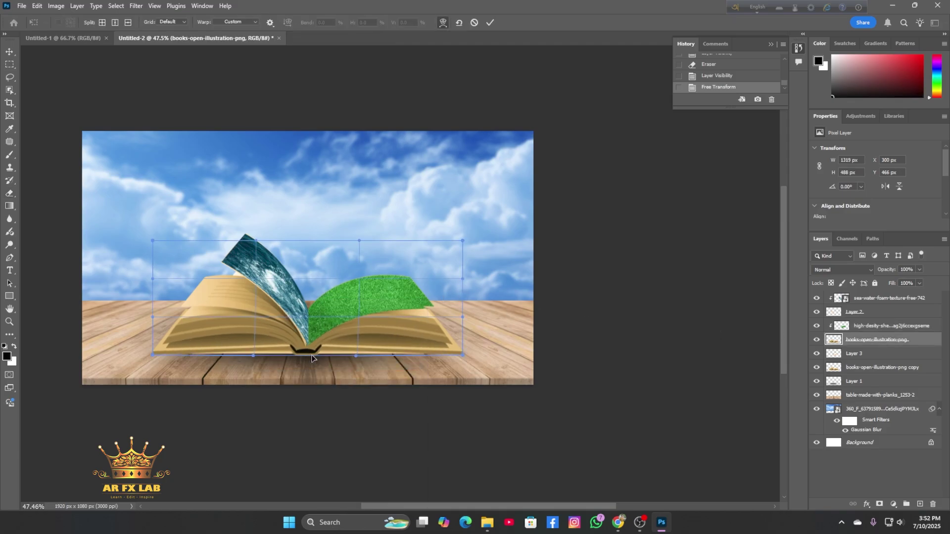
{"action": "key", "text": "Return"}
{"action": "scroll", "coordinate": [346, 354], "scroll_direction": "down", "scroll_amount": 2}
{"action": "scroll", "coordinate": [341, 337], "scroll_direction": "up", "scroll_amount": 8}
{"action": "scroll", "coordinate": [342, 331], "scroll_direction": "down", "scroll_amount": 8}
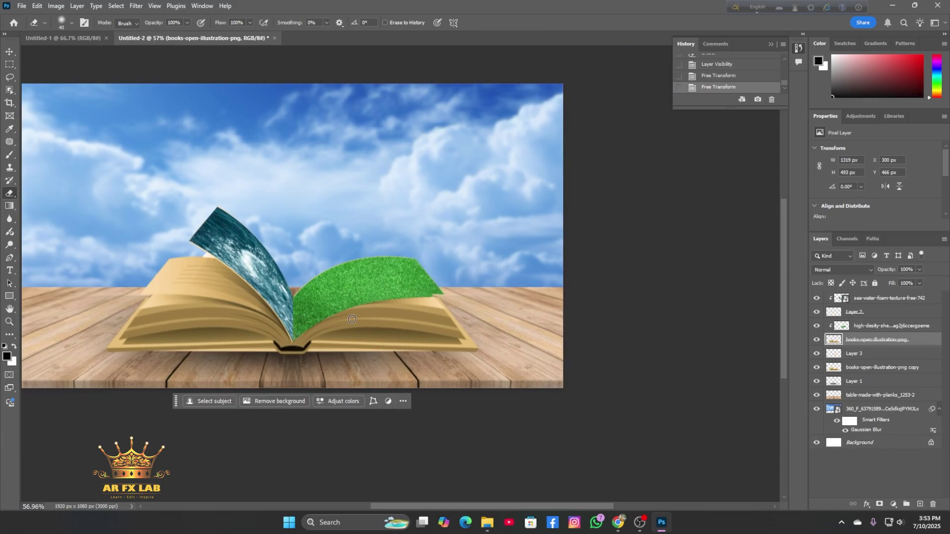
Step: Open the Camera Raw Filter on the grass layer and set Temperature to +25 and Tint to +5
{"action": "scroll", "coordinate": [349, 319], "scroll_direction": "up", "scroll_amount": 6}
{"action": "key", "text": "alt+bracketright"}
{"action": "left_click", "coordinate": [136, 5]}
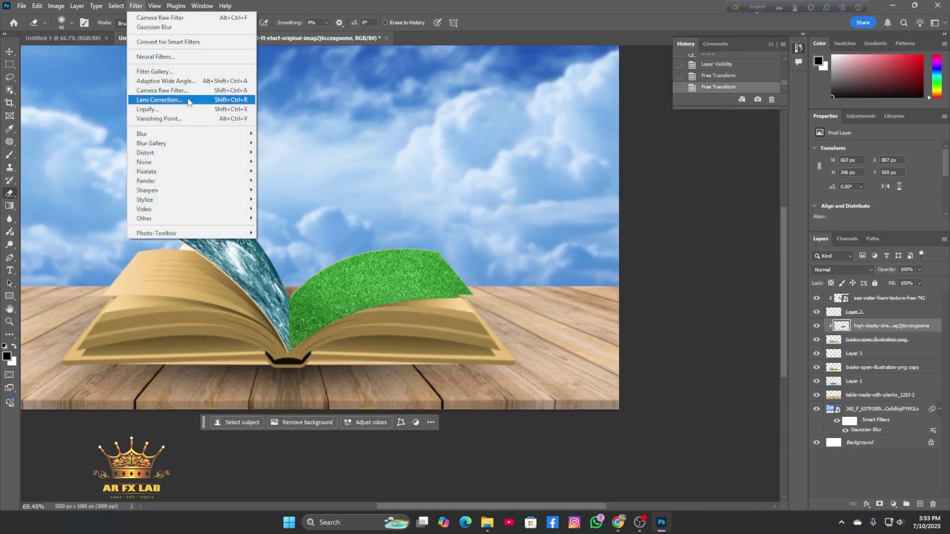
{"action": "left_click", "coordinate": [191, 100]}
{"action": "left_click_drag", "start_coordinate": [789, 301], "coordinate": [801, 296]}
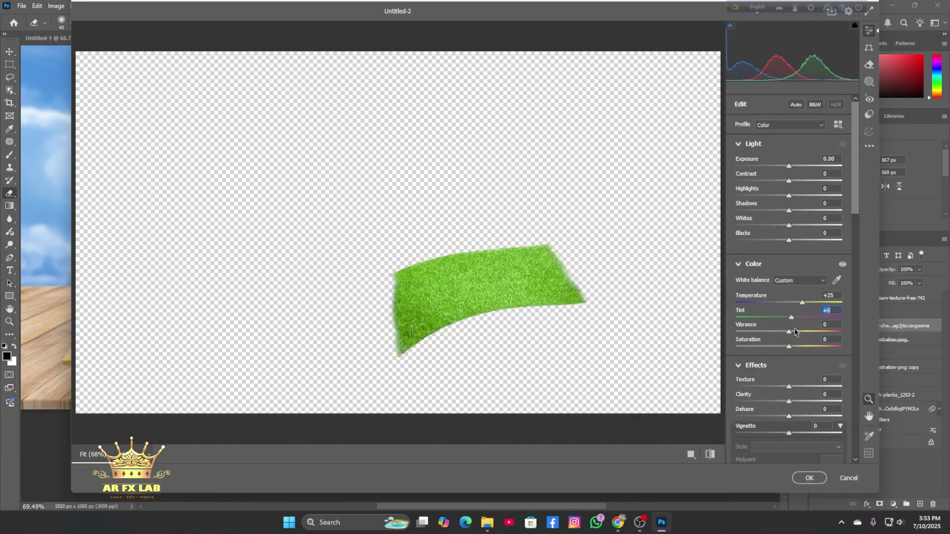
Step: Raise the grass's Greens saturation to about +52, shift the Greens hue toward yellow, and slightly tint the midtones before applying the filter
{"action": "scroll", "coordinate": [806, 339], "scroll_direction": "down", "scroll_amount": 6}
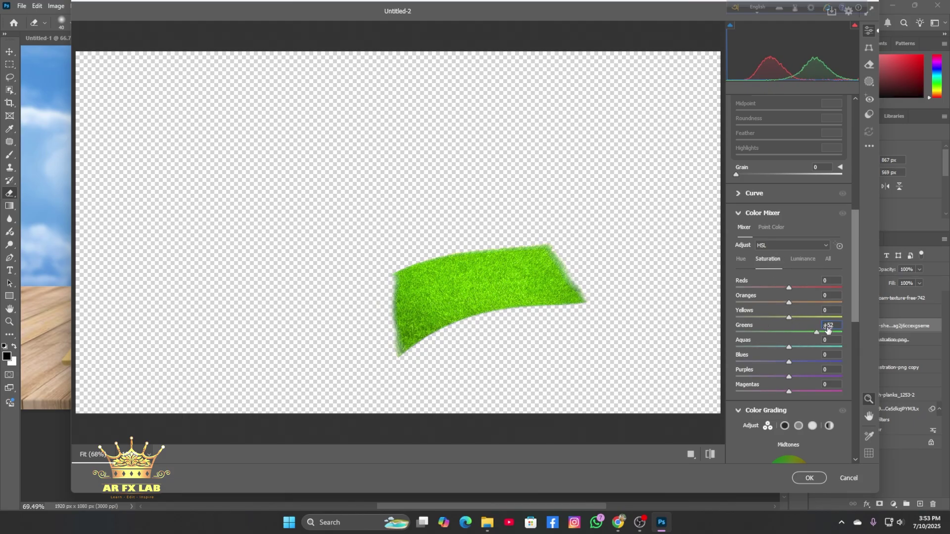
{"action": "left_click", "coordinate": [741, 267]}
{"action": "left_click_drag", "start_coordinate": [789, 332], "coordinate": [780, 329]}
{"action": "scroll", "coordinate": [804, 450], "scroll_direction": "down", "scroll_amount": 5}
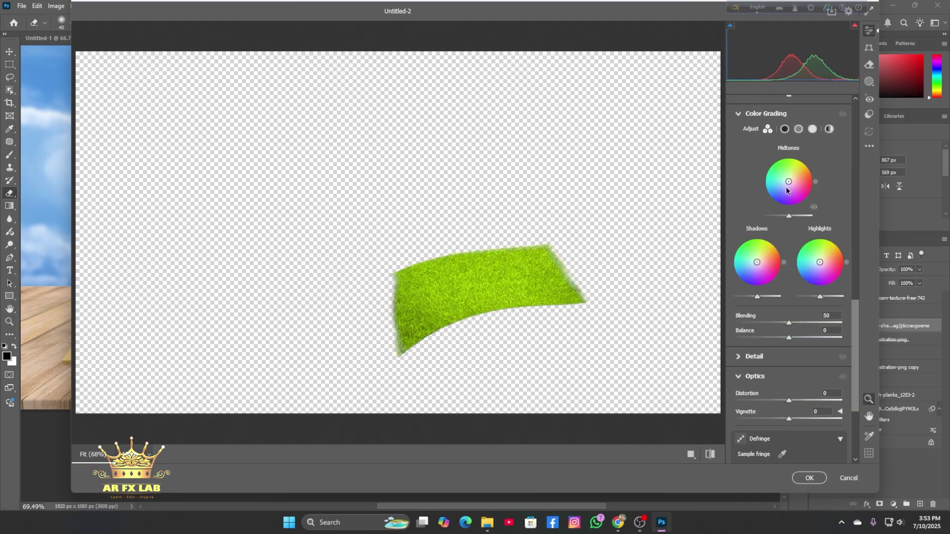
{"action": "left_click_drag", "start_coordinate": [788, 181], "coordinate": [789, 177]}
{"action": "left_click", "coordinate": [809, 477]}
{"action": "scroll", "coordinate": [416, 295], "scroll_direction": "down", "scroll_amount": 3}
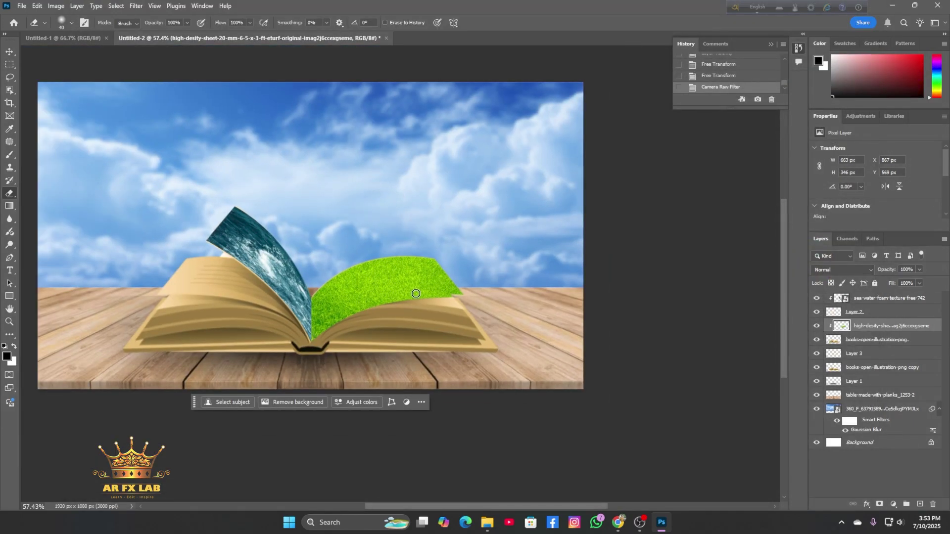
{"action": "left_click", "coordinate": [487, 522]}
{"action": "left_click_drag", "start_coordinate": [374, 328], "coordinate": [240, 300]}
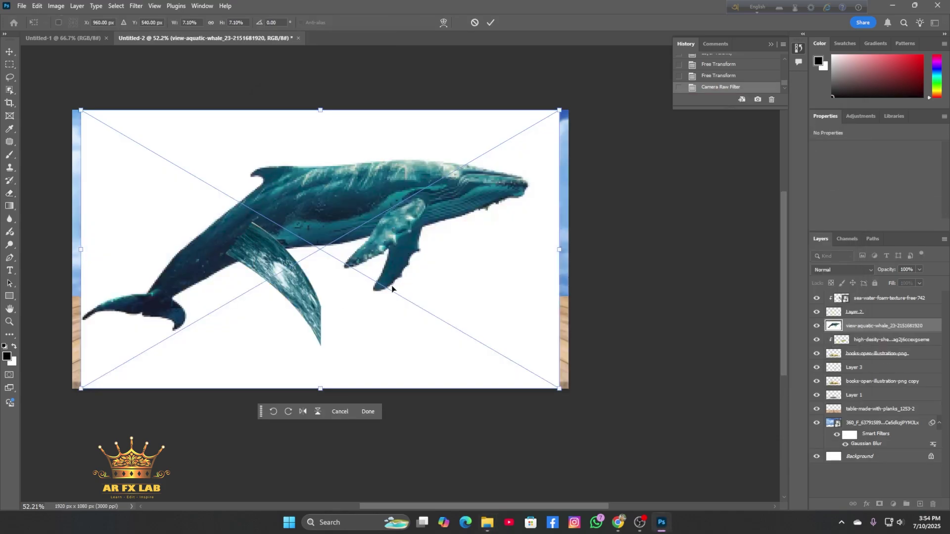
{"action": "scroll", "coordinate": [360, 255], "scroll_direction": "down", "scroll_amount": 2}
{"action": "key", "text": "Return"}
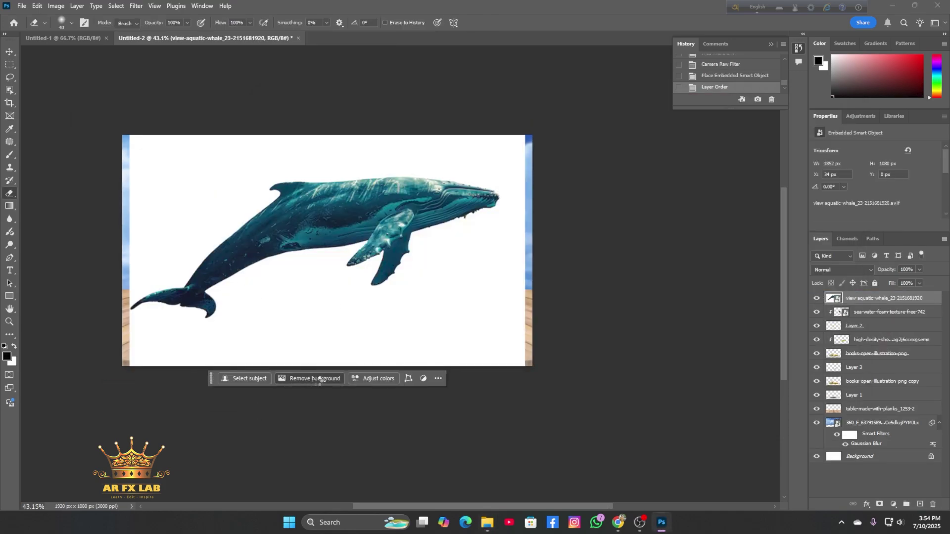
Step: Remove the whale image's background and convert the masked layer to a smart object
{"action": "left_click", "coordinate": [319, 379]}
{"action": "right_click", "coordinate": [887, 300]}
{"action": "left_click", "coordinate": [861, 357]}
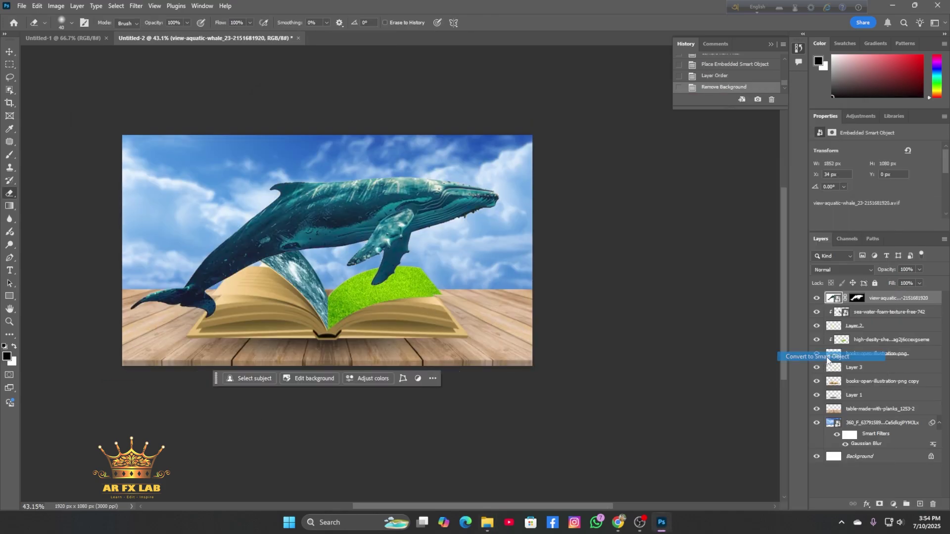
Step: Shrink the whale to about 238 px wide and place it so it leaps out of the raised water page
{"action": "key", "text": "ctrl+t"}
{"action": "left_click_drag", "start_coordinate": [131, 177], "coordinate": [308, 245]}
{"action": "left_click_drag", "start_coordinate": [432, 300], "coordinate": [401, 268]}
{"action": "scroll", "coordinate": [401, 270], "scroll_direction": "up", "scroll_amount": 4}
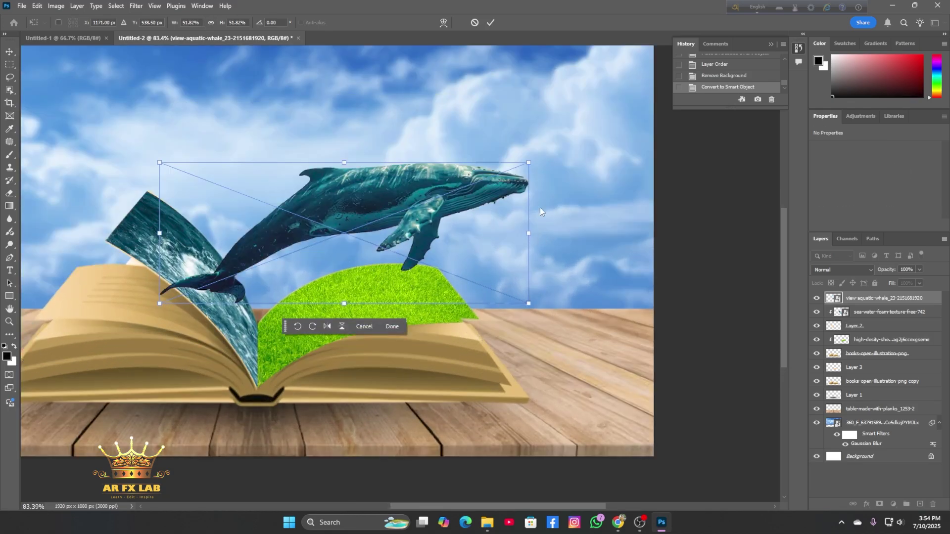
{"action": "left_click_drag", "start_coordinate": [528, 161], "coordinate": [231, 262]}
{"action": "key", "text": "ctrl+z"}
{"action": "scroll", "coordinate": [210, 267], "scroll_direction": "up", "scroll_amount": 6}
{"action": "scroll", "coordinate": [289, 268], "scroll_direction": "down", "scroll_amount": 7}
{"action": "mouse_move", "coordinate": [291, 253]}
{"action": "left_mouse_down"}
{"action": "mouse_move", "coordinate": [284, 257]}
{"action": "mouse_move", "coordinate": [291, 251]}
{"action": "mouse_move", "coordinate": [301, 263]}
{"action": "mouse_move", "coordinate": [293, 262]}
{"action": "left_mouse_up"}
{"action": "scroll", "coordinate": [275, 272], "scroll_direction": "up", "scroll_amount": 6}
{"action": "key", "text": "Return"}
{"action": "scroll", "coordinate": [327, 280], "scroll_direction": "down", "scroll_amount": 7}
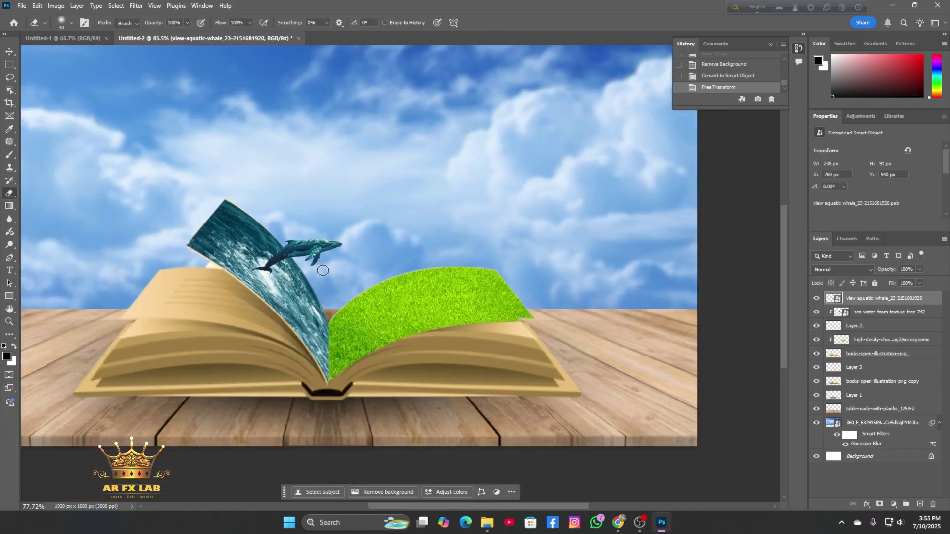
{"action": "scroll", "coordinate": [346, 290], "scroll_direction": "up", "scroll_amount": 3}
{"action": "left_click", "coordinate": [487, 523]}
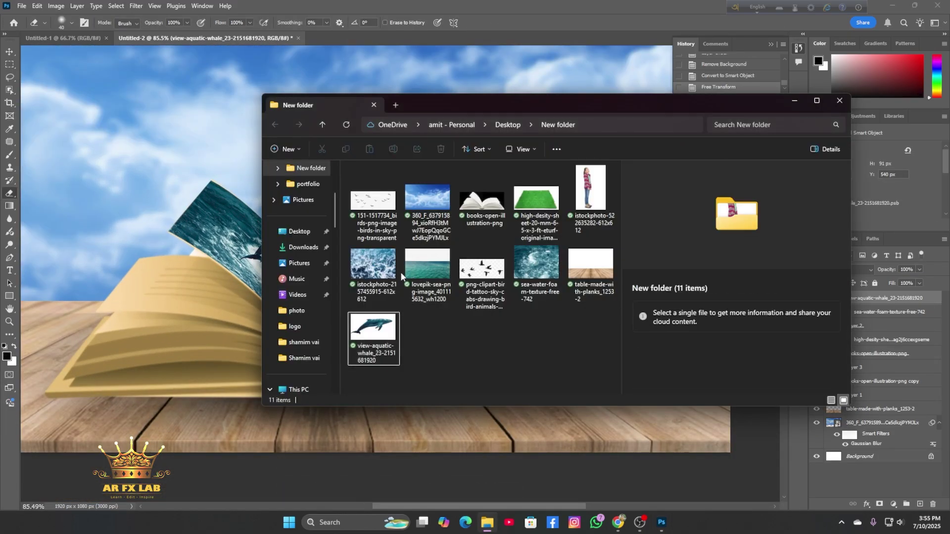
{"action": "left_click_drag", "start_coordinate": [381, 271], "coordinate": [622, 272]}
{"action": "scroll", "coordinate": [622, 272], "scroll_direction": "down", "scroll_amount": 6}
{"action": "left_click_drag", "start_coordinate": [676, 388], "coordinate": [469, 256]}
{"action": "left_click_drag", "start_coordinate": [407, 213], "coordinate": [429, 379]}
{"action": "scroll", "coordinate": [428, 272], "scroll_direction": "up", "scroll_amount": 5}
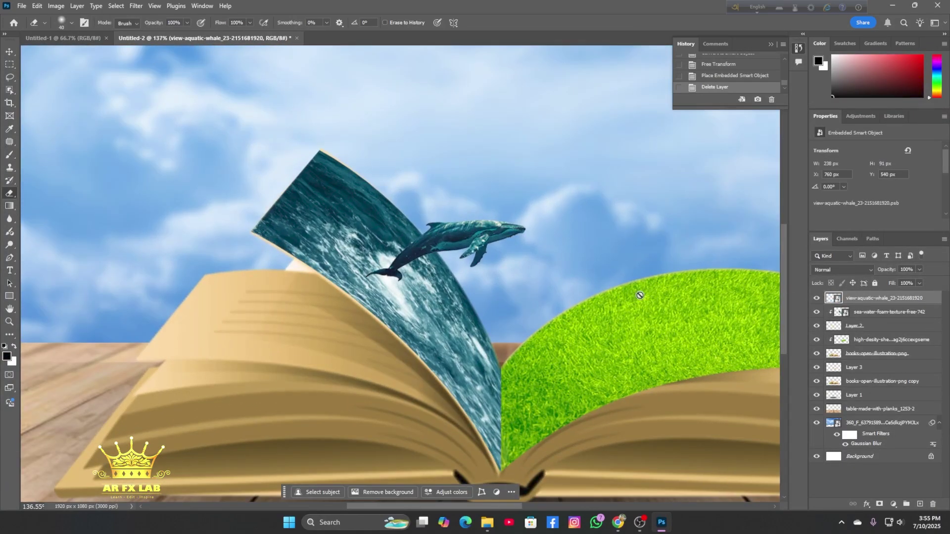
Step: Rasterize the whale layer and erase its tail so it blends into the foam, nudging the whale slightly down and left
{"action": "right_click", "coordinate": [868, 300]}
{"action": "left_click", "coordinate": [791, 476]}
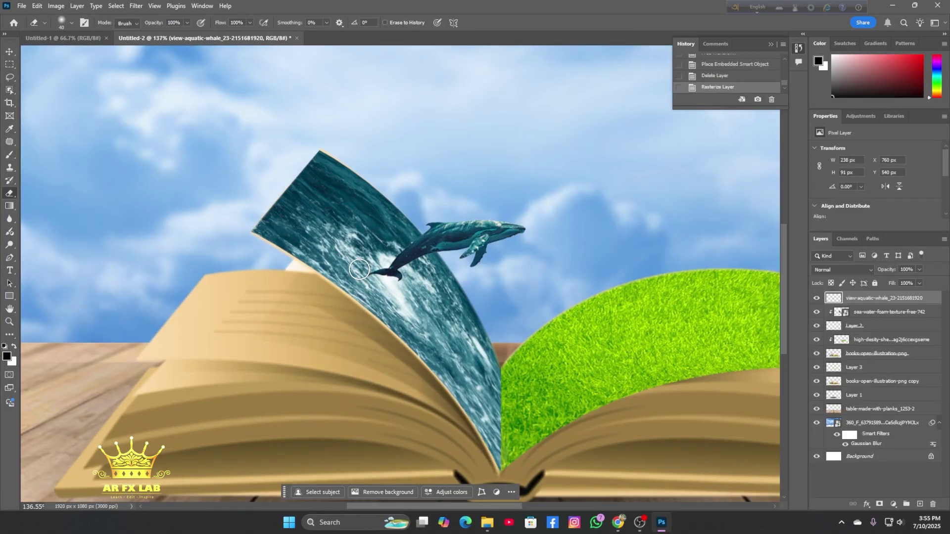
{"action": "scroll", "coordinate": [398, 310], "scroll_direction": "down", "scroll_amount": 2}
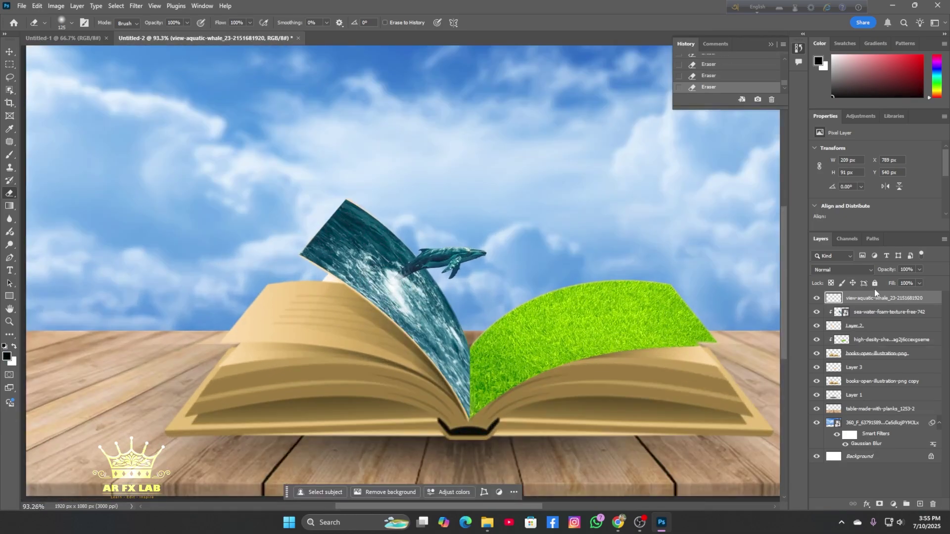
{"action": "key", "text": "ctrl+t"}
{"action": "left_click_drag", "start_coordinate": [469, 275], "coordinate": [460, 289]}
{"action": "key", "text": "Return"}
{"action": "scroll", "coordinate": [485, 272], "scroll_direction": "down", "scroll_amount": 2}
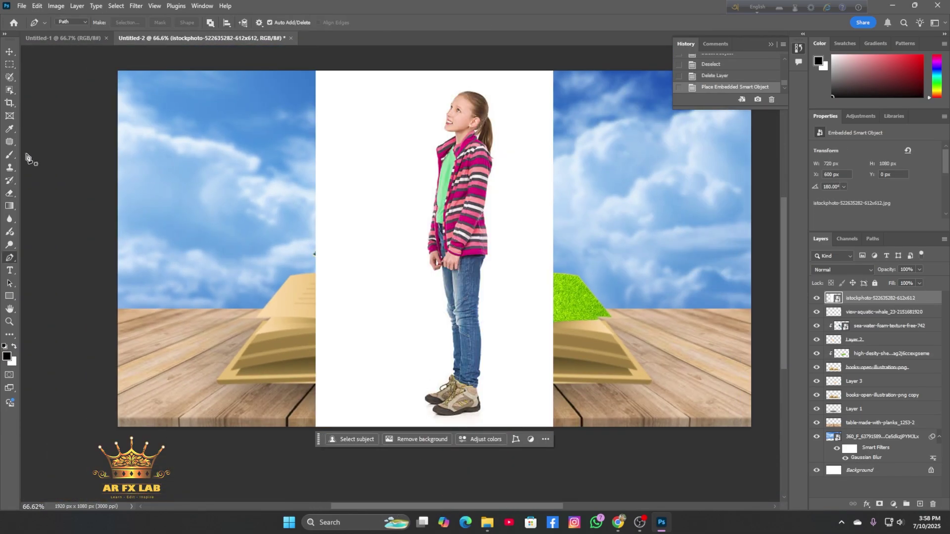
Step: Cut out the standing girl onto her own layer using Quick Selection, and delete the source photo layer
{"action": "left_click", "coordinate": [61, 100]}
{"action": "left_click_drag", "start_coordinate": [468, 109], "coordinate": [470, 170]}
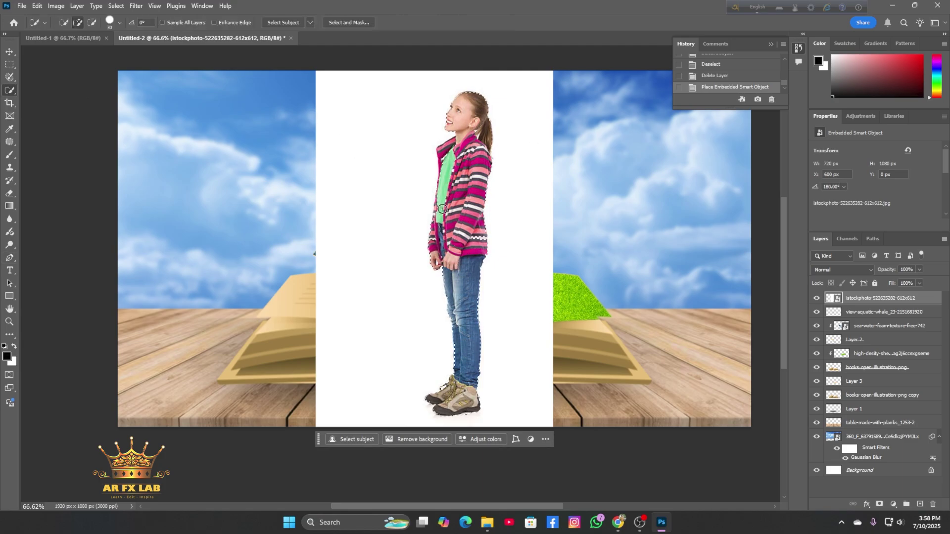
{"action": "left_click_drag", "start_coordinate": [443, 163], "coordinate": [469, 164]}
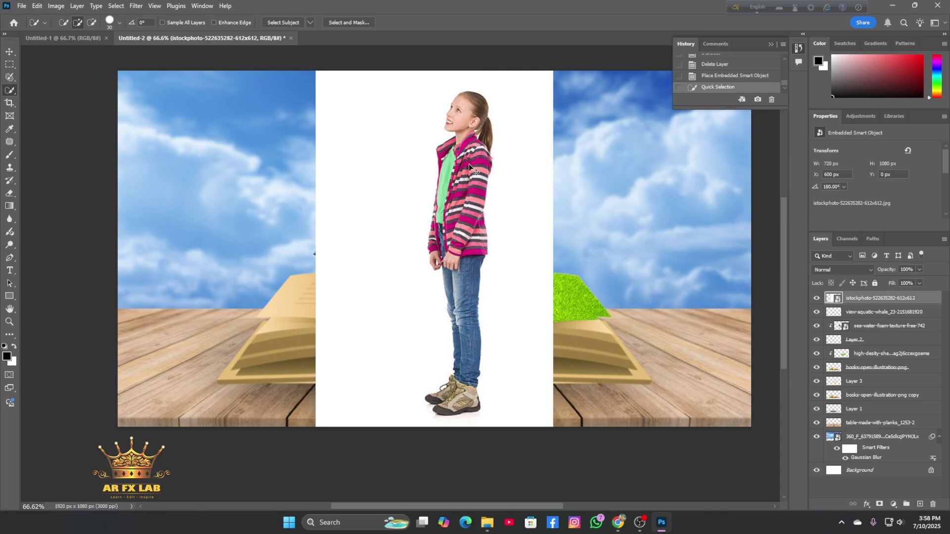
{"action": "key", "text": "ctrl+j"}
{"action": "left_click", "coordinate": [853, 316]}
{"action": "key", "text": "Delete"}
Step: Scale the girl down to about 16.5% and stand her on the grass page, facing the whale
{"action": "left_click", "coordinate": [863, 303]}
{"action": "key", "text": "ctrl+t"}
{"action": "left_click_drag", "start_coordinate": [425, 91], "coordinate": [519, 233]}
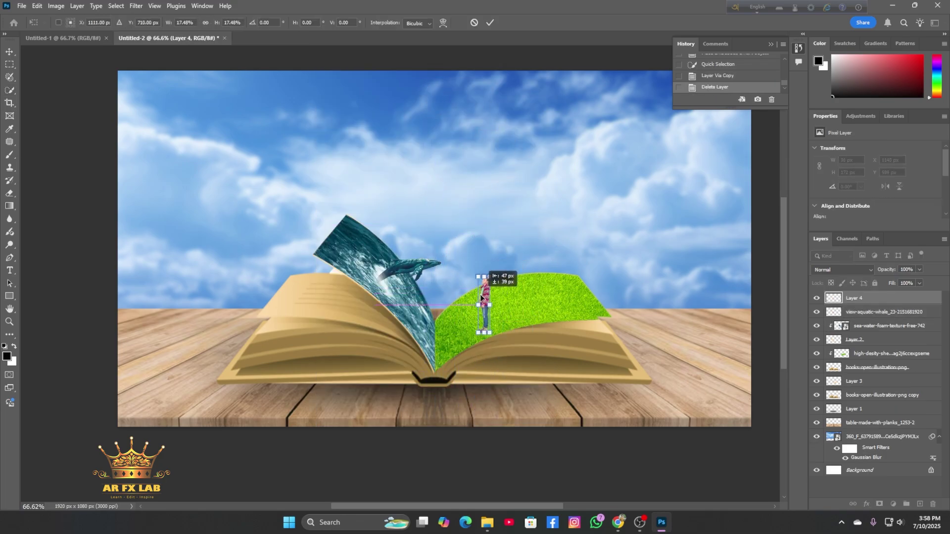
{"action": "left_click_drag", "start_coordinate": [480, 296], "coordinate": [484, 292]}
{"action": "scroll", "coordinate": [484, 292], "scroll_direction": "up", "scroll_amount": 3}
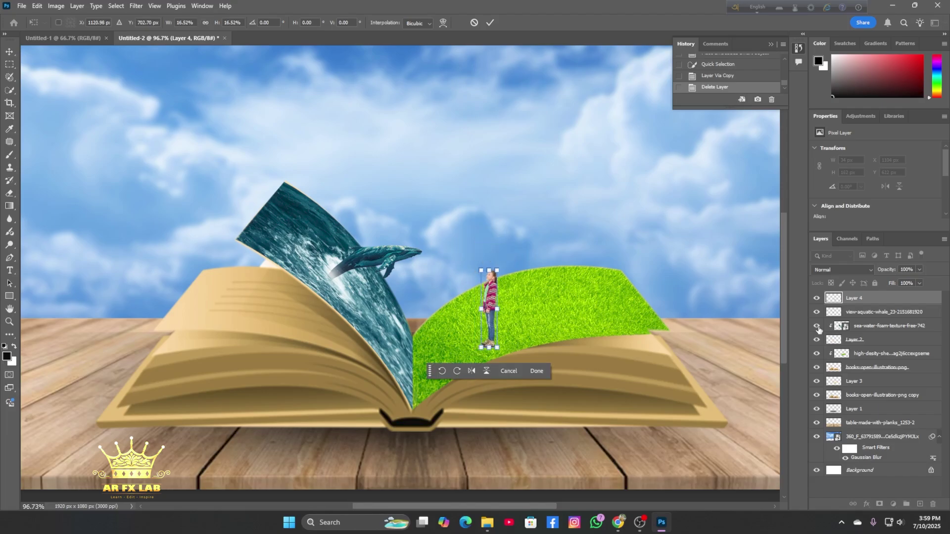
Step: Nudge the whale slightly up and right above the raised water page
{"action": "left_click", "coordinate": [859, 312]}
{"action": "key", "text": "ctrl+t"}
{"action": "mouse_move", "coordinate": [372, 261]}
{"action": "left_mouse_down"}
{"action": "mouse_move", "coordinate": [364, 242]}
{"action": "mouse_move", "coordinate": [377, 248]}
{"action": "left_mouse_up"}
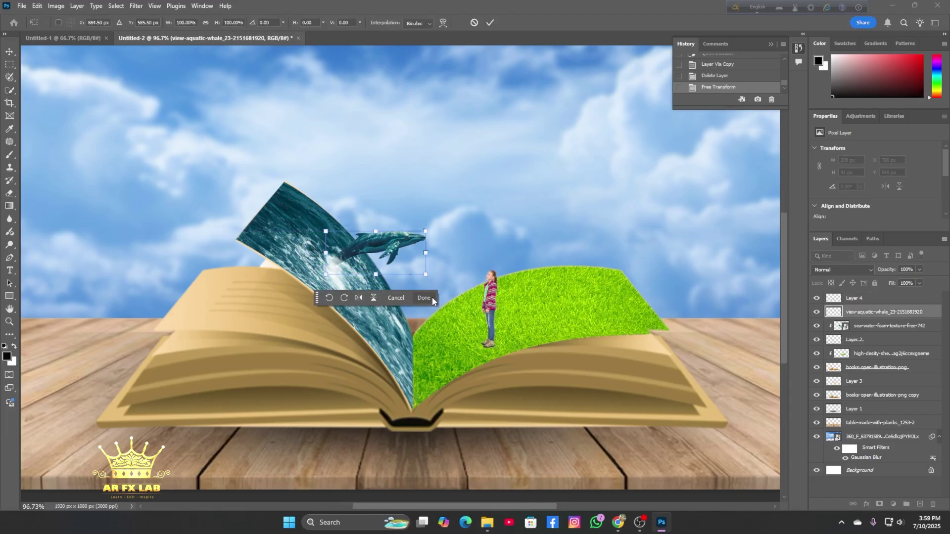
{"action": "left_click", "coordinate": [424, 298]}
Step: Add a new layer below the girl and paint one soft black dab at her feet with a 125 px brush
{"action": "key", "text": "w"}
{"action": "left_click", "coordinate": [920, 504]}
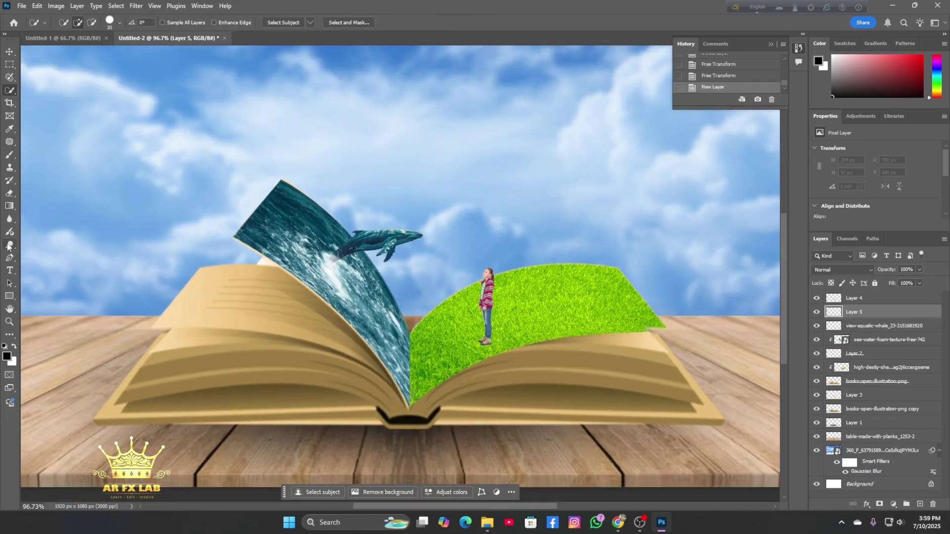
{"action": "left_click", "coordinate": [10, 154]}
{"action": "scroll", "coordinate": [504, 334], "scroll_direction": "down", "scroll_amount": 1}
{"action": "key", "text": "bracketleft"}
{"action": "key", "text": "bracketleft"}
{"action": "key", "text": "bracketleft"}
{"action": "key", "text": "bracketleft"}
{"action": "key", "text": "bracketleft"}
{"action": "key", "text": "bracketleft"}
{"action": "key", "text": "bracketleft"}
{"action": "key", "text": "bracketleft"}
{"action": "key", "text": "bracketleft"}
{"action": "key", "text": "bracketleft"}
{"action": "key", "text": "bracketleft"}
{"action": "key", "text": "bracketleft"}
{"action": "key", "text": "bracketleft"}
{"action": "key", "text": "bracketleft"}
{"action": "key", "text": "bracketleft"}
{"action": "key", "text": "bracketleft"}
{"action": "key", "text": "bracketleft"}
{"action": "key", "text": "bracketleft"}
{"action": "key", "text": "bracketleft"}
{"action": "key", "text": "bracketleft"}
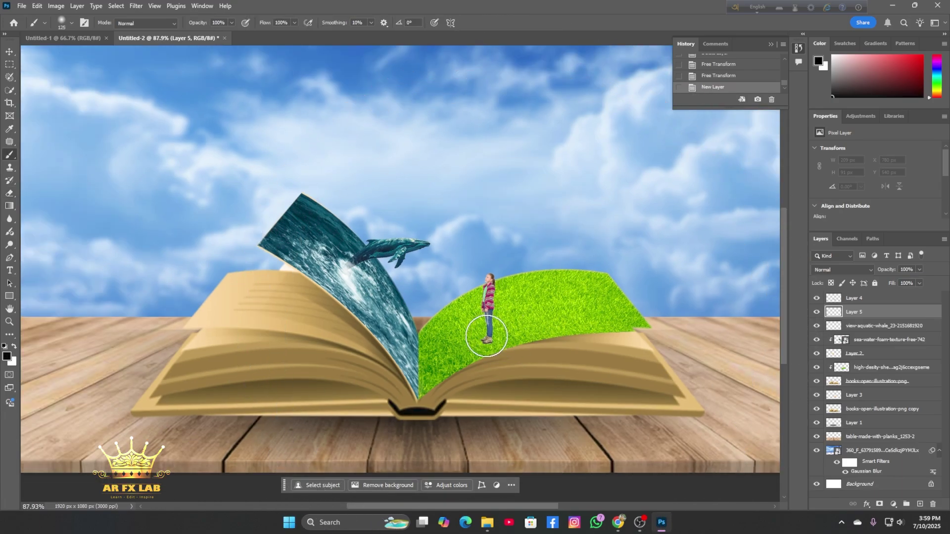
{"action": "left_click", "coordinate": [485, 335]}
Step: Flatten the black dab into a ground shadow and rotate it about -15° to follow the grass behind the girl's feet
{"action": "key", "text": "ctrl+t"}
{"action": "left_click_drag", "start_coordinate": [485, 313], "coordinate": [508, 341]}
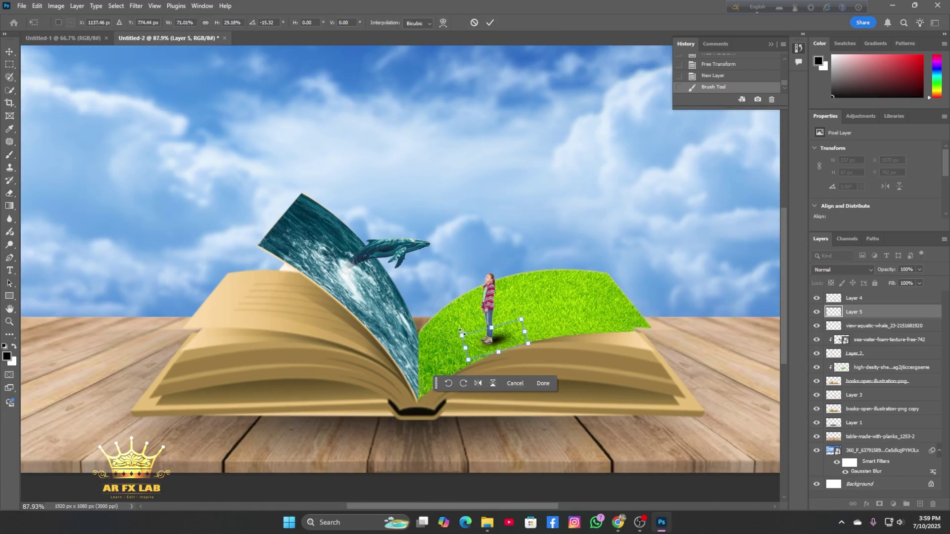
{"action": "key", "text": "Return"}
Step: Set the shadow layer's blend mode to Pin Light and its opacity to 71%
{"action": "left_click", "coordinate": [843, 270]}
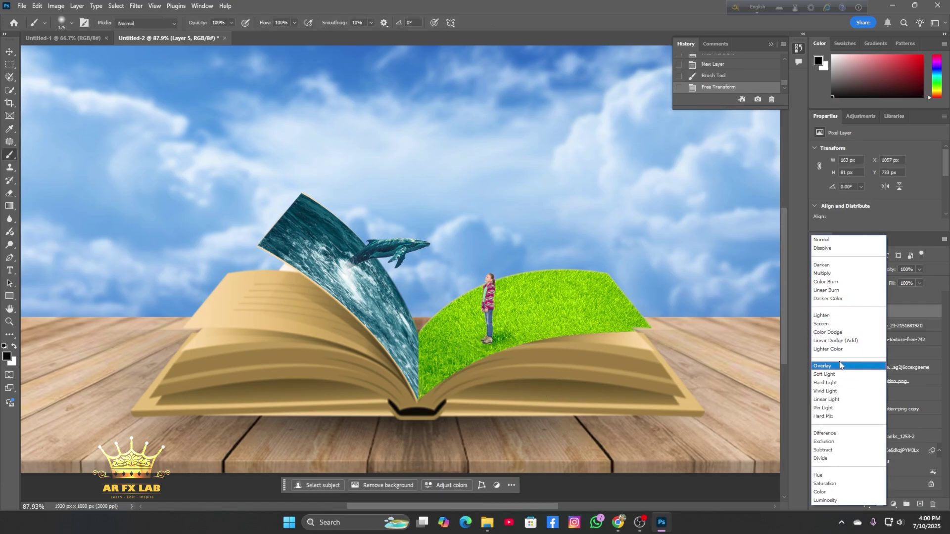
{"action": "left_click", "coordinate": [836, 408]}
{"action": "scroll", "coordinate": [555, 276], "scroll_direction": "down", "scroll_amount": 5}
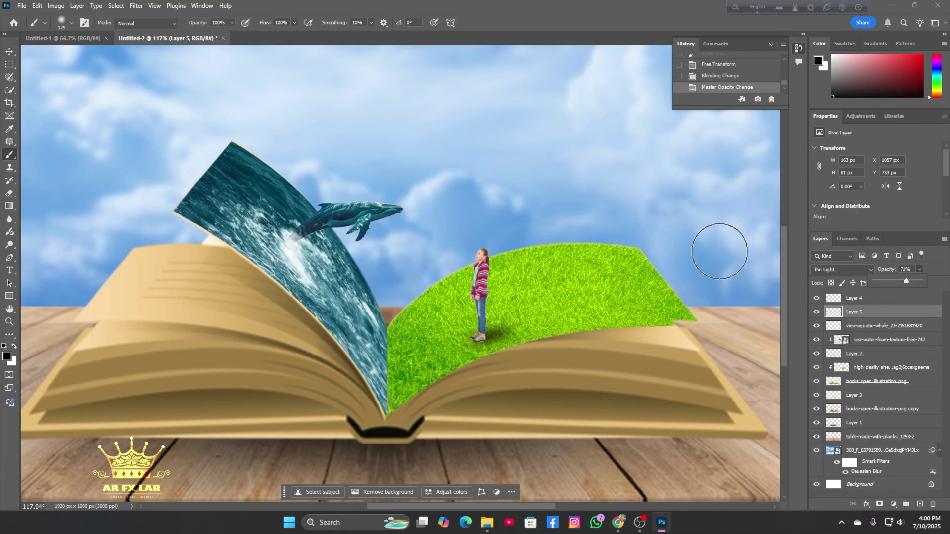
{"action": "scroll", "coordinate": [554, 276], "scroll_direction": "down", "scroll_amount": 1}
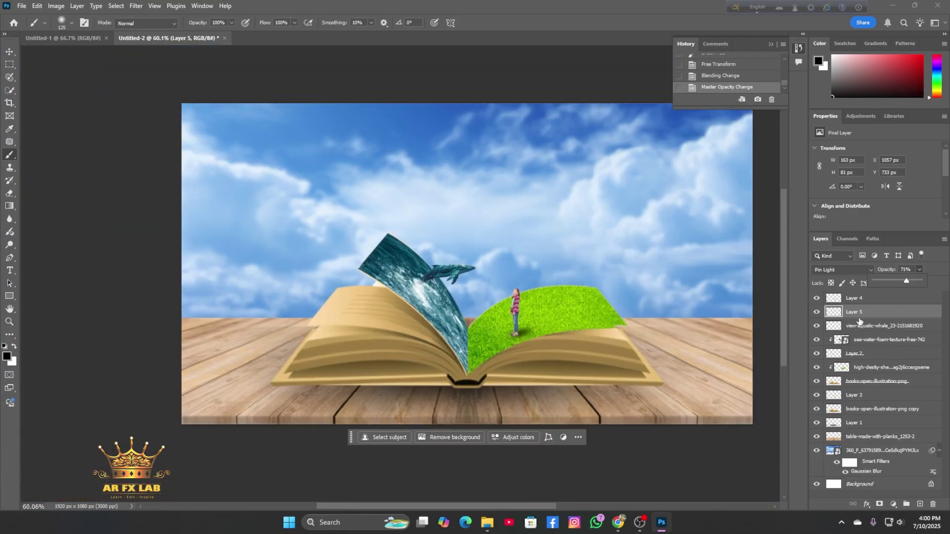
Step: Switch to Chrome and search Google Images for "water png"
{"action": "left_click", "coordinate": [618, 524]}
{"action": "left_click", "coordinate": [148, 53]}
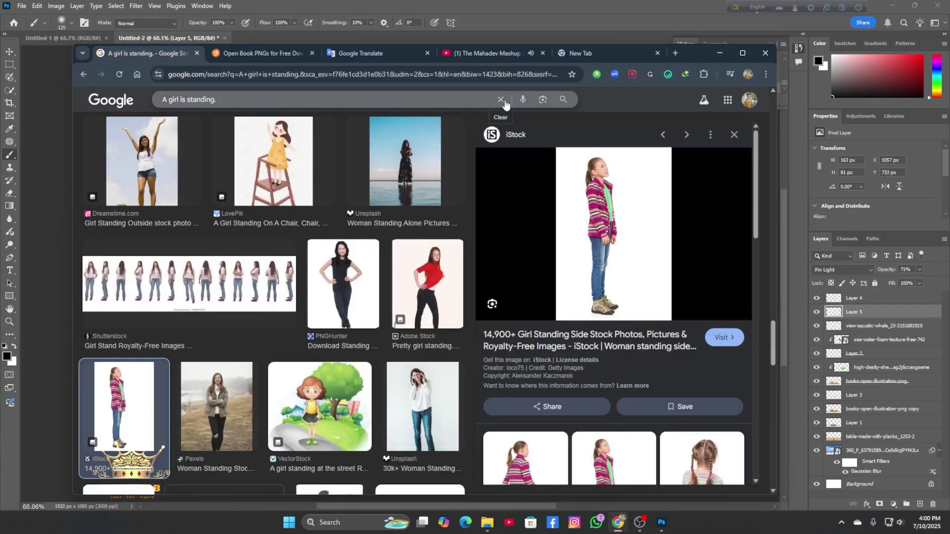
{"action": "left_click", "coordinate": [217, 99]}
{"action": "type", "text": "weater png"}
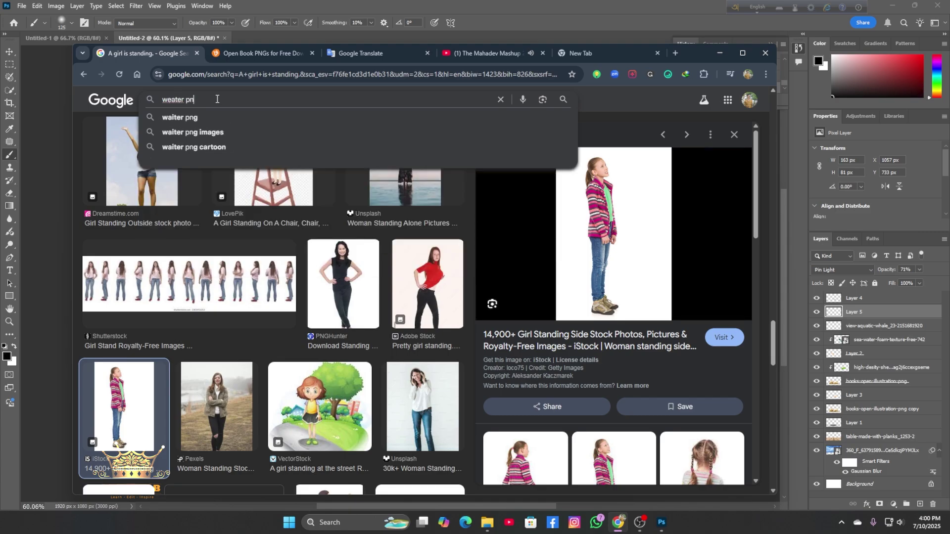
{"action": "key", "text": "Return"}
{"action": "left_click", "coordinate": [171, 111]}
{"action": "key", "text": "BackSpace"}
{"action": "key", "text": "Return"}
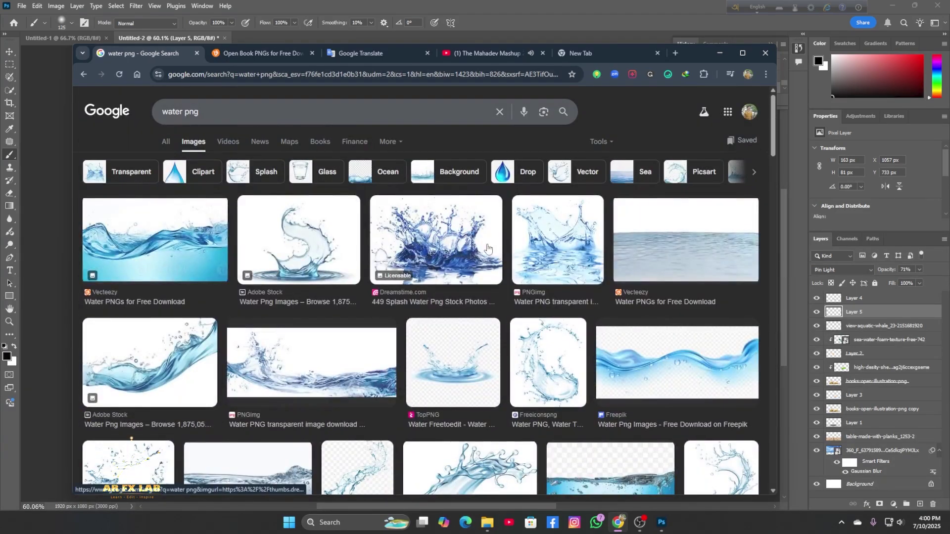
Step: Open the TopPNG water splash result and save it as toppng.com-water-freetoedit-water-png-images-hd-522x240 in PNG format
{"action": "scroll", "coordinate": [483, 272], "scroll_direction": "down", "scroll_amount": 3}
{"action": "left_click", "coordinate": [484, 271]}
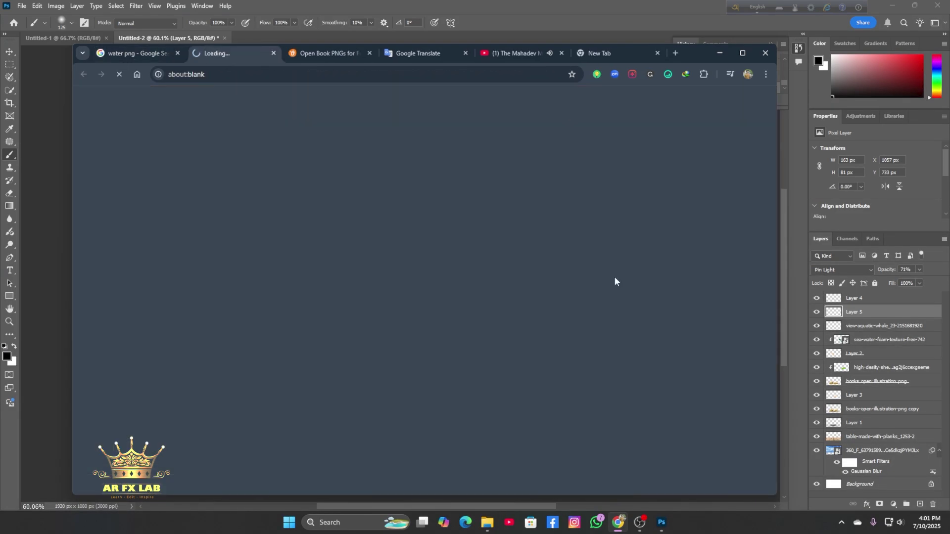
{"action": "scroll", "coordinate": [430, 340], "scroll_direction": "up", "scroll_amount": 2}
{"action": "left_click", "coordinate": [668, 277]}
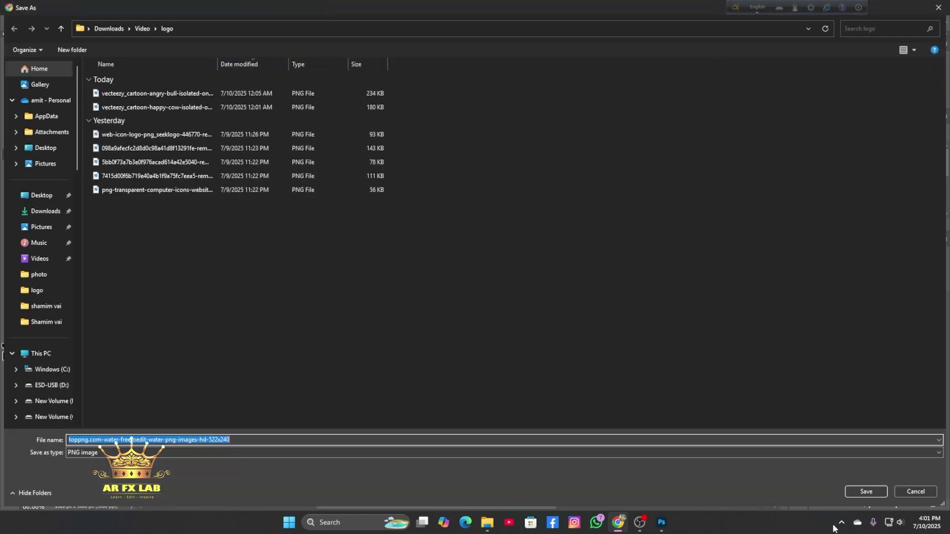
{"action": "key", "text": "Return"}
Step: Place the TopPNG splash in the Photoshop composition, scaled to about 0.72% and rotated about 41.4° at the whale's tail
{"action": "left_click", "coordinate": [704, 97]}
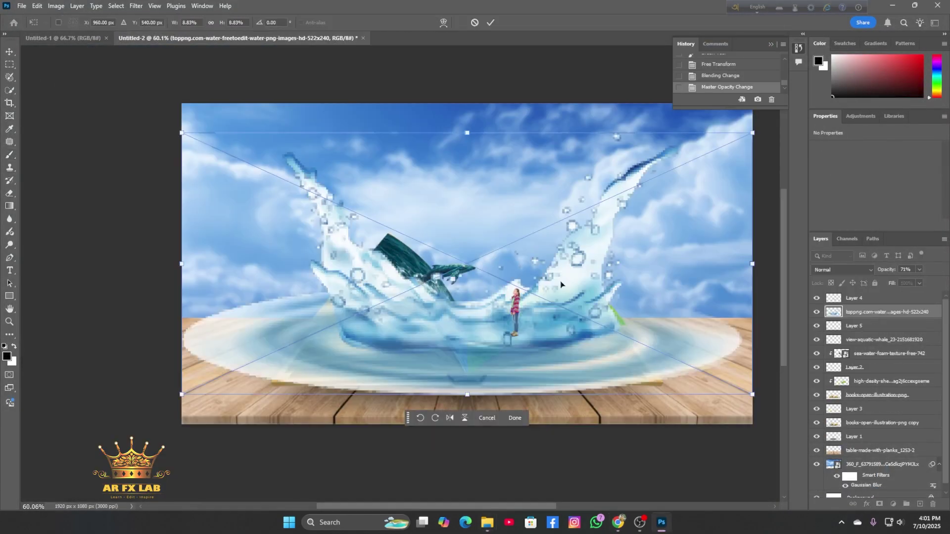
{"action": "left_click_drag", "start_coordinate": [752, 263], "coordinate": [737, 262]}
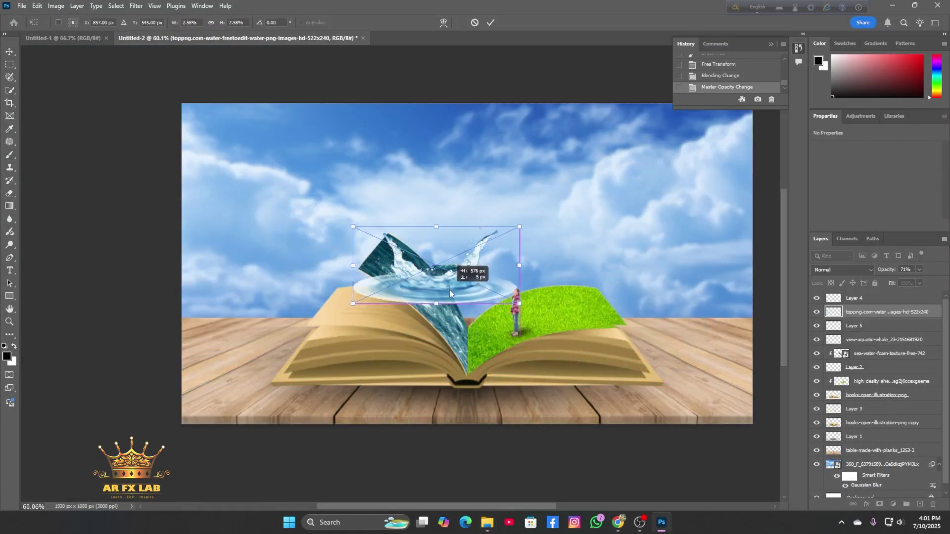
{"action": "left_click_drag", "start_coordinate": [448, 285], "coordinate": [398, 307]}
{"action": "left_click_drag", "start_coordinate": [402, 183], "coordinate": [429, 268]}
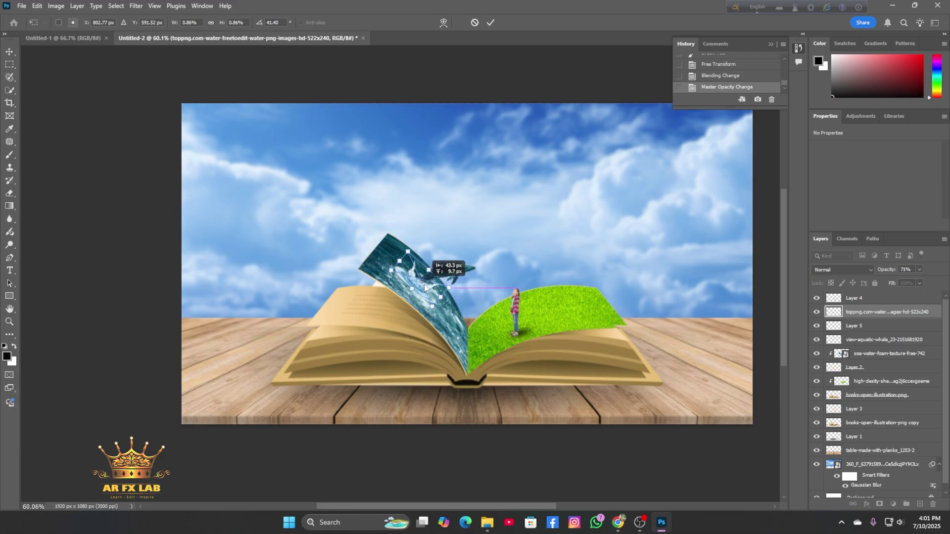
{"action": "scroll", "coordinate": [431, 285], "scroll_direction": "up", "scroll_amount": 8}
{"action": "left_click_drag", "start_coordinate": [376, 288], "coordinate": [386, 289]}
{"action": "left_click_drag", "start_coordinate": [480, 335], "coordinate": [454, 315]}
{"action": "left_click_drag", "start_coordinate": [374, 279], "coordinate": [385, 294]}
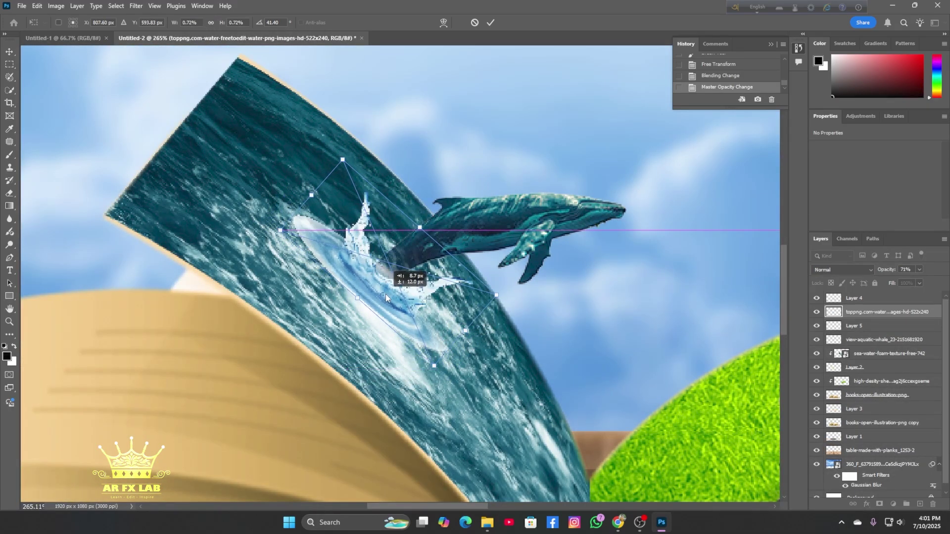
{"action": "key", "text": "Return"}
{"action": "key", "text": "b"}
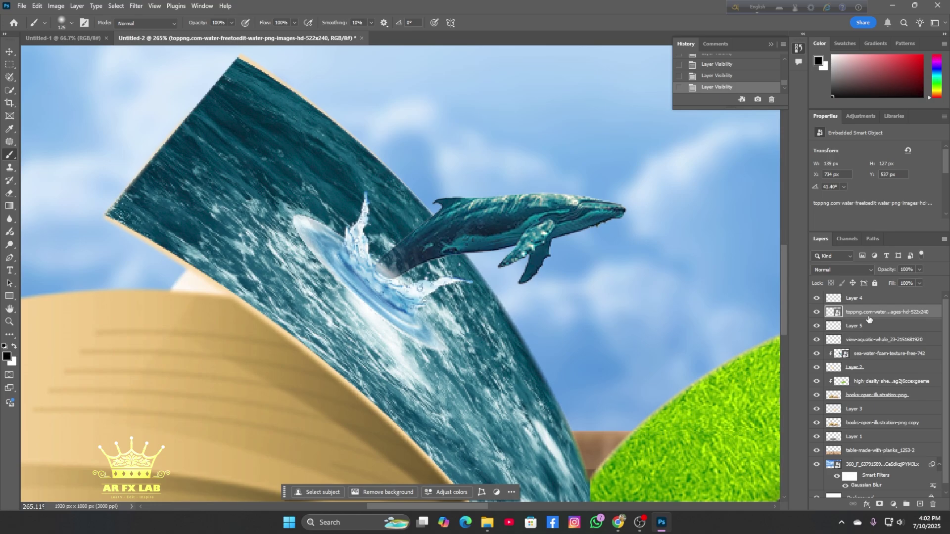
Step: Move the splash layer below Layer 5, set its blend mode to Lighten and nudge it toward the whale's tail
{"action": "left_click", "coordinate": [847, 269]}
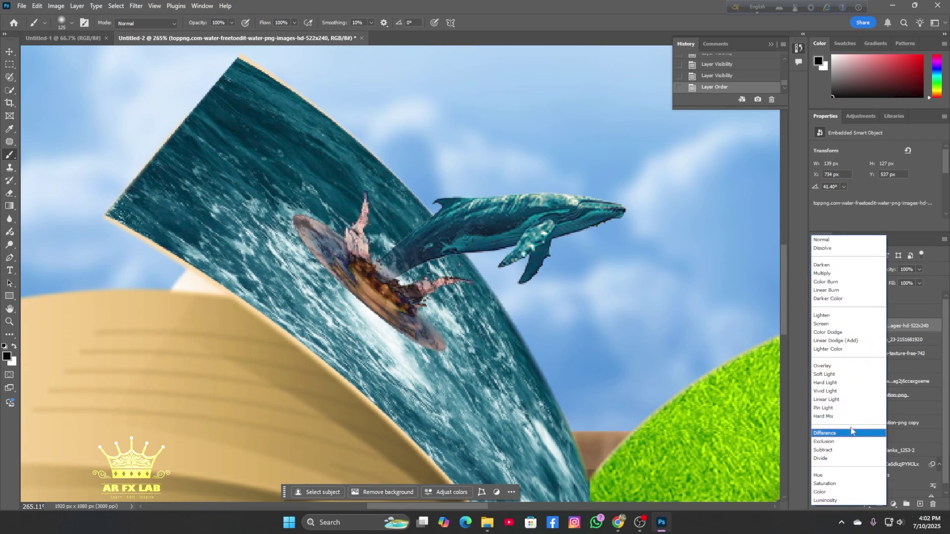
{"action": "left_click", "coordinate": [822, 315]}
{"action": "key", "text": "ctrl+t"}
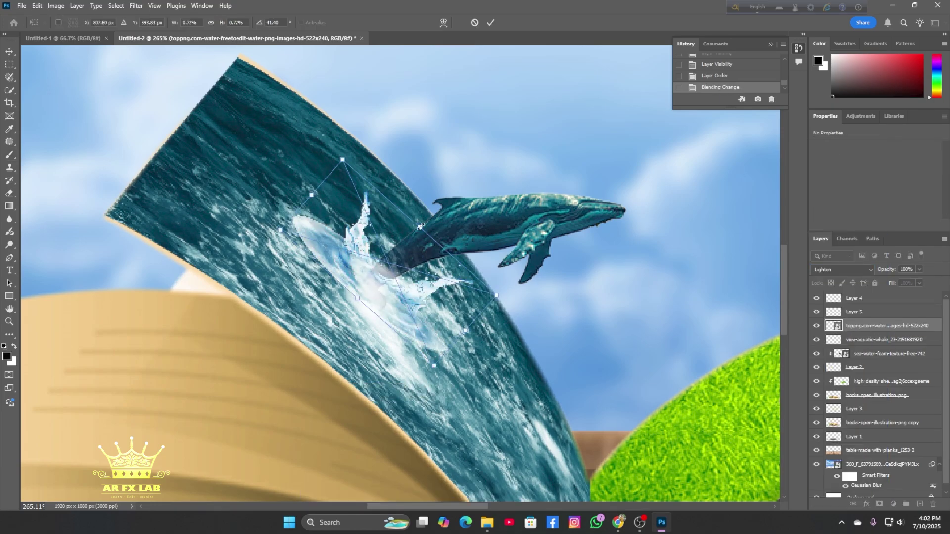
{"action": "left_click_drag", "start_coordinate": [379, 266], "coordinate": [386, 268]}
{"action": "key", "text": "Return"}
Step: Rasterize the splash layer and brush black over its outer ripple to blend it into the sea foam
{"action": "right_click", "coordinate": [864, 326]}
{"action": "left_click", "coordinate": [802, 316]}
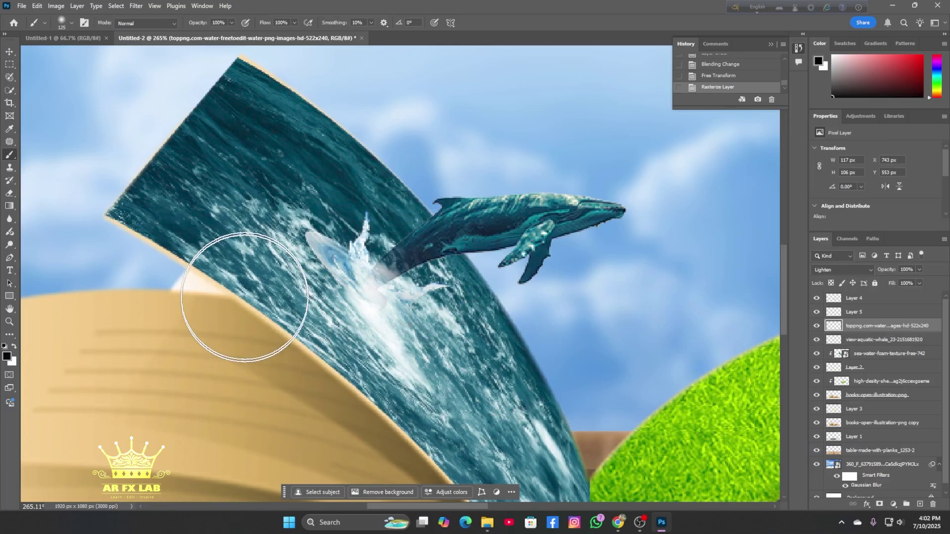
{"action": "left_click_drag", "start_coordinate": [245, 297], "coordinate": [252, 265]}
{"action": "key", "text": "bracketleft"}
{"action": "key", "text": "bracketleft"}
{"action": "key", "text": "bracketleft"}
Step: Resize the rasterized splash and reposition it around the base of the whale's tail
{"action": "key", "text": "ctrl+t"}
{"action": "left_click_drag", "start_coordinate": [635, 109], "coordinate": [675, 78]}
{"action": "left_click_drag", "start_coordinate": [542, 217], "coordinate": [514, 235]}
{"action": "key", "text": "Return"}
{"action": "scroll", "coordinate": [489, 316], "scroll_direction": "down", "scroll_amount": 7}
{"action": "scroll", "coordinate": [567, 333], "scroll_direction": "up", "scroll_amount": 2}
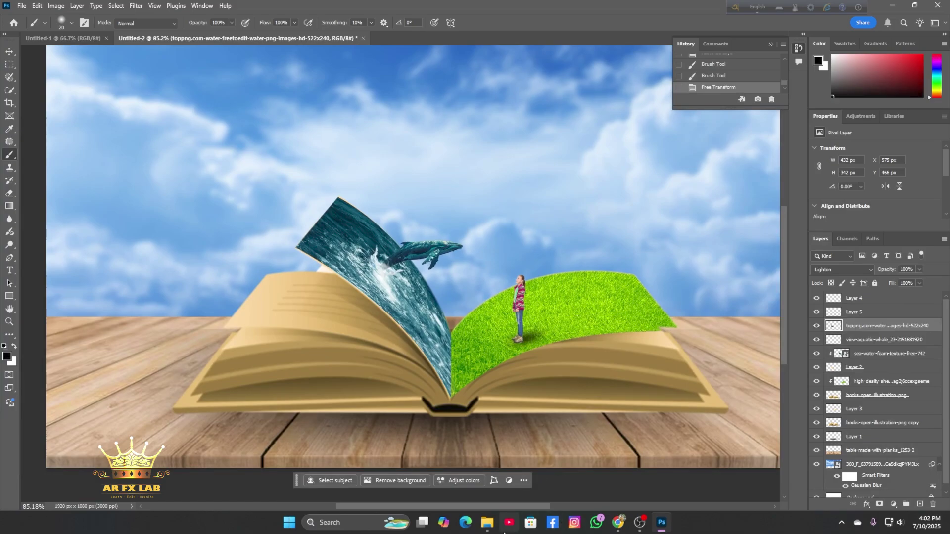
{"action": "mouse_move", "coordinate": [488, 522]}
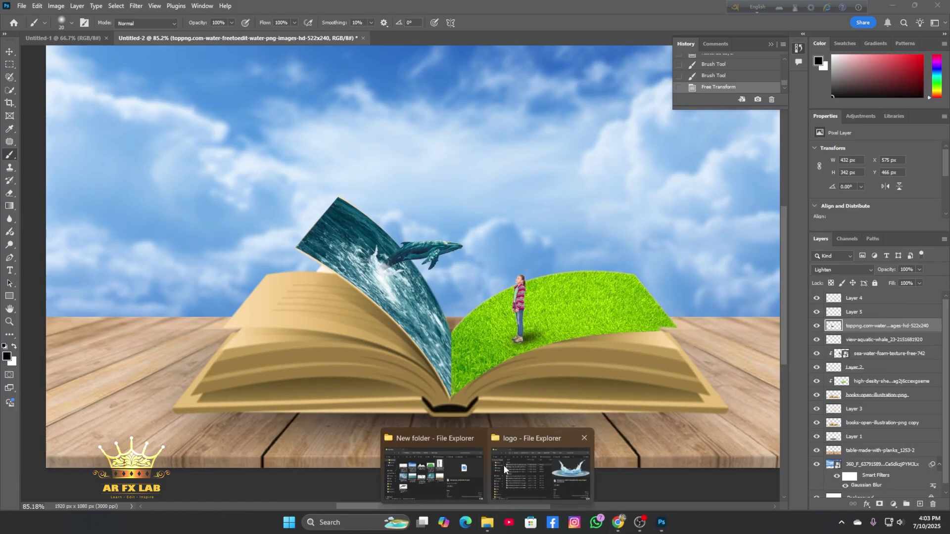
{"action": "left_click", "coordinate": [503, 465]}
{"action": "left_click", "coordinate": [373, 269]}
{"action": "left_click", "coordinate": [795, 101]}
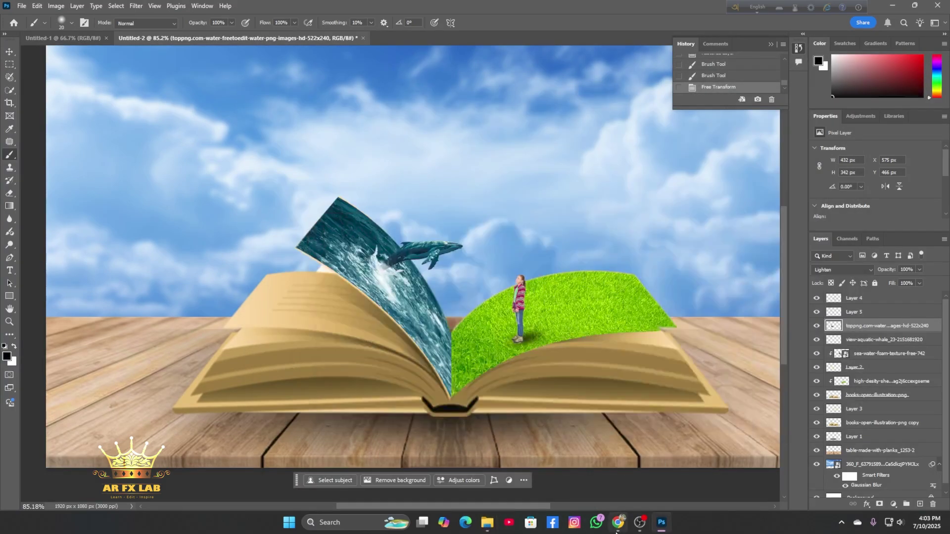
Step: Switch to Chrome and open the PNGimg page of the curling water splash from the "water png" image results
{"action": "left_click", "coordinate": [618, 522]}
{"action": "left_click", "coordinate": [85, 74]}
{"action": "scroll", "coordinate": [508, 290], "scroll_direction": "down", "scroll_amount": 7}
{"action": "scroll", "coordinate": [508, 290], "scroll_direction": "up", "scroll_amount": 5}
{"action": "left_click", "coordinate": [161, 53]}
{"action": "scroll", "coordinate": [310, 358], "scroll_direction": "down", "scroll_amount": 10}
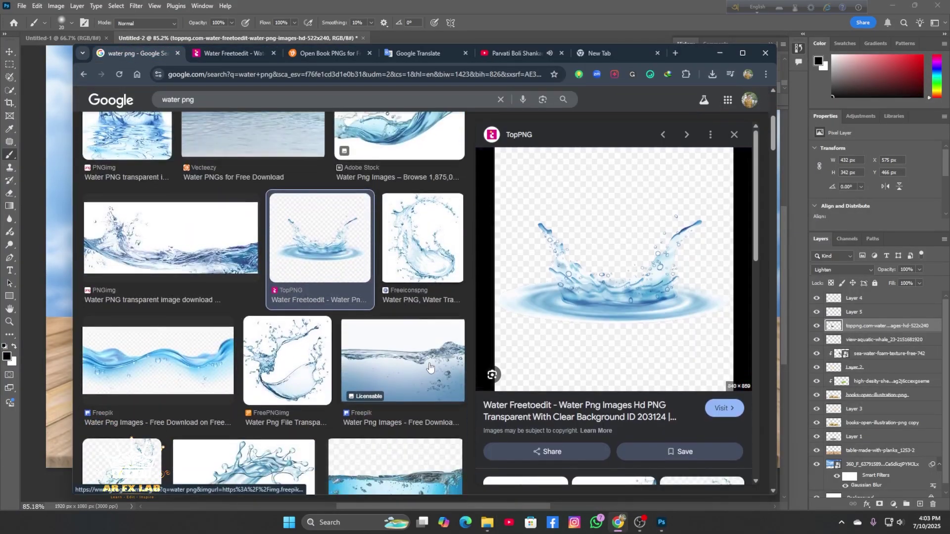
{"action": "scroll", "coordinate": [311, 358], "scroll_direction": "down", "scroll_amount": 2}
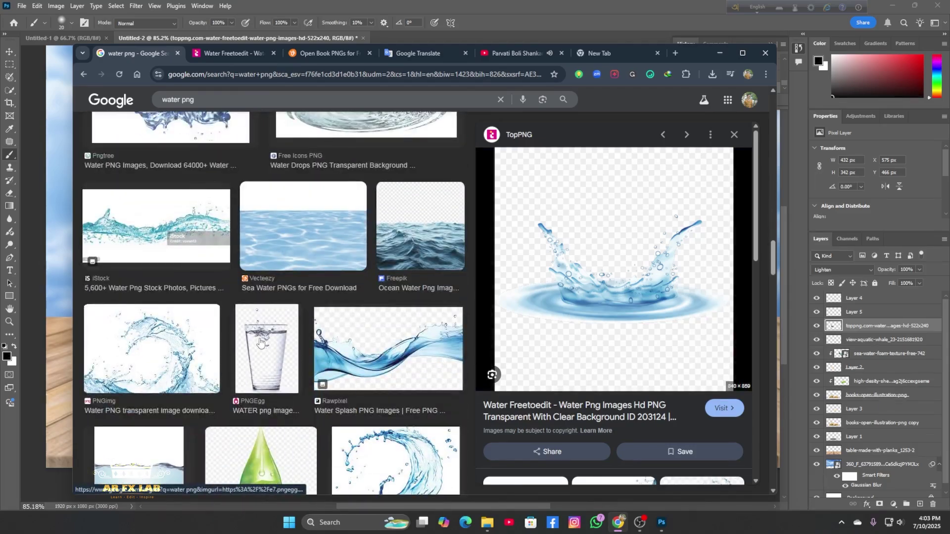
{"action": "double_click", "coordinate": [170, 347]}
{"action": "scroll", "coordinate": [293, 355], "scroll_direction": "down", "scroll_amount": 1}
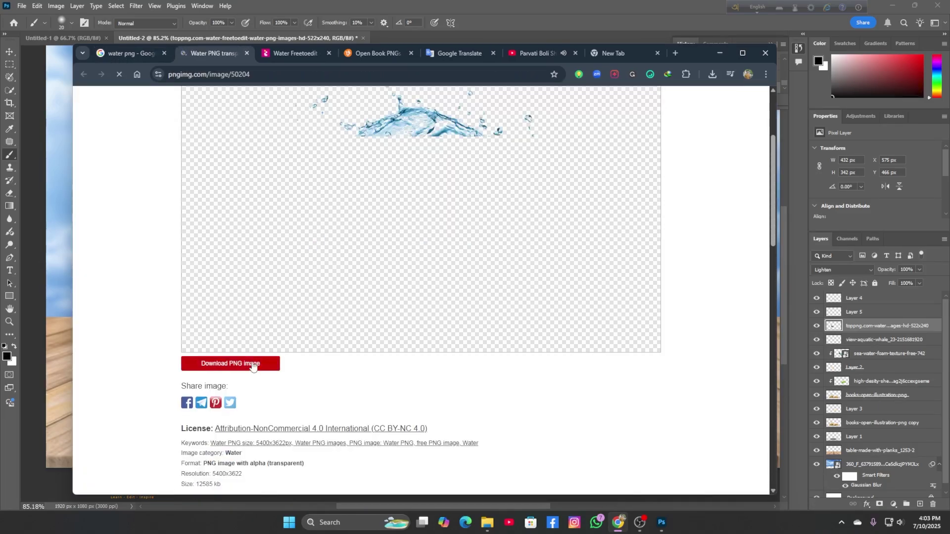
Step: Download pngimg.com - water_PNG50204 and place it in the Photoshop composition
{"action": "left_click", "coordinate": [254, 365]}
{"action": "key", "text": "Return"}
{"action": "left_click", "coordinate": [712, 75]}
{"action": "scroll", "coordinate": [393, 252], "scroll_direction": "up", "scroll_amount": 2}
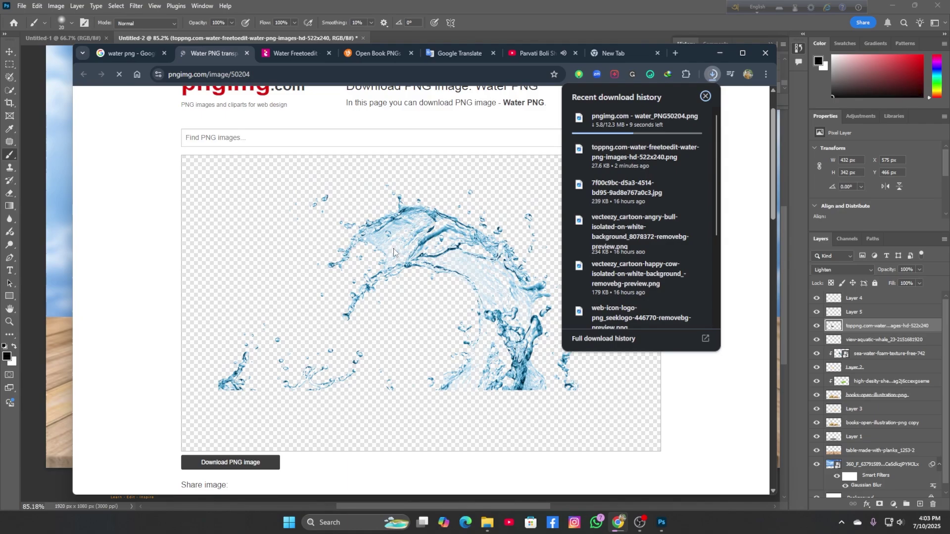
{"action": "left_click", "coordinate": [676, 119]}
{"action": "left_click_drag", "start_coordinate": [415, 264], "coordinate": [62, 259]}
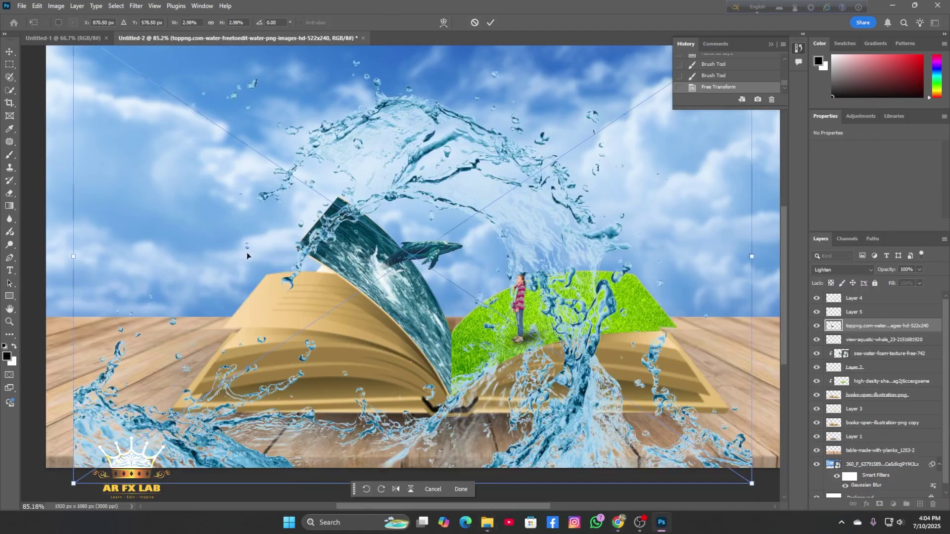
Step: Scale the curling splash to about 0.90%, mirror it and rotate it to about -117.22° so it arcs over the whale
{"action": "scroll", "coordinate": [341, 260], "scroll_direction": "down", "scroll_amount": 3}
{"action": "left_click_drag", "start_coordinate": [577, 388], "coordinate": [360, 242]}
{"action": "left_click_drag", "start_coordinate": [280, 198], "coordinate": [359, 235]}
{"action": "left_click_drag", "start_coordinate": [340, 299], "coordinate": [279, 249]}
{"action": "left_click_drag", "start_coordinate": [323, 241], "coordinate": [379, 269]}
{"action": "right_click", "coordinate": [379, 270]}
{"action": "left_click", "coordinate": [422, 447]}
{"action": "left_click_drag", "start_coordinate": [468, 271], "coordinate": [353, 289]}
{"action": "scroll", "coordinate": [435, 301], "scroll_direction": "up", "scroll_amount": 5}
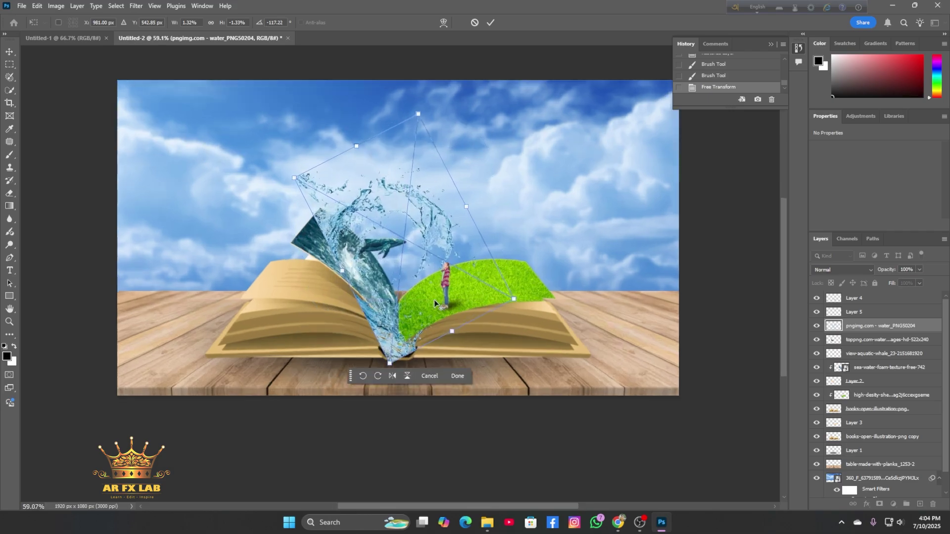
{"action": "left_click_drag", "start_coordinate": [355, 413], "coordinate": [372, 272]}
{"action": "left_click_drag", "start_coordinate": [359, 154], "coordinate": [324, 235]}
Step: Try to warp the curling splash so it bends around the whale, and undo the warp
{"action": "right_click", "coordinate": [324, 235]}
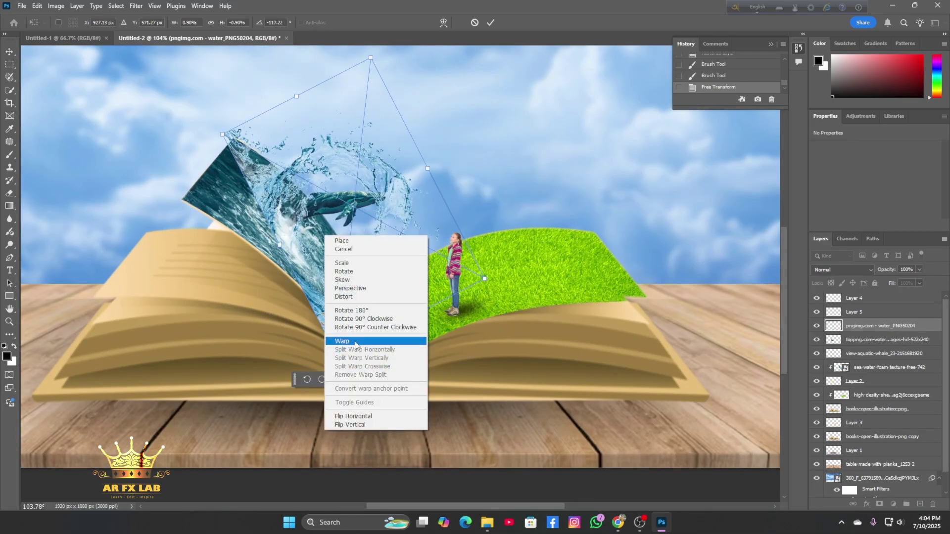
{"action": "left_click", "coordinate": [365, 342]}
{"action": "left_click_drag", "start_coordinate": [337, 356], "coordinate": [359, 321]}
{"action": "left_click_drag", "start_coordinate": [223, 135], "coordinate": [223, 170]}
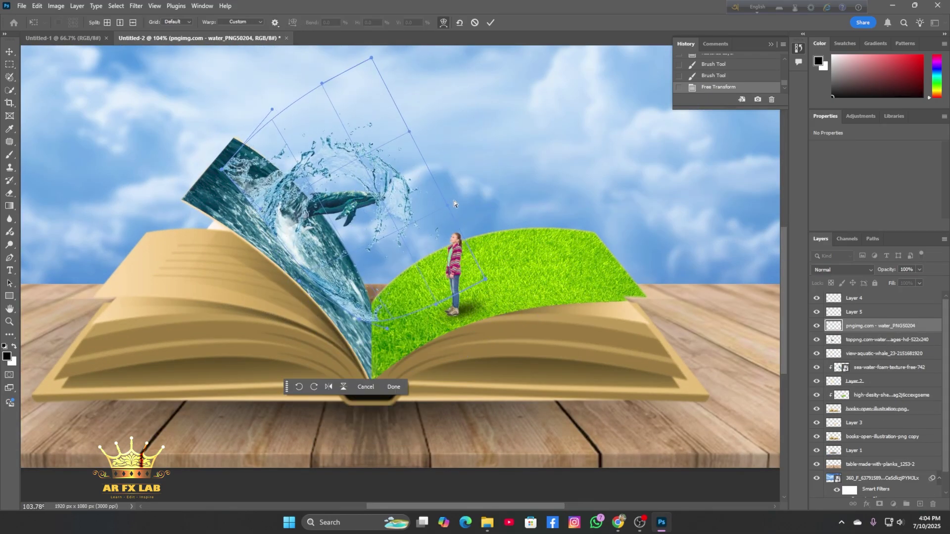
{"action": "left_click_drag", "start_coordinate": [448, 204], "coordinate": [469, 186]}
{"action": "key", "text": "ctrl+z"}
{"action": "left_click_drag", "start_coordinate": [409, 133], "coordinate": [502, 194]}
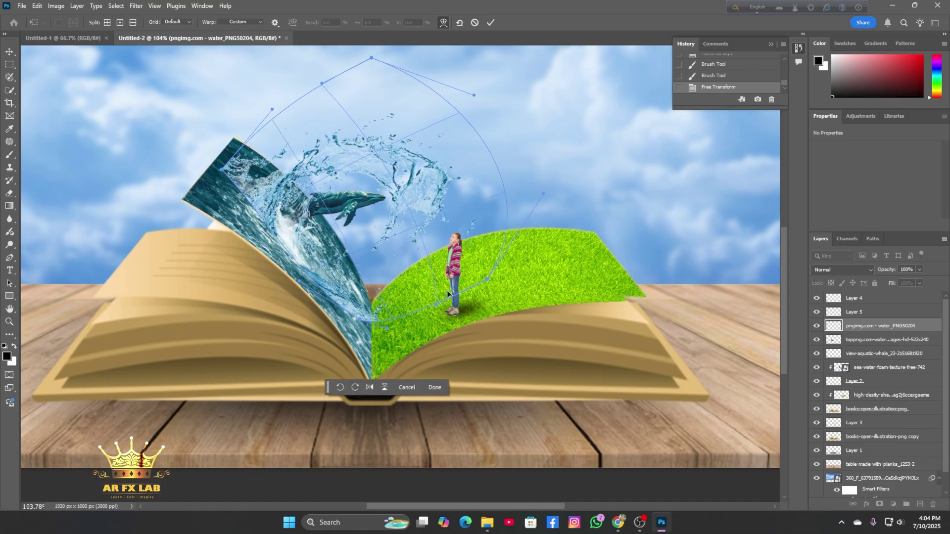
{"action": "scroll", "coordinate": [471, 227], "scroll_direction": "up", "scroll_amount": 3}
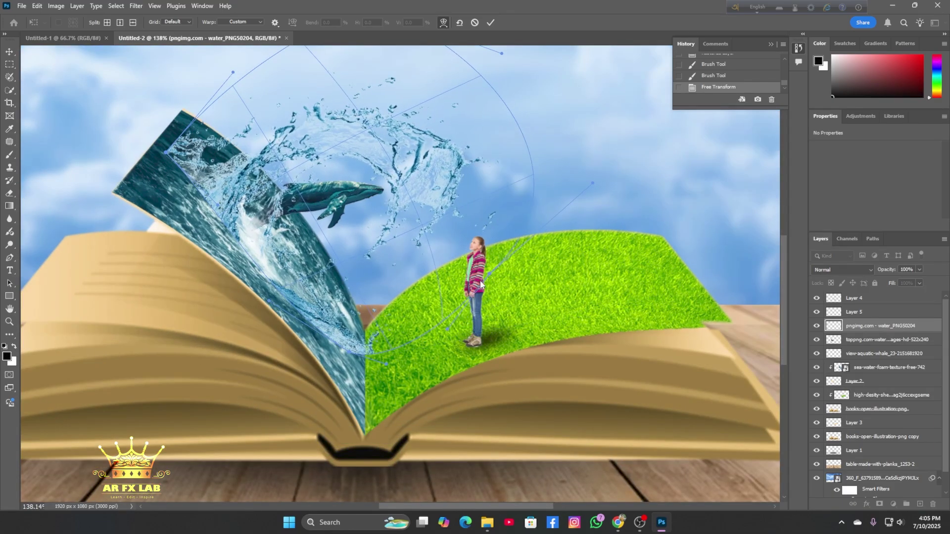
{"action": "scroll", "coordinate": [458, 289], "scroll_direction": "down", "scroll_amount": 5}
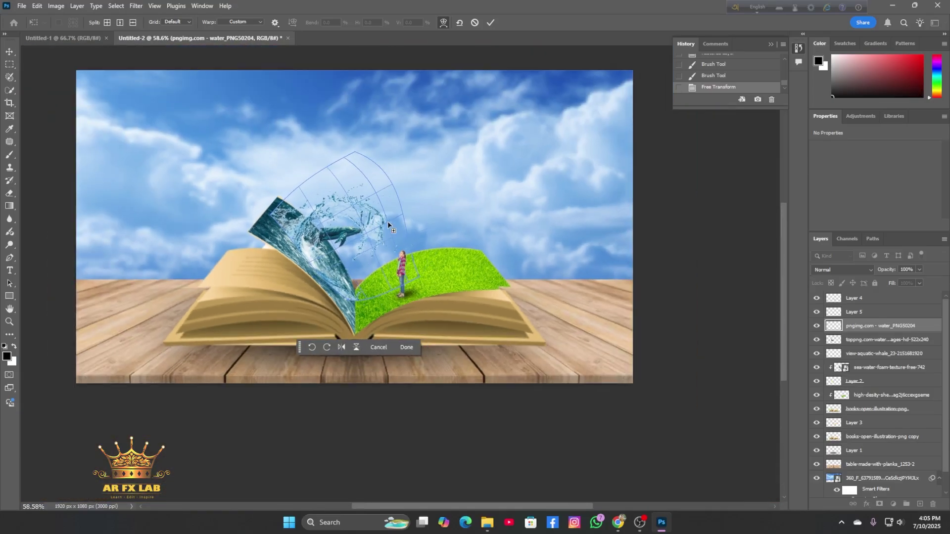
{"action": "key", "text": "ctrl+z"}
Step: Rotate the curling splash to about -135.77° and reposition it around the whale
{"action": "left_click_drag", "start_coordinate": [297, 264], "coordinate": [310, 278]}
{"action": "left_click_drag", "start_coordinate": [317, 250], "coordinate": [323, 241]}
{"action": "scroll", "coordinate": [336, 254], "scroll_direction": "up", "scroll_amount": 3}
{"action": "mouse_move", "coordinate": [402, 174]}
{"action": "left_mouse_down"}
{"action": "mouse_move", "coordinate": [426, 158]}
{"action": "mouse_move", "coordinate": [411, 179]}
{"action": "left_mouse_up"}
Step: Try stacking a duplicate of the TopPNG splash layer above the curling splash, and delete the duplicate
{"action": "left_click", "coordinate": [873, 344]}
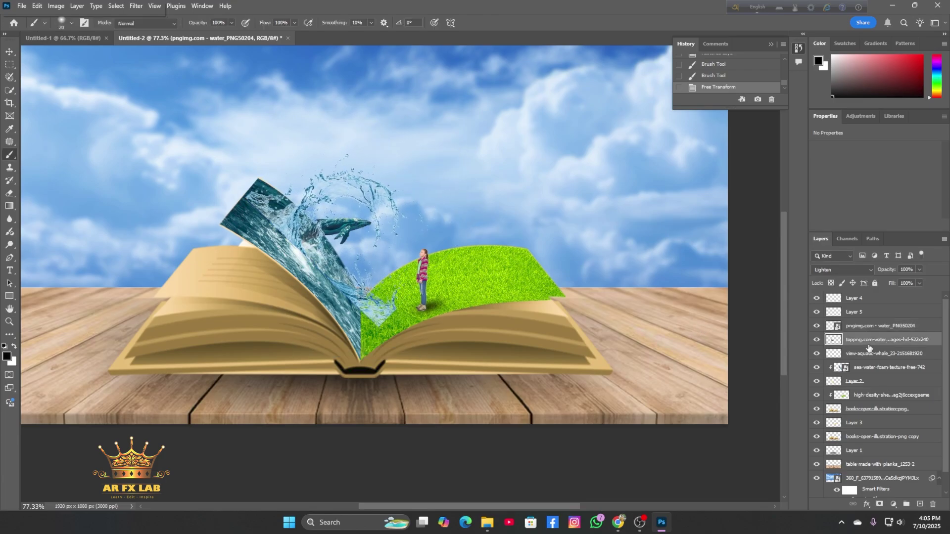
{"action": "key", "text": "ctrl+j"}
{"action": "left_click_drag", "start_coordinate": [871, 322], "coordinate": [870, 321]}
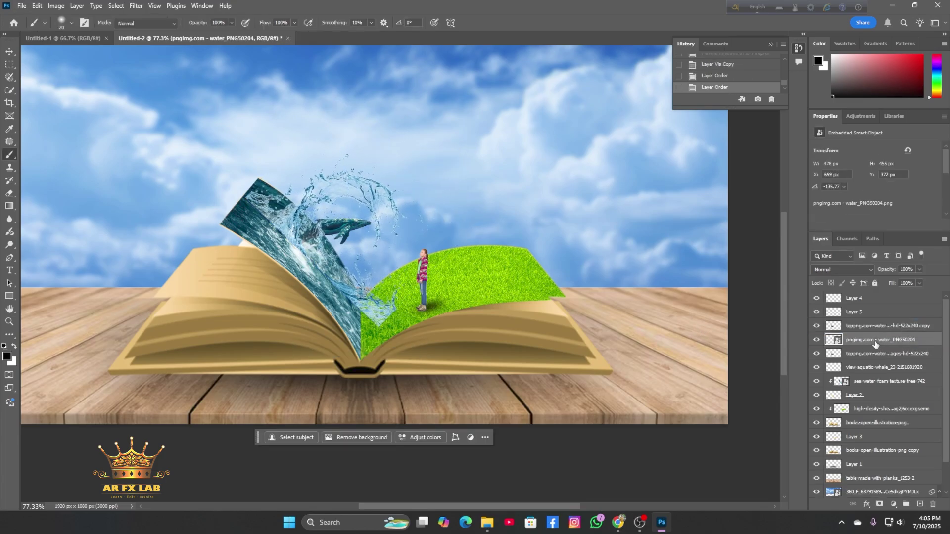
{"action": "key", "text": "ctrl+t"}
{"action": "left_click_drag", "start_coordinate": [399, 173], "coordinate": [416, 156]}
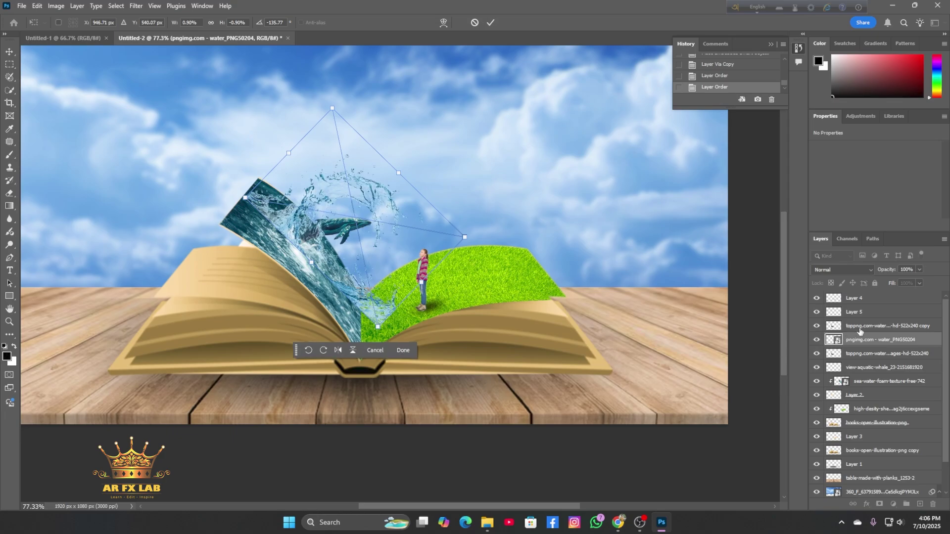
{"action": "left_click", "coordinate": [858, 329]}
{"action": "left_click", "coordinate": [817, 326]}
{"action": "left_click", "coordinate": [816, 326]}
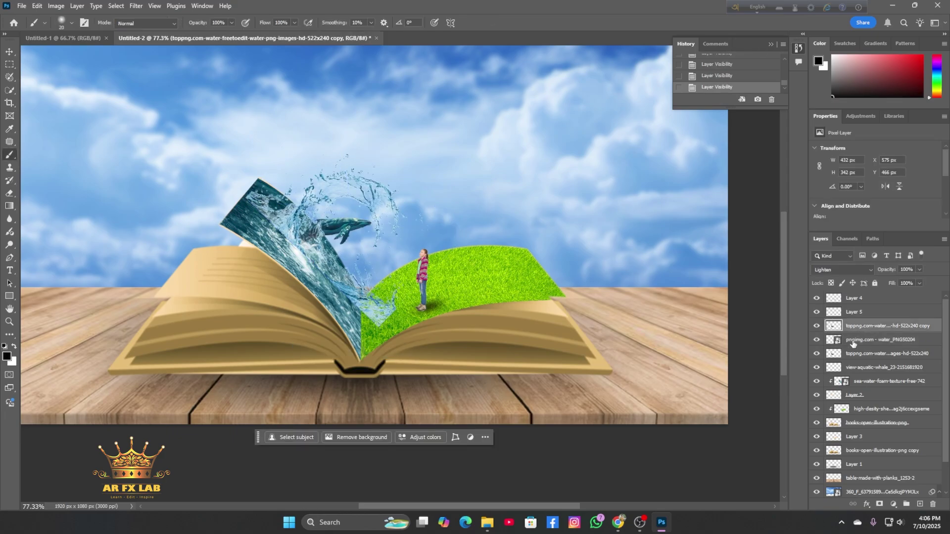
{"action": "key", "text": "ctrl+z"}
{"action": "key", "text": "ctrl+z"}
{"action": "key", "text": "ctrl+z"}
{"action": "key", "text": "Delete"}
Step: Duplicate the whale layer and move the copy above the curling splash layer
{"action": "left_click", "coordinate": [862, 354]}
{"action": "key", "text": "ctrl+j"}
{"action": "left_click_drag", "start_coordinate": [860, 354], "coordinate": [865, 327]}
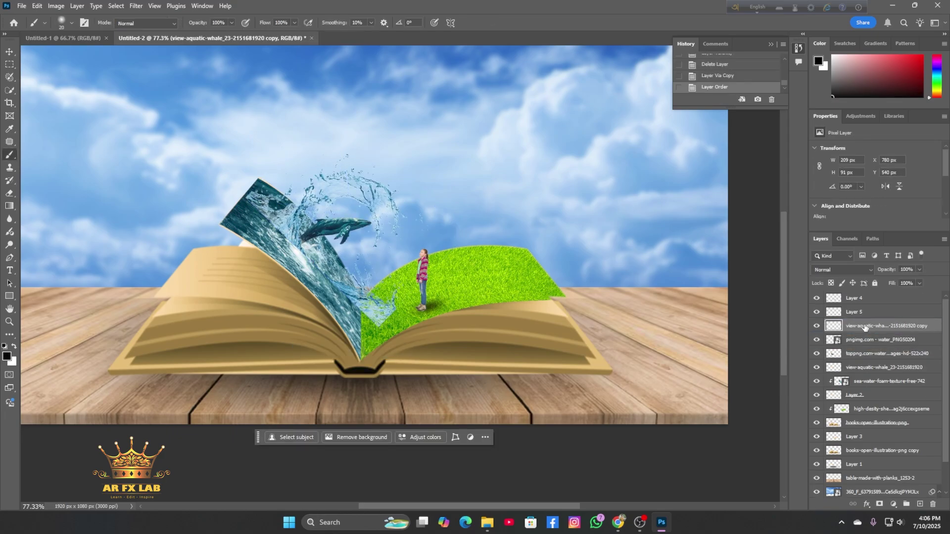
Step: Move the curling splash slightly lower around the whale and rasterize its layer
{"action": "left_click", "coordinate": [867, 340]}
{"action": "key", "text": "ctrl+t"}
{"action": "left_click_drag", "start_coordinate": [390, 264], "coordinate": [384, 280]}
{"action": "scroll", "coordinate": [381, 271], "scroll_direction": "up", "scroll_amount": 3}
{"action": "left_click", "coordinate": [390, 389]}
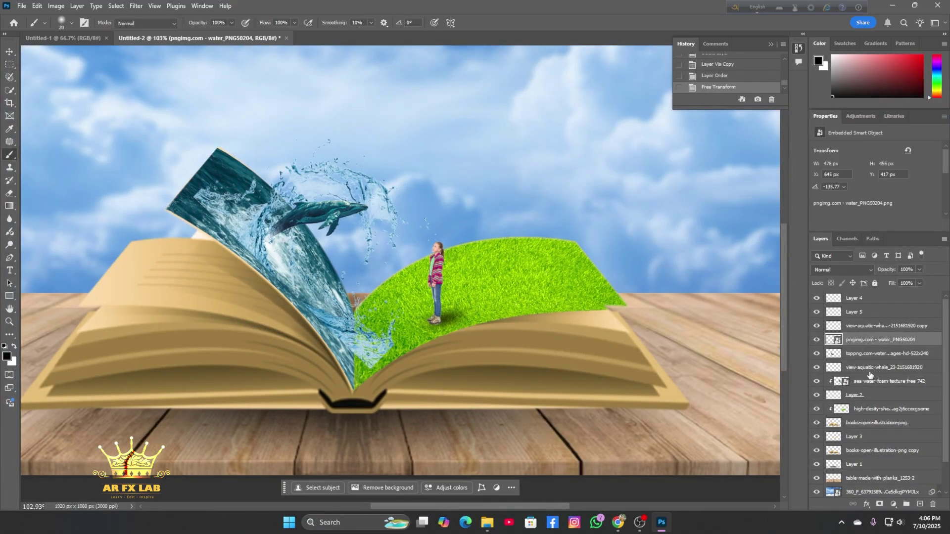
{"action": "right_click", "coordinate": [873, 340]}
{"action": "left_click", "coordinate": [801, 476]}
{"action": "key", "text": "bracketleft"}
{"action": "key", "text": "bracketleft"}
{"action": "key", "text": "bracketleft"}
{"action": "key", "text": "bracketleft"}
{"action": "key", "text": "bracketleft"}
{"action": "left_click_drag", "start_coordinate": [389, 385], "coordinate": [446, 405]}
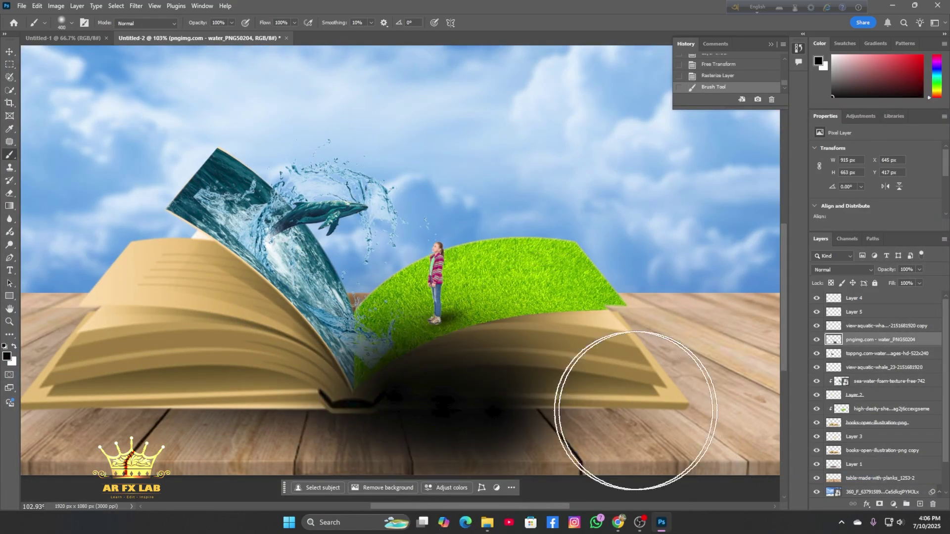
{"action": "key", "text": "ctrl+z"}
Step: Erase the curling splash where it spills onto the grass page, and erase the tail end of the whale copy
{"action": "left_click_drag", "start_coordinate": [220, 258], "coordinate": [240, 212]}
{"action": "key", "text": "ctrl+z"}
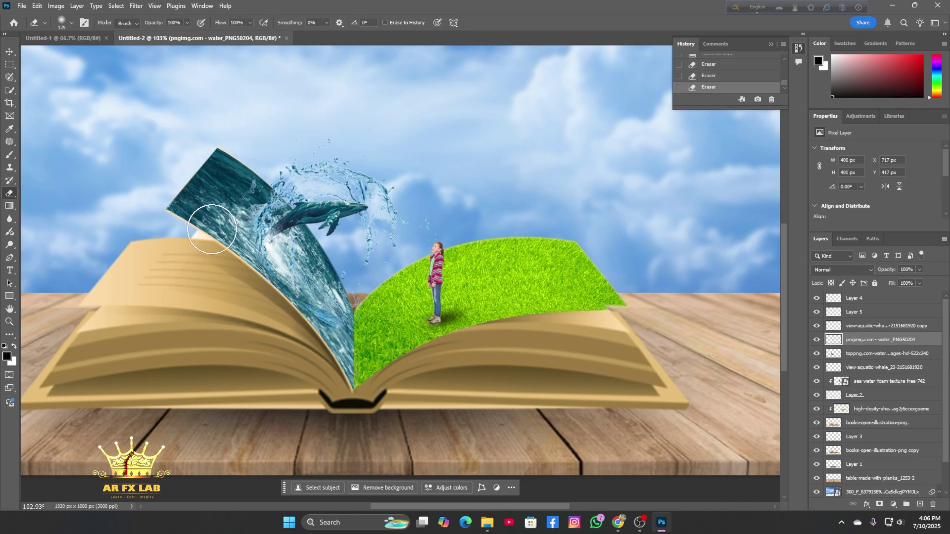
{"action": "left_click", "coordinate": [870, 326]}
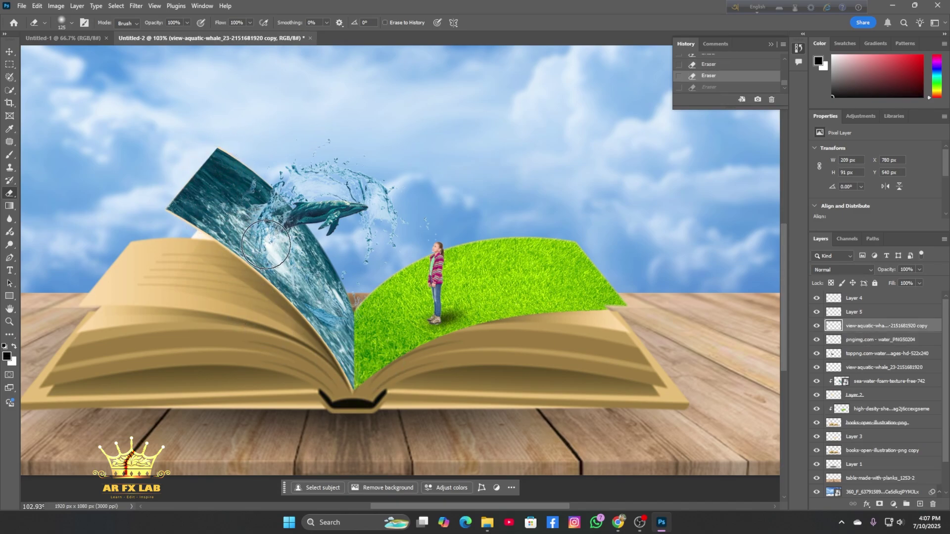
{"action": "left_click", "coordinate": [266, 245]}
{"action": "scroll", "coordinate": [395, 340], "scroll_direction": "down", "scroll_amount": 5}
{"action": "scroll", "coordinate": [395, 339], "scroll_direction": "up", "scroll_amount": 5}
Step: Rotate the curling splash about -11.9° around the whale and erase its leftover water near the grass page
{"action": "left_click", "coordinate": [882, 342]}
{"action": "key", "text": "ctrl+t"}
{"action": "left_click_drag", "start_coordinate": [325, 330], "coordinate": [348, 332]}
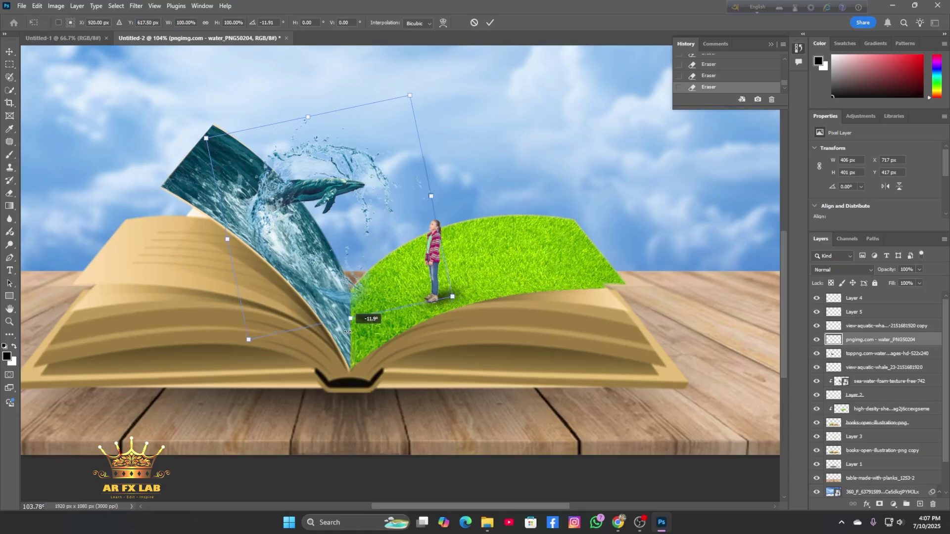
{"action": "key", "text": "Return"}
{"action": "key", "text": "e"}
{"action": "scroll", "coordinate": [360, 296], "scroll_direction": "down", "scroll_amount": 3}
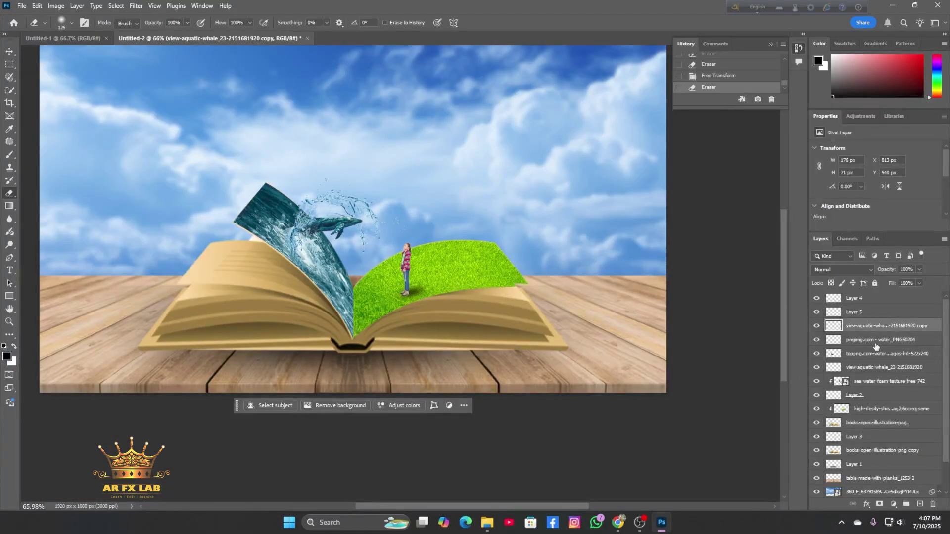
Step: Set the curling splash layer's blend mode to Screen and select the whale copy layer
{"action": "left_click", "coordinate": [842, 270]}
{"action": "left_click", "coordinate": [831, 322]}
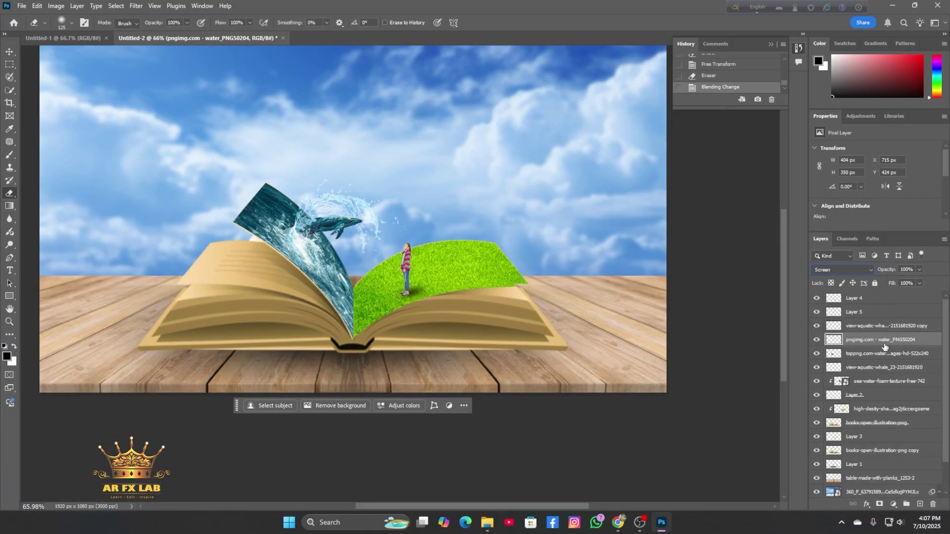
{"action": "key", "text": "alt+bracketright"}
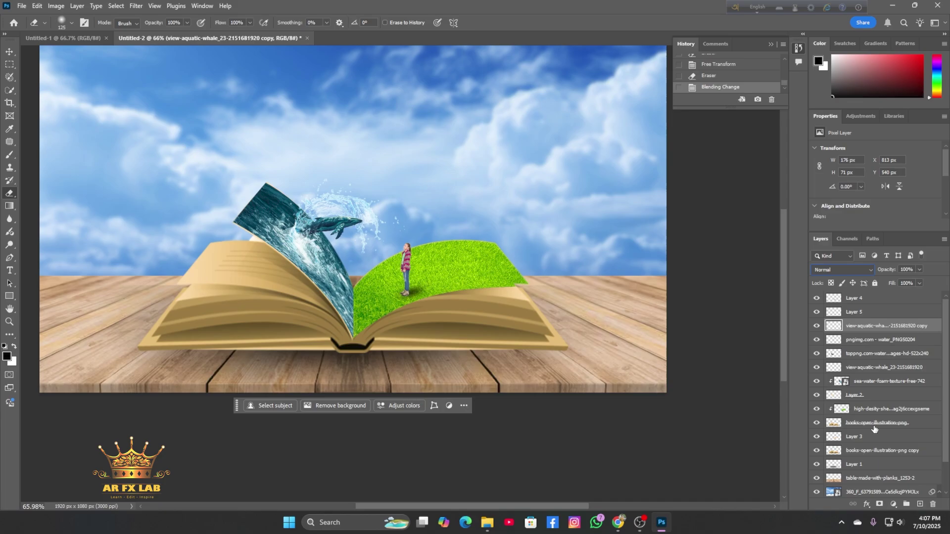
Step: Group the Layers panel with the Properties and Adjustments panels to lengthen the visible layer list
{"action": "left_click", "coordinate": [910, 255]}
{"action": "left_click_drag", "start_coordinate": [905, 245], "coordinate": [885, 281]}
{"action": "scroll", "coordinate": [419, 261], "scroll_direction": "down", "scroll_amount": 2}
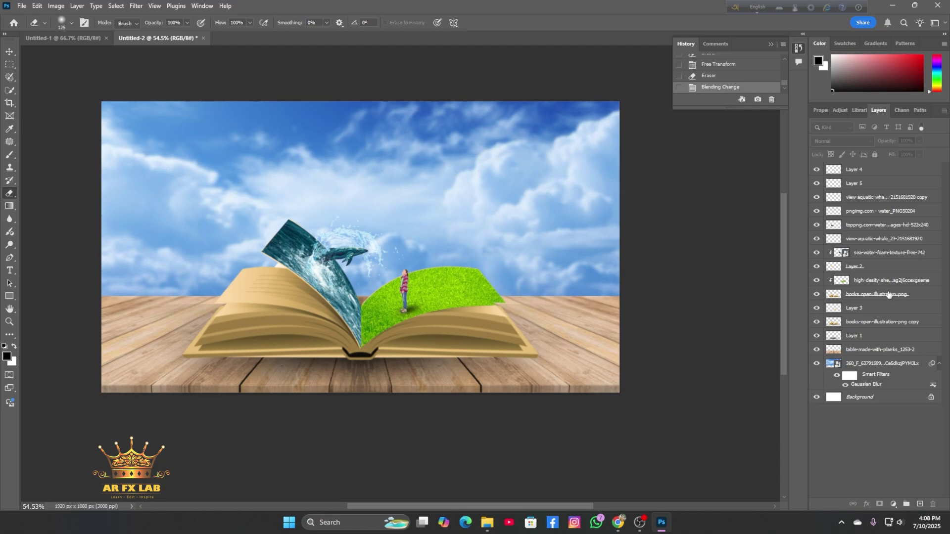
Step: Check the bird images in the source folder and open the remove.bg website in Chrome
{"action": "left_click", "coordinate": [487, 522]}
{"action": "left_click", "coordinate": [374, 203]}
{"action": "left_click", "coordinate": [483, 271]}
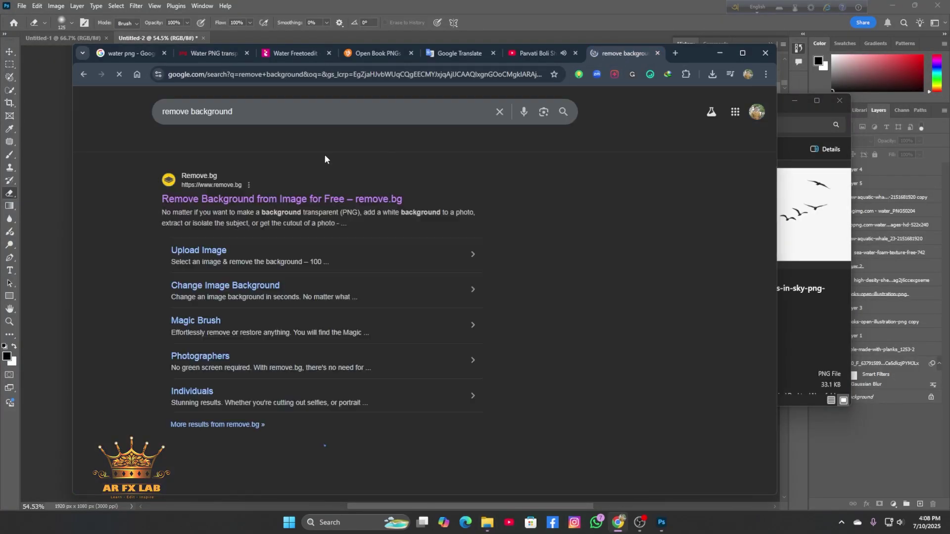
{"action": "left_click", "coordinate": [239, 195]}
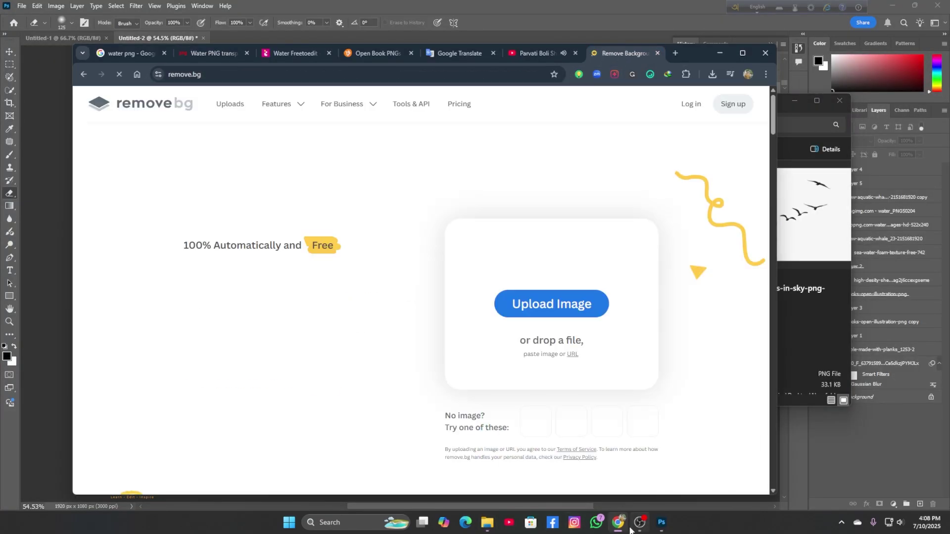
Step: Upload the flying-birds image to remove.bg and download its cutout as the free 784 x 318 preview
{"action": "left_click", "coordinate": [486, 523]}
{"action": "left_click", "coordinate": [520, 490]}
{"action": "left_click", "coordinate": [806, 99]}
{"action": "left_click_drag", "start_coordinate": [397, 213], "coordinate": [692, 448]}
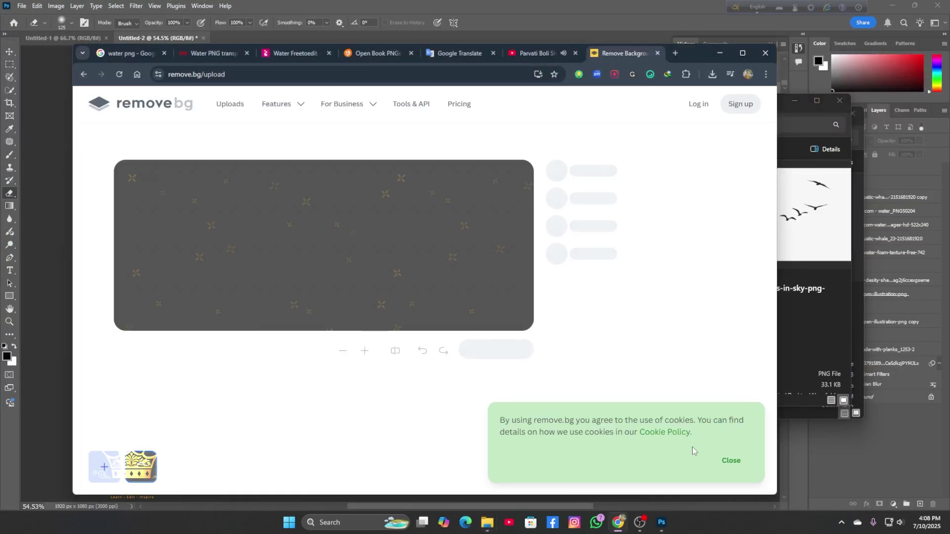
{"action": "left_click", "coordinate": [731, 461]}
{"action": "left_click", "coordinate": [523, 352]}
{"action": "left_click", "coordinate": [561, 301]}
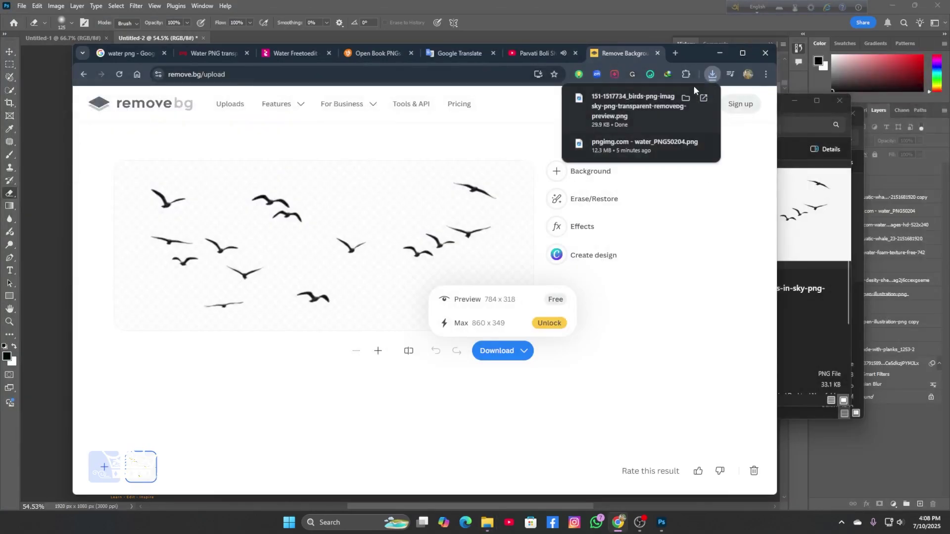
Step: Show the downloaded birds cutout in its folder and place it into the book composition in Photoshop
{"action": "left_click", "coordinate": [685, 98]}
{"action": "left_click", "coordinate": [720, 53]}
{"action": "left_click_drag", "start_coordinate": [399, 278], "coordinate": [198, 237]}
Step: Scale the birds down, flip them horizontally and position them in the sky above the grass page
{"action": "left_click_drag", "start_coordinate": [101, 352], "coordinate": [396, 233]}
{"action": "left_click_drag", "start_coordinate": [545, 215], "coordinate": [498, 222]}
{"action": "right_click", "coordinate": [517, 220]}
{"action": "left_click", "coordinate": [541, 399]}
{"action": "left_click_drag", "start_coordinate": [379, 165], "coordinate": [412, 178]}
{"action": "left_click_drag", "start_coordinate": [514, 222], "coordinate": [484, 230]}
{"action": "left_click_drag", "start_coordinate": [381, 186], "coordinate": [360, 177]}
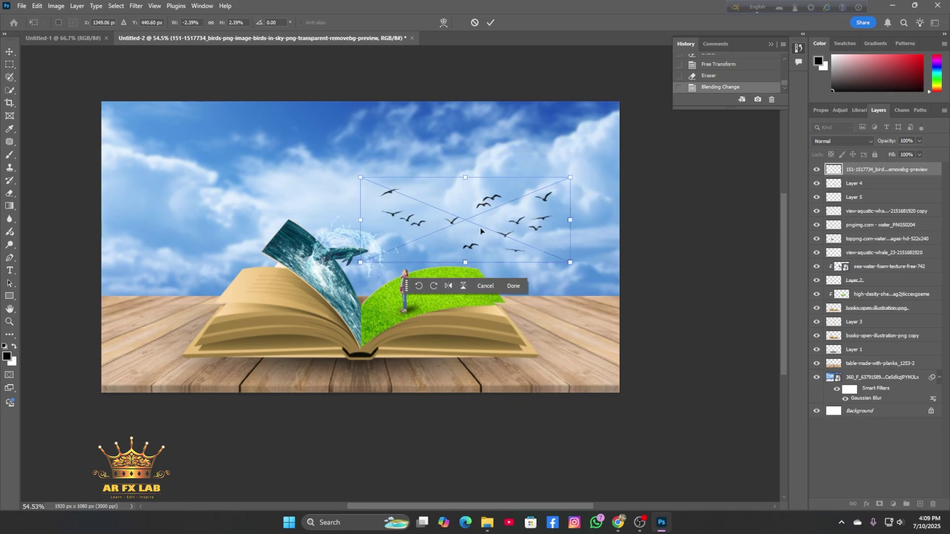
{"action": "left_click_drag", "start_coordinate": [481, 232], "coordinate": [481, 216]}
{"action": "left_click", "coordinate": [520, 271]}
{"action": "scroll", "coordinate": [544, 274], "scroll_direction": "up", "scroll_amount": 1}
{"action": "scroll", "coordinate": [567, 276], "scroll_direction": "down", "scroll_amount": 1}
{"action": "scroll", "coordinate": [567, 276], "scroll_direction": "up", "scroll_amount": 1}
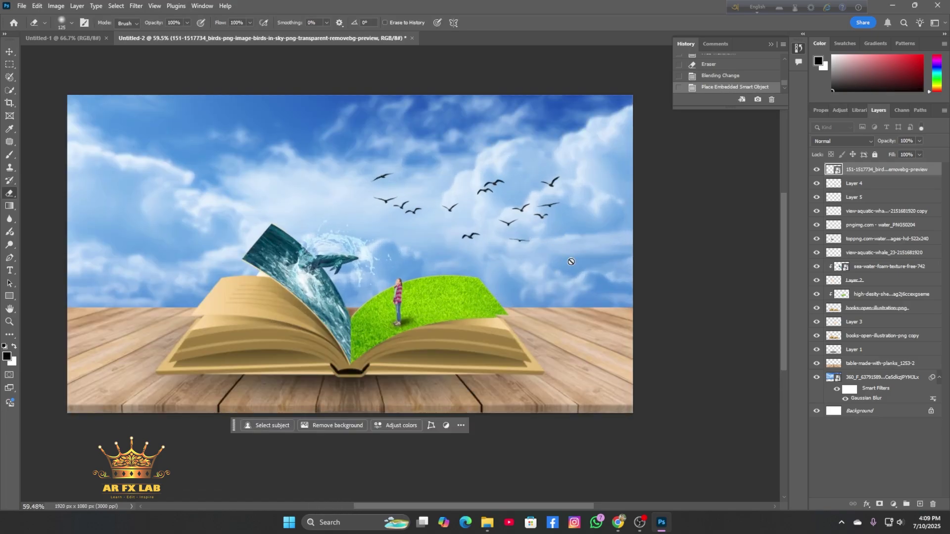
Step: Look through the remaining bird and sea images in the source folder
{"action": "left_click", "coordinate": [487, 523]}
{"action": "left_click", "coordinate": [452, 490]}
{"action": "left_click", "coordinate": [481, 275]}
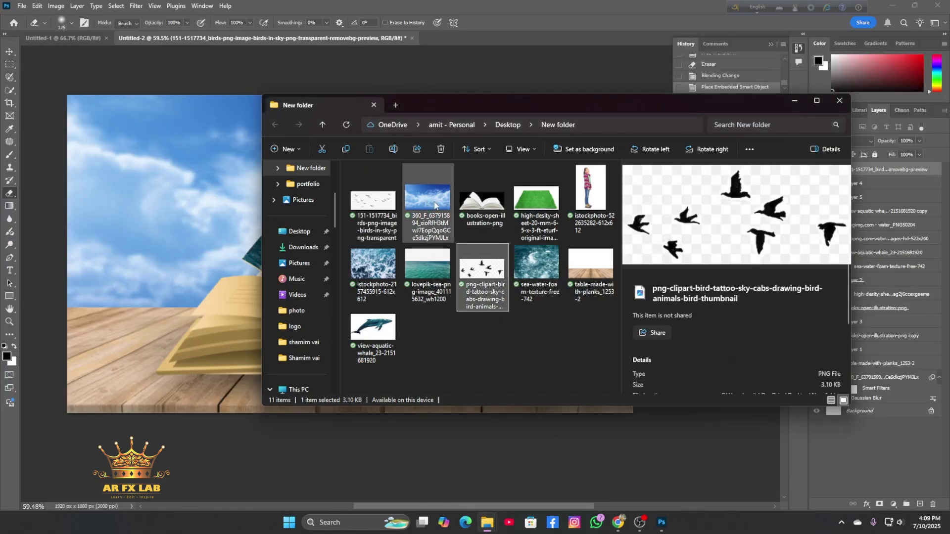
{"action": "left_click", "coordinate": [537, 277]}
{"action": "left_click", "coordinate": [423, 276]}
{"action": "left_click", "coordinate": [794, 101]}
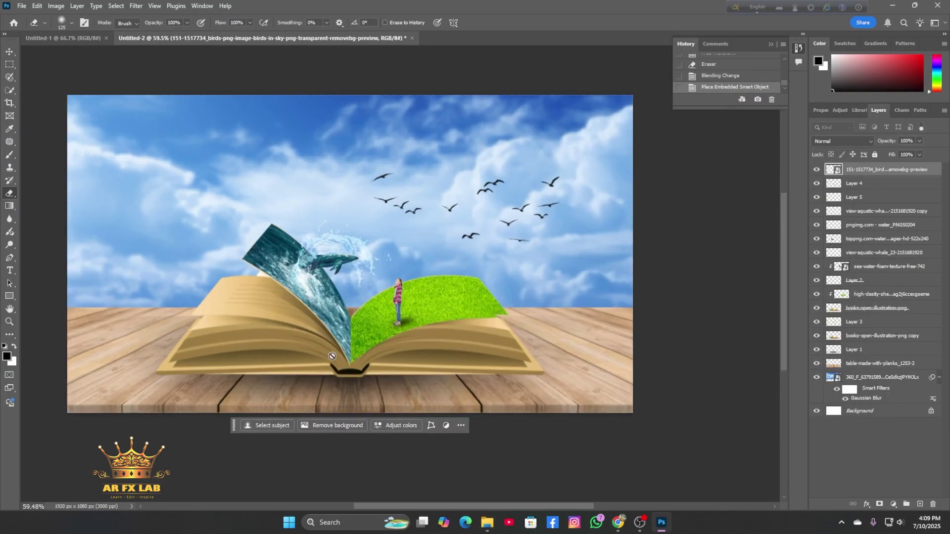
Step: Place the crown logo file 9901309 from New folder (8) and size it in the upper-left corner of the sky
{"action": "left_click", "coordinate": [487, 522]}
{"action": "scroll", "coordinate": [316, 278], "scroll_direction": "down", "scroll_amount": 3}
{"action": "left_click", "coordinate": [318, 279]}
{"action": "double_click", "coordinate": [467, 199]}
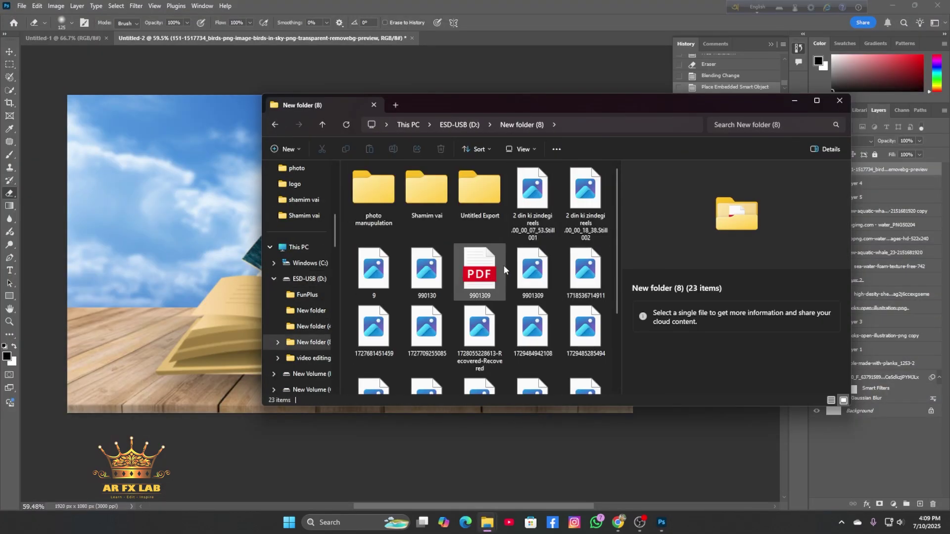
{"action": "left_click_drag", "start_coordinate": [544, 280], "coordinate": [163, 222]}
{"action": "left_click_drag", "start_coordinate": [118, 123], "coordinate": [152, 133]}
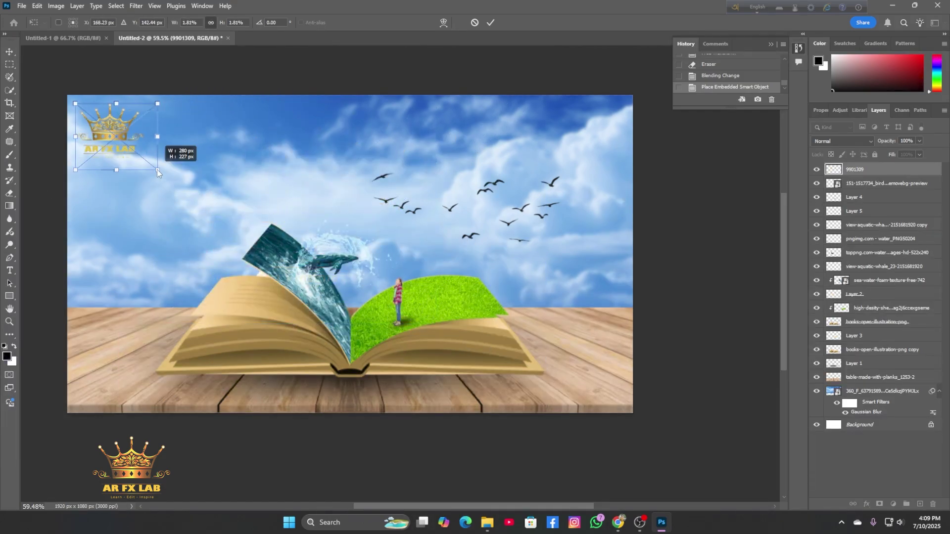
{"action": "left_click_drag", "start_coordinate": [157, 171], "coordinate": [173, 183]}
{"action": "mouse_move", "coordinate": [156, 176]}
{"action": "left_mouse_down"}
{"action": "mouse_move", "coordinate": [154, 167]}
{"action": "mouse_move", "coordinate": [157, 177]}
{"action": "left_mouse_up"}
{"action": "key", "text": "Return"}
Step: Select all layers above the background and convert them into one smart object
{"action": "scroll", "coordinate": [171, 193], "scroll_direction": "down", "scroll_amount": 1}
{"action": "left_click", "coordinate": [880, 198], "text": "shift"}
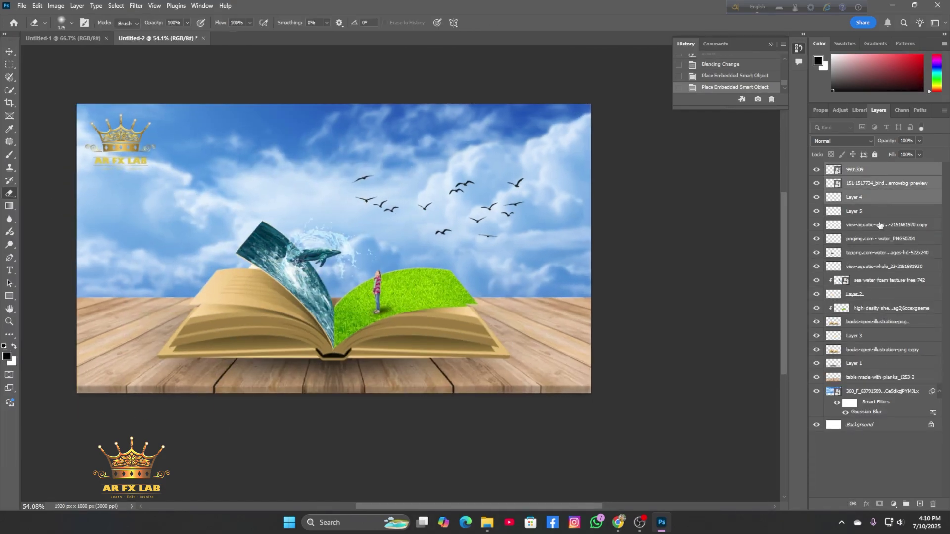
{"action": "left_click_drag", "start_coordinate": [879, 225], "coordinate": [866, 277]}
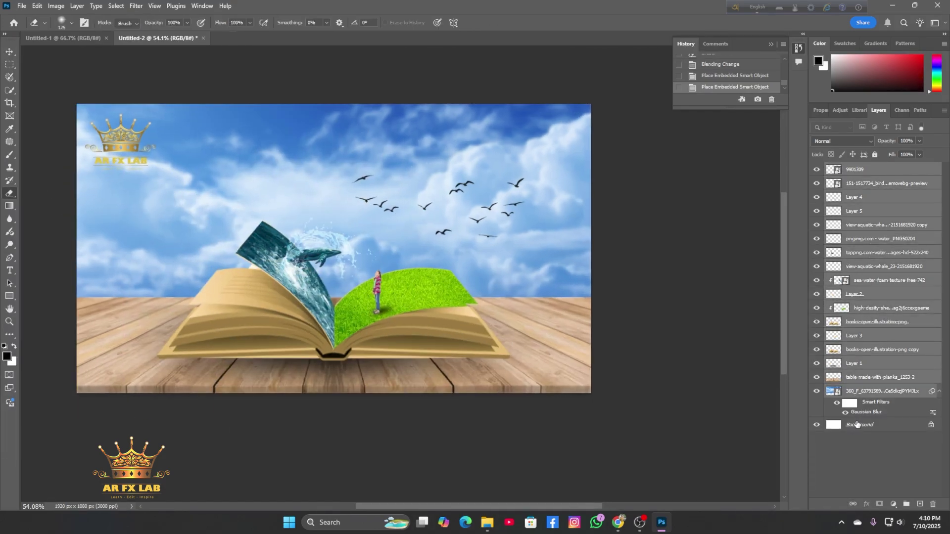
{"action": "right_click", "coordinate": [883, 321]}
{"action": "left_click", "coordinate": [852, 181]}
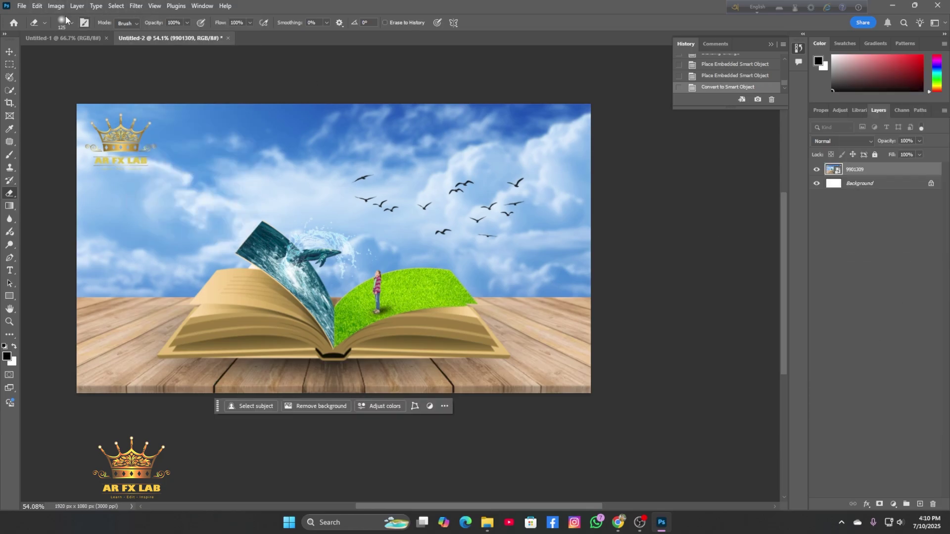
Step: Open the Camera Raw filter on the combined smart object and adjust light and colour for deeper contrast and saturation
{"action": "left_click", "coordinate": [136, 5]}
{"action": "left_click", "coordinate": [148, 76]}
{"action": "left_click_drag", "start_coordinate": [788, 166], "coordinate": [791, 247]}
{"action": "left_click_drag", "start_coordinate": [788, 302], "coordinate": [795, 354]}
{"action": "scroll", "coordinate": [786, 354], "scroll_direction": "down", "scroll_amount": 6}
Step: Try colour grading the image with midtones at hue 43, saturation 40 and a yellowish shadow tint
{"action": "left_click", "coordinate": [739, 273]}
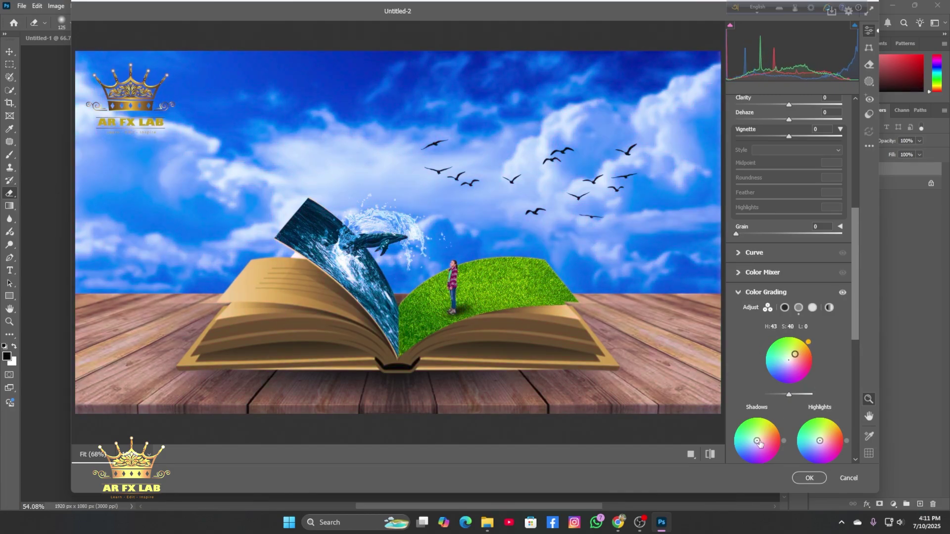
{"action": "mouse_move", "coordinate": [760, 443]}
{"action": "left_mouse_down"}
{"action": "mouse_move", "coordinate": [746, 434]}
{"action": "mouse_move", "coordinate": [762, 432]}
{"action": "left_mouse_up"}
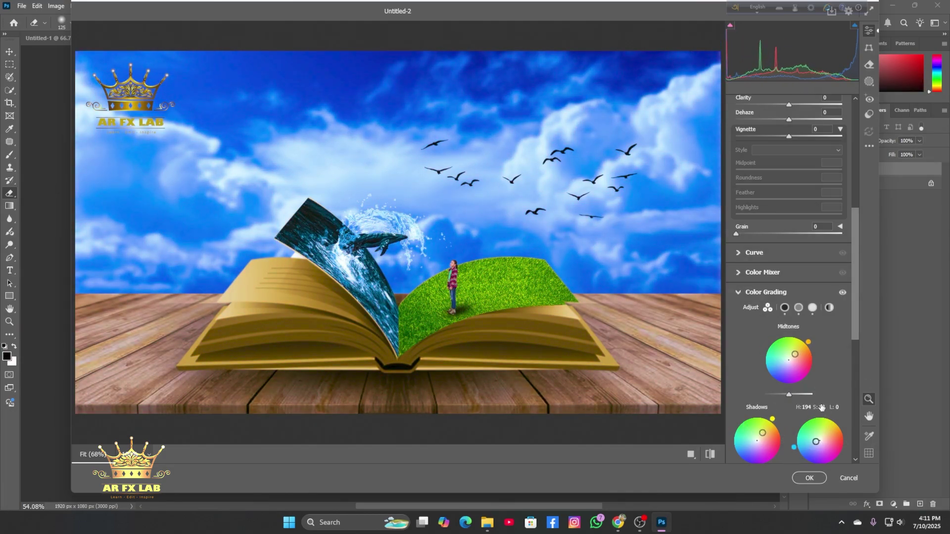
Step: Set the Optics vignette to -100 and undo the green defringe amount
{"action": "scroll", "coordinate": [818, 350], "scroll_direction": "down", "scroll_amount": 10}
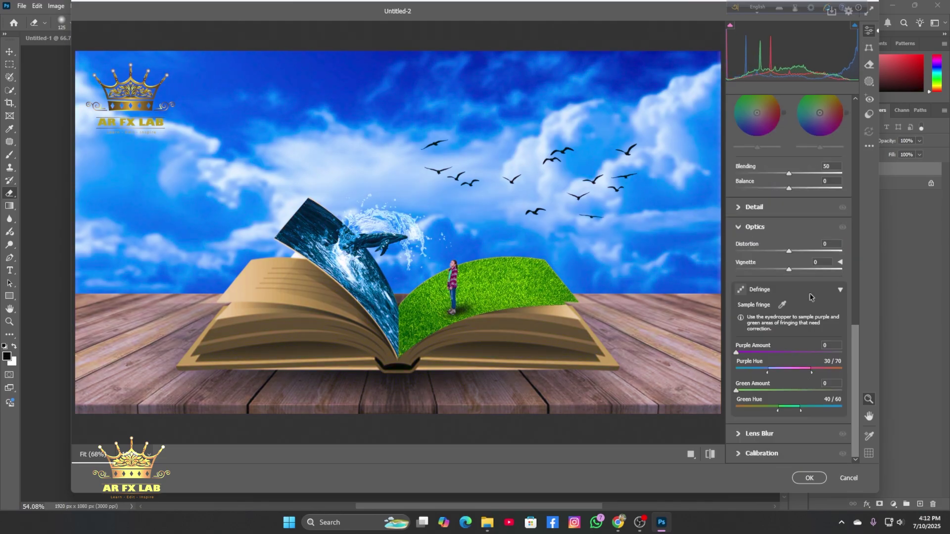
{"action": "left_click_drag", "start_coordinate": [789, 270], "coordinate": [741, 268]}
{"action": "type", "text": "-100"}
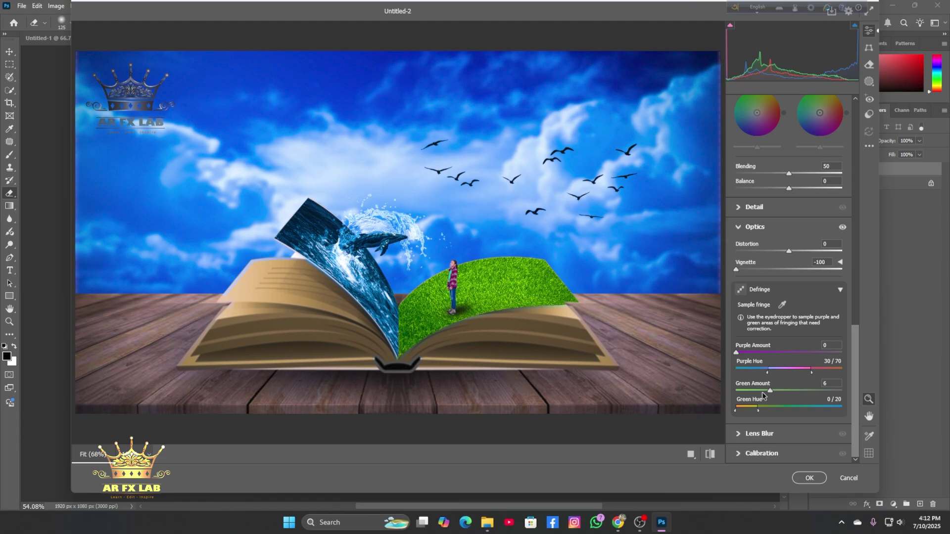
{"action": "key", "text": "ctrl+z"}
{"action": "scroll", "coordinate": [795, 409], "scroll_direction": "up", "scroll_amount": 2}
{"action": "scroll", "coordinate": [795, 409], "scroll_direction": "down", "scroll_amount": 2}
Step: Calibrate red primary to hue +15, saturation -44, green to hue +42, saturation -67, blue to hue -18 with reduced saturation, and apply the filter
{"action": "left_click", "coordinate": [791, 452]}
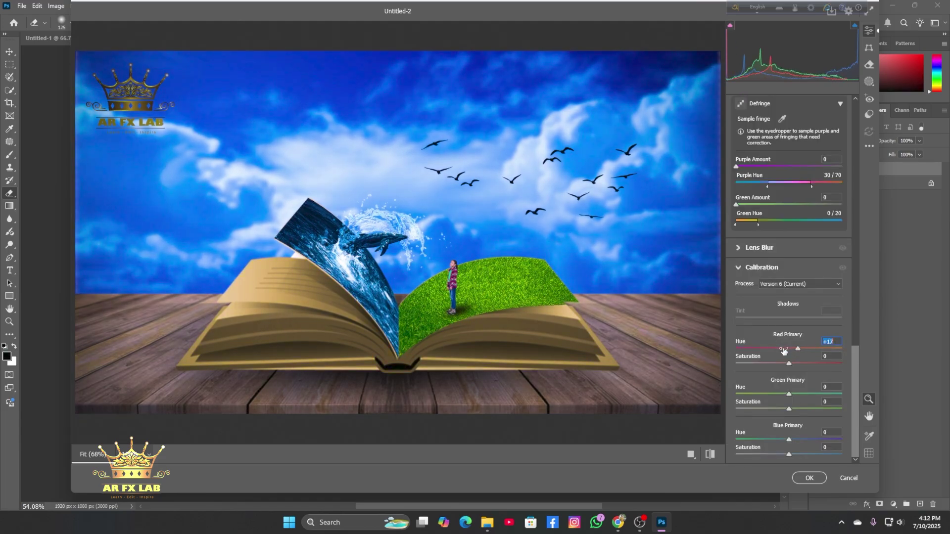
{"action": "left_click_drag", "start_coordinate": [805, 391], "coordinate": [747, 408]}
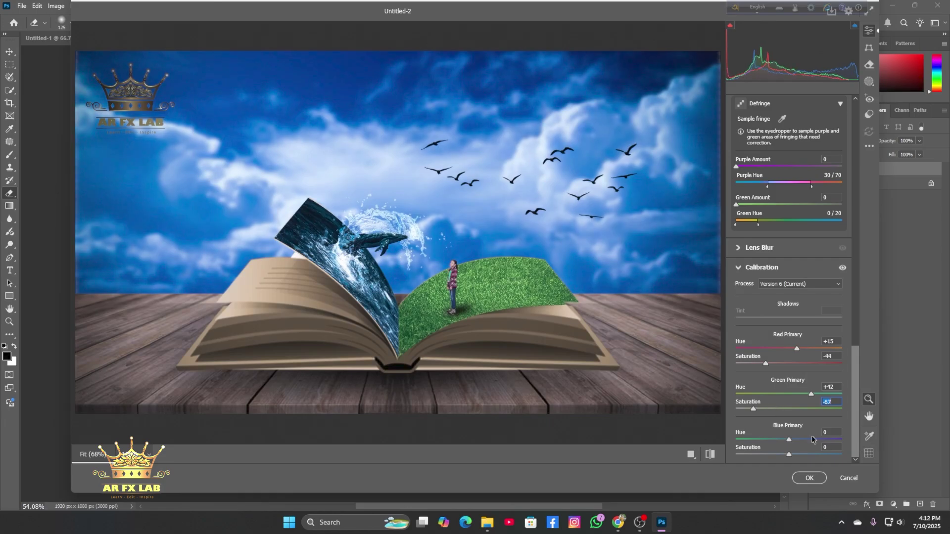
{"action": "left_click_drag", "start_coordinate": [812, 439], "coordinate": [789, 440]}
{"action": "left_click_drag", "start_coordinate": [789, 453], "coordinate": [768, 453]}
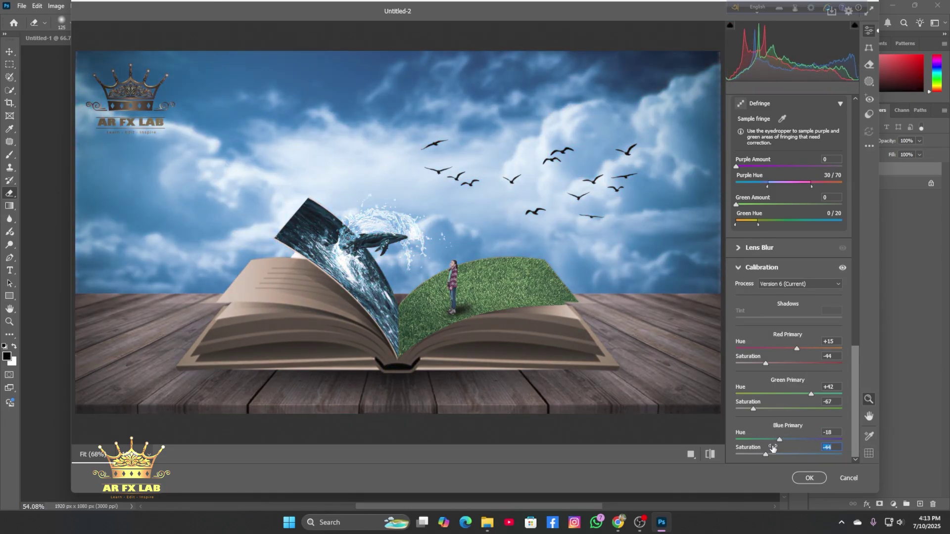
{"action": "left_click", "coordinate": [809, 478]}
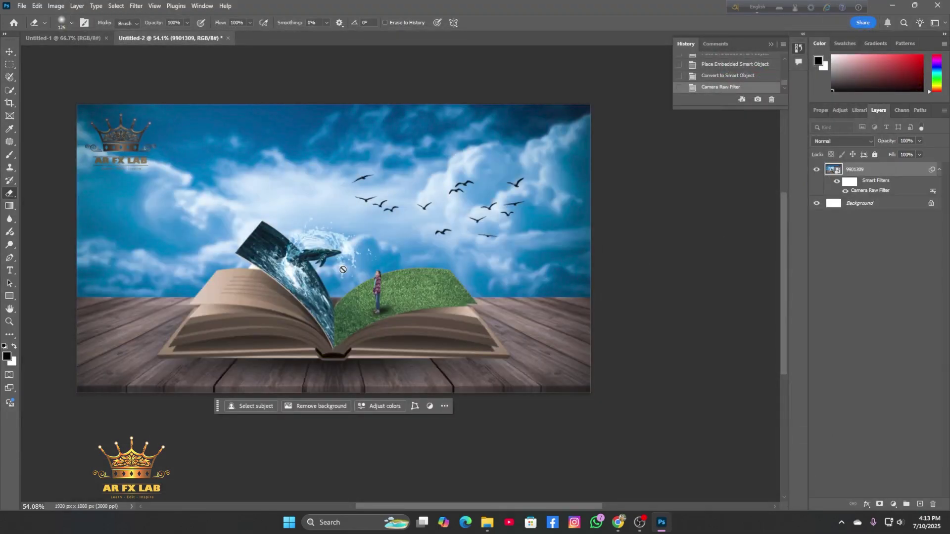
Step: Start a second Camera Raw filter on the smart object with exposure +0.45 and contrast +11
{"action": "scroll", "coordinate": [342, 269], "scroll_direction": "up", "scroll_amount": 1}
{"action": "scroll", "coordinate": [329, 255], "scroll_direction": "down", "scroll_amount": 1}
{"action": "left_click", "coordinate": [136, 6]}
{"action": "left_click", "coordinate": [173, 88]}
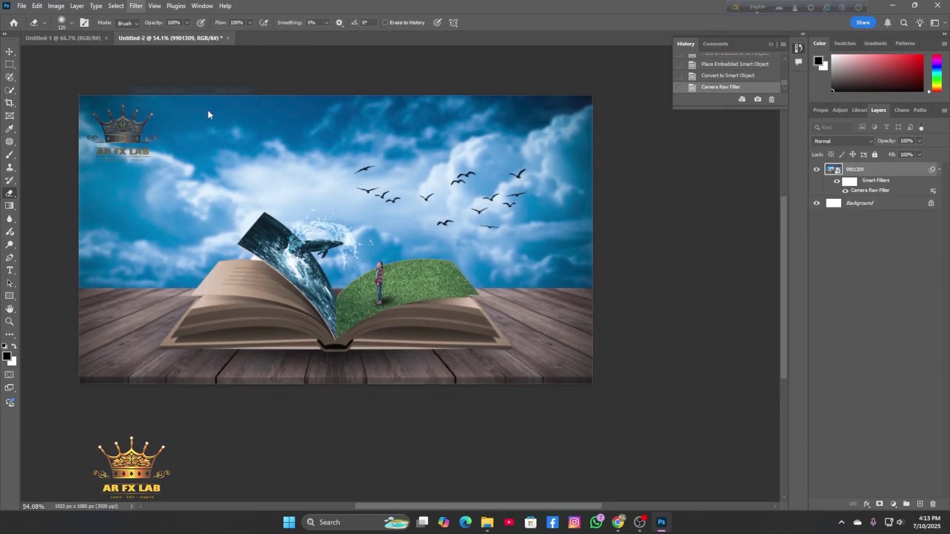
{"action": "left_click_drag", "start_coordinate": [789, 165], "coordinate": [821, 178]}
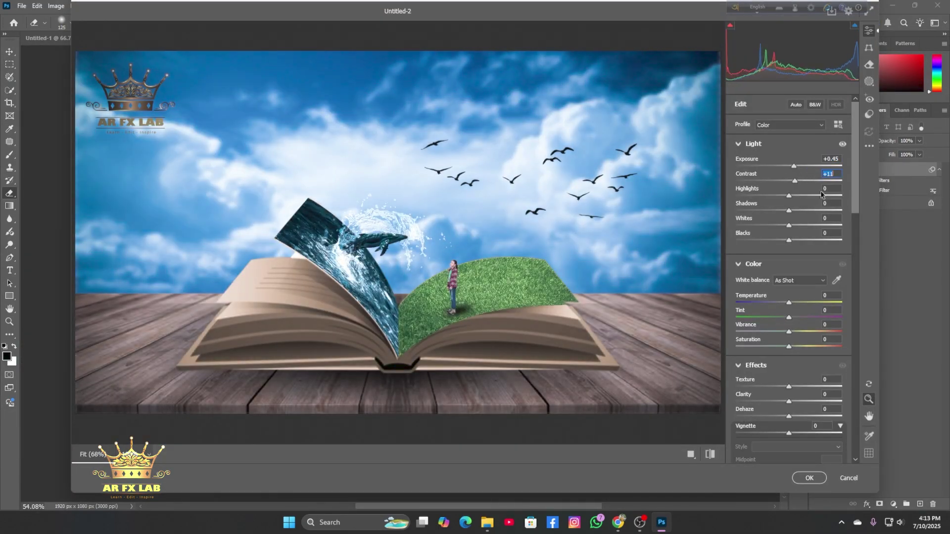
Step: Set the Color Mixer hues to -63 for yellows and -28 for greens
{"action": "scroll", "coordinate": [821, 198], "scroll_direction": "down", "scroll_amount": 7}
{"action": "left_click", "coordinate": [738, 213]}
{"action": "left_click", "coordinate": [767, 259]}
{"action": "left_click_drag", "start_coordinate": [791, 325], "coordinate": [751, 331]}
{"action": "left_click", "coordinate": [740, 259]}
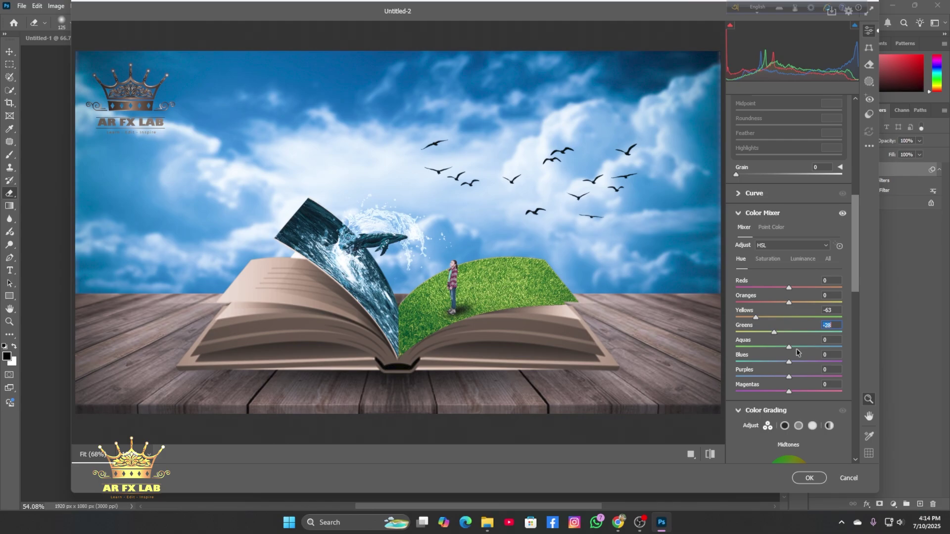
Step: Set the Color Mixer hues to +36 for aquas, -2 for blues, +18 for purples, -9 for oranges and +91 for reds
{"action": "left_click_drag", "start_coordinate": [788, 358], "coordinate": [799, 361]}
{"action": "mouse_move", "coordinate": [788, 376]}
{"action": "left_mouse_down"}
{"action": "mouse_move", "coordinate": [815, 372]}
{"action": "mouse_move", "coordinate": [798, 372]}
{"action": "left_mouse_up"}
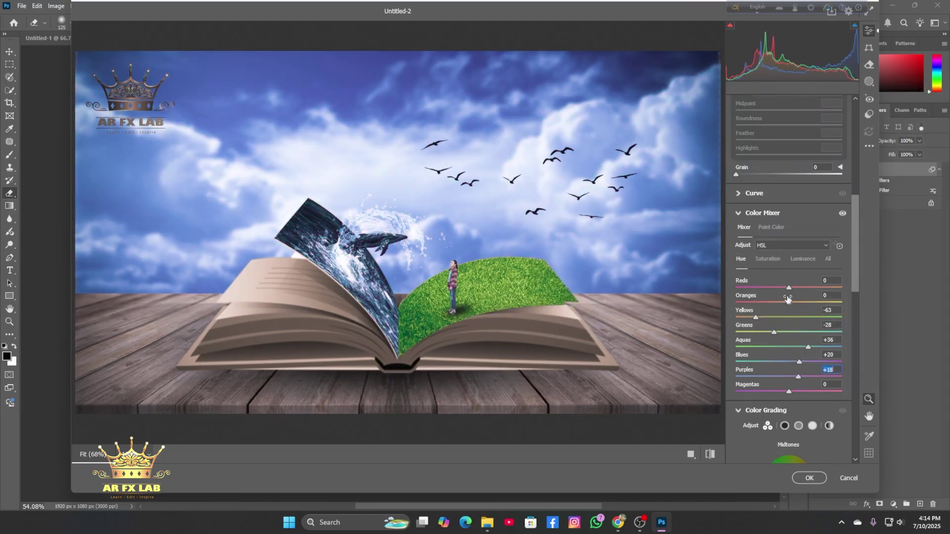
{"action": "mouse_move", "coordinate": [788, 302]}
{"action": "left_mouse_down"}
{"action": "mouse_move", "coordinate": [825, 300]}
{"action": "mouse_move", "coordinate": [784, 301]}
{"action": "left_mouse_up"}
{"action": "left_click_drag", "start_coordinate": [789, 288], "coordinate": [836, 285]}
{"action": "scroll", "coordinate": [806, 432], "scroll_direction": "down", "scroll_amount": 2}
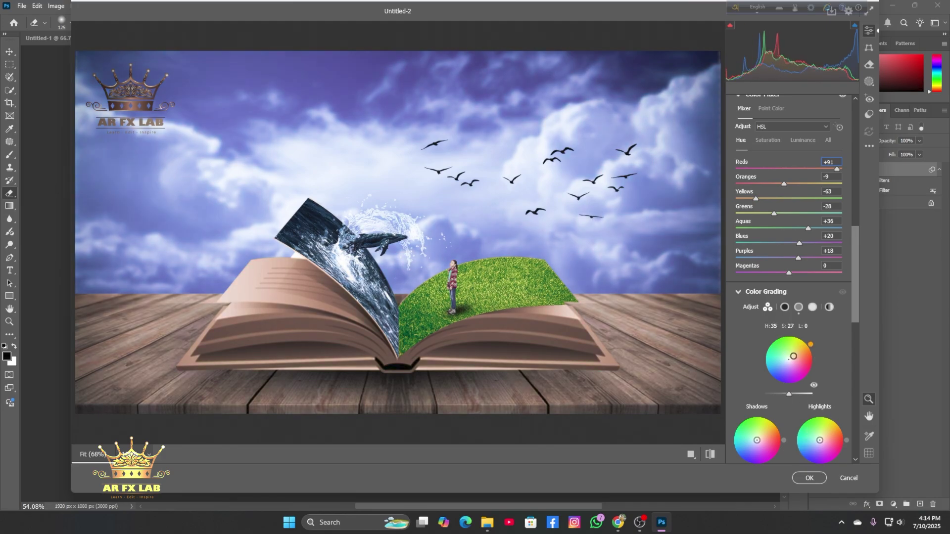
{"action": "scroll", "coordinate": [806, 430], "scroll_direction": "up", "scroll_amount": 2}
{"action": "left_click_drag", "start_coordinate": [798, 421], "coordinate": [788, 419]}
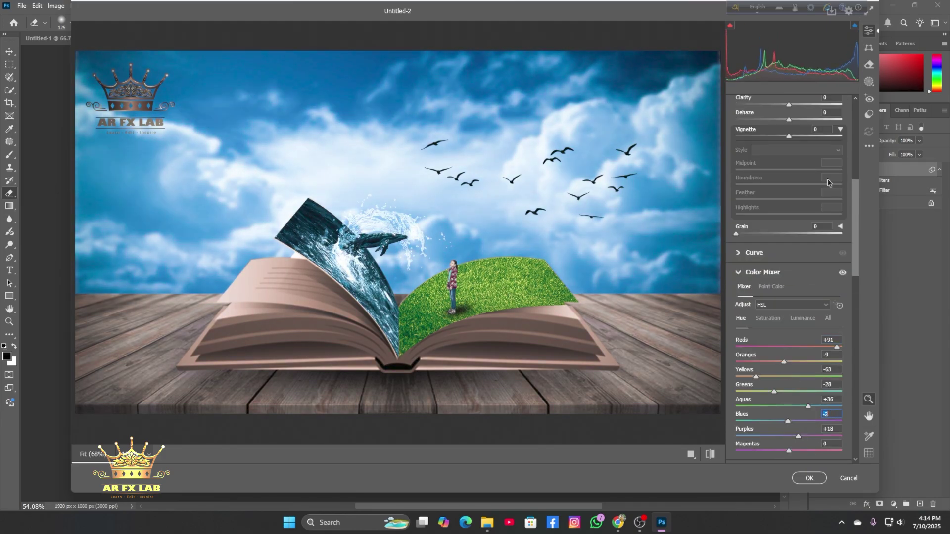
Step: Create a linear gradient mask running from below the image's lower edge up to the open book
{"action": "left_click", "coordinate": [869, 82]}
{"action": "left_click", "coordinate": [756, 223]}
{"action": "left_click_drag", "start_coordinate": [414, 425], "coordinate": [419, 308]}
Step: Set the gradient mask's exposure to -2.35, contrast +35, highlights -56, shadows -66, blacks +25 and temperature +79
{"action": "left_click_drag", "start_coordinate": [788, 325], "coordinate": [767, 325]}
{"action": "left_click_drag", "start_coordinate": [788, 340], "coordinate": [830, 338]}
{"action": "left_click_drag", "start_coordinate": [742, 356], "coordinate": [758, 355]}
{"action": "left_click_drag", "start_coordinate": [787, 370], "coordinate": [806, 392]}
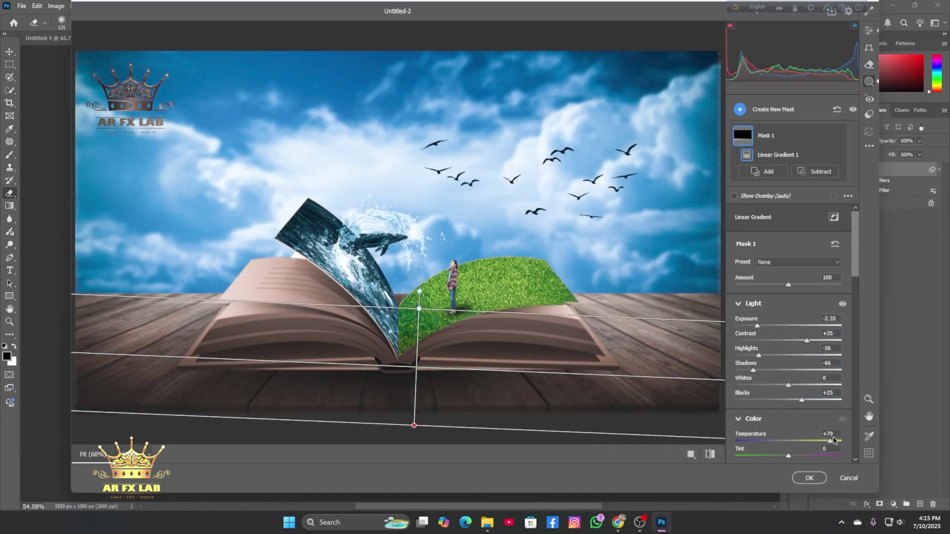
{"action": "scroll", "coordinate": [833, 440], "scroll_direction": "down", "scroll_amount": 2}
{"action": "left_click", "coordinate": [762, 171]}
{"action": "left_click", "coordinate": [795, 196]}
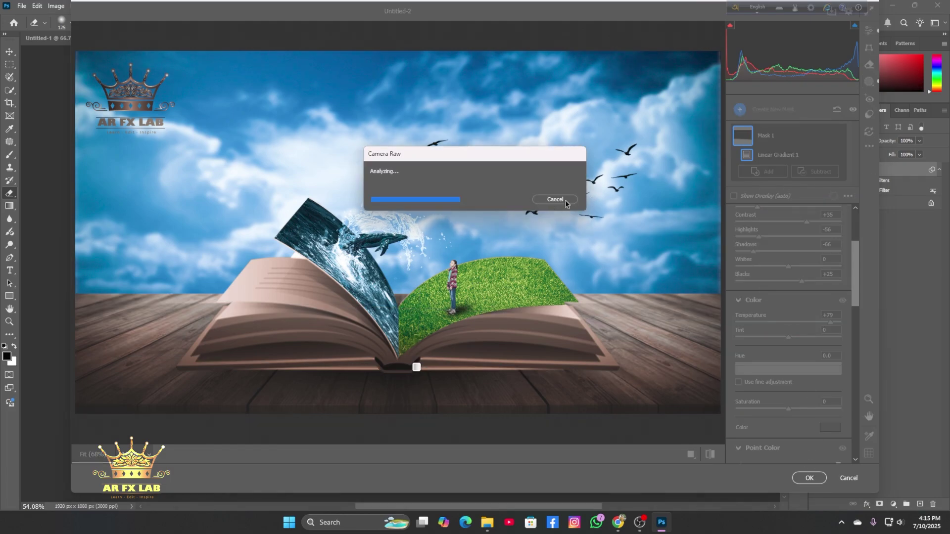
{"action": "left_click", "coordinate": [565, 202]}
Step: Create a sky mask, lower its exposure and raise its contrast, highlights and temperature
{"action": "left_click", "coordinate": [740, 110]}
{"action": "left_click", "coordinate": [768, 127]}
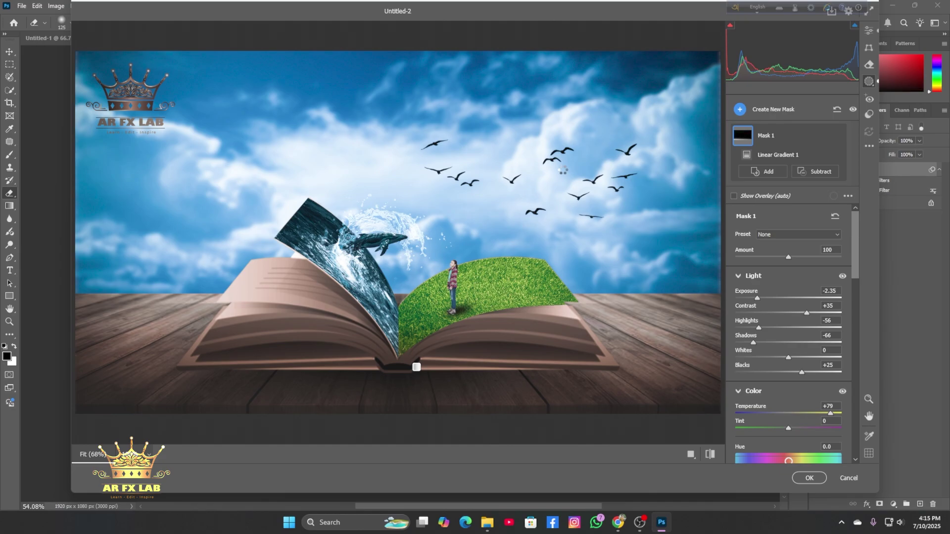
{"action": "left_click_drag", "start_coordinate": [787, 349], "coordinate": [760, 352]}
{"action": "left_click_drag", "start_coordinate": [788, 365], "coordinate": [836, 368]}
{"action": "scroll", "coordinate": [815, 369], "scroll_direction": "down", "scroll_amount": 1}
{"action": "left_click_drag", "start_coordinate": [788, 319], "coordinate": [823, 334]}
{"action": "left_click_drag", "start_coordinate": [788, 405], "coordinate": [815, 405]}
Step: Reduce the sky mask's saturation, set its texture to -66, readjust its exposure slightly and apply the filter
{"action": "scroll", "coordinate": [802, 404], "scroll_direction": "down", "scroll_amount": 2}
{"action": "scroll", "coordinate": [801, 404], "scroll_direction": "down", "scroll_amount": 2}
{"action": "left_click_drag", "start_coordinate": [788, 314], "coordinate": [767, 315]}
{"action": "left_click_drag", "start_coordinate": [789, 275], "coordinate": [752, 305]}
{"action": "scroll", "coordinate": [778, 367], "scroll_direction": "down", "scroll_amount": 5}
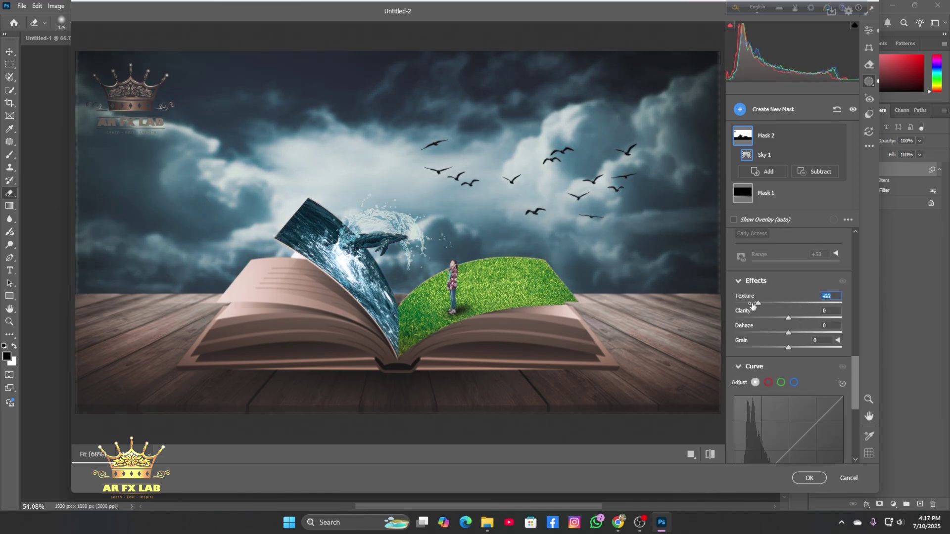
{"action": "scroll", "coordinate": [768, 349], "scroll_direction": "up", "scroll_amount": 9}
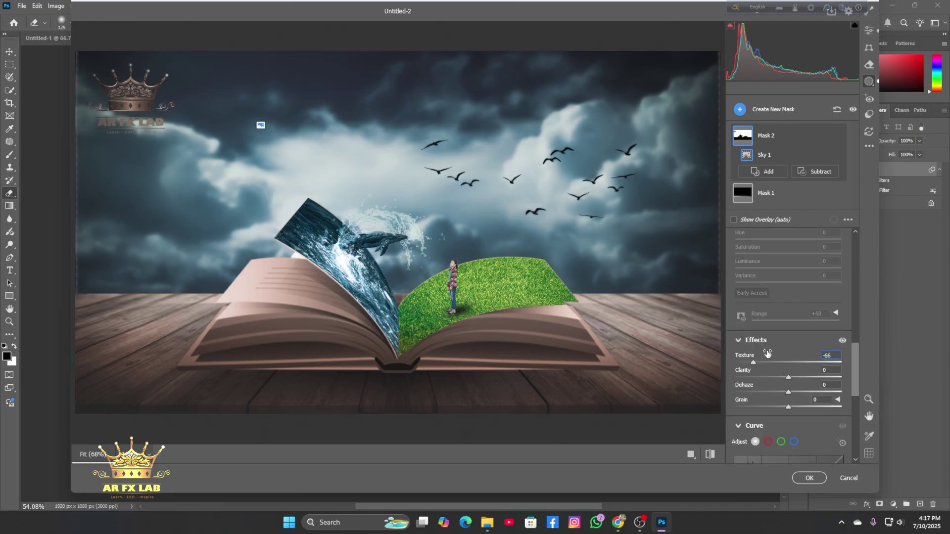
{"action": "left_click_drag", "start_coordinate": [764, 349], "coordinate": [772, 350]}
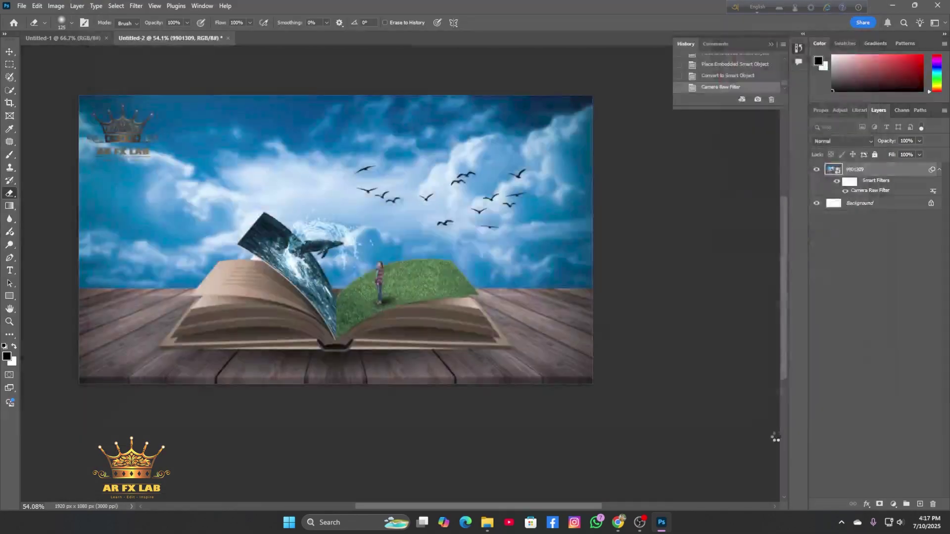